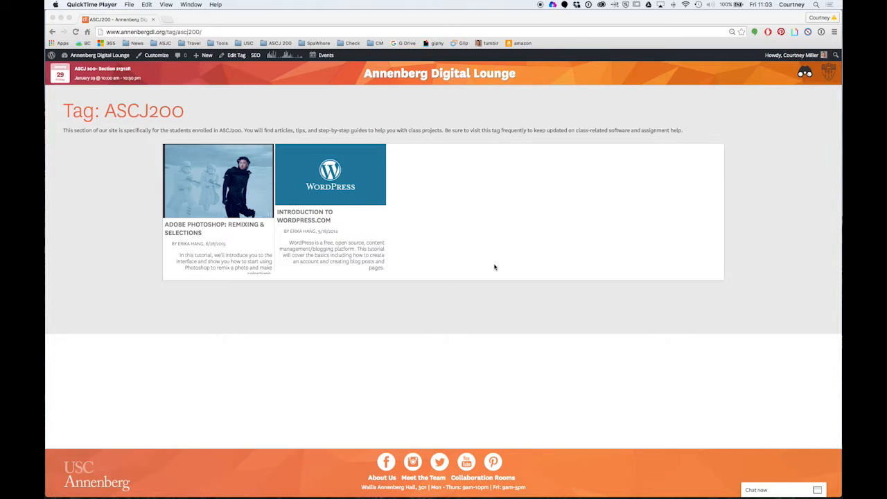
Step: Switch to Finder and look through the Applications folder for the installed Adobe programs
mouse_move(312, 493)
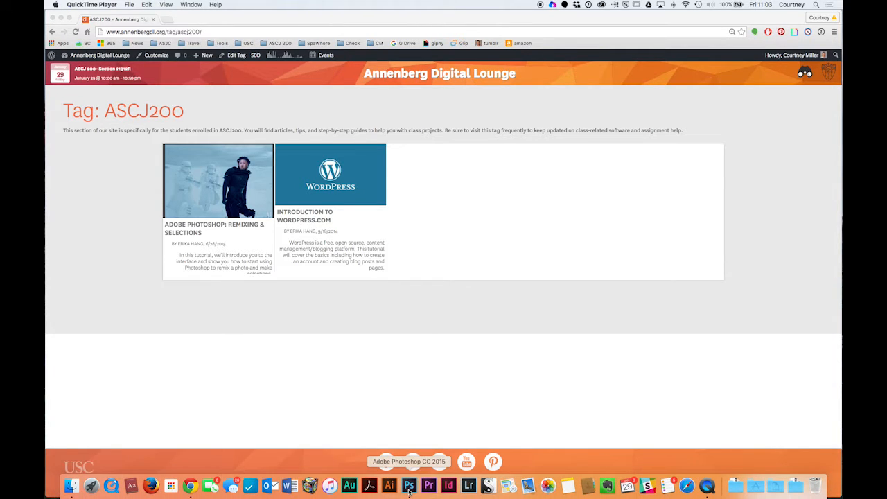
click(70, 487)
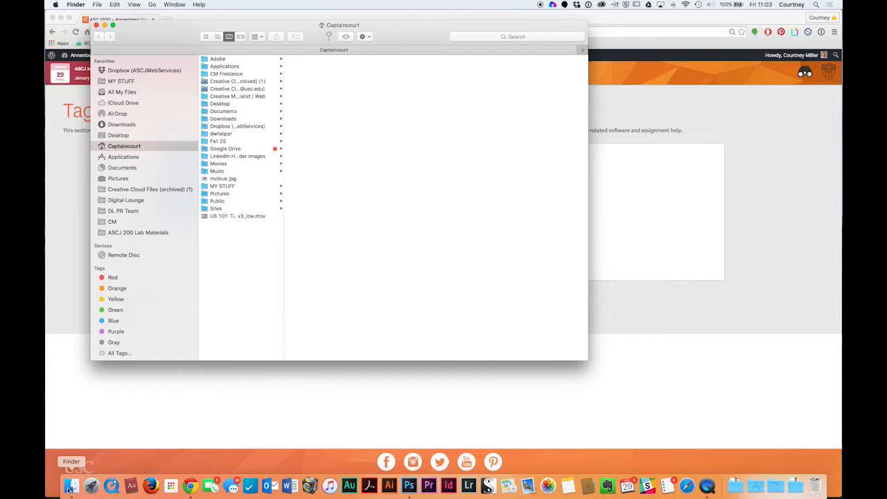
click(121, 158)
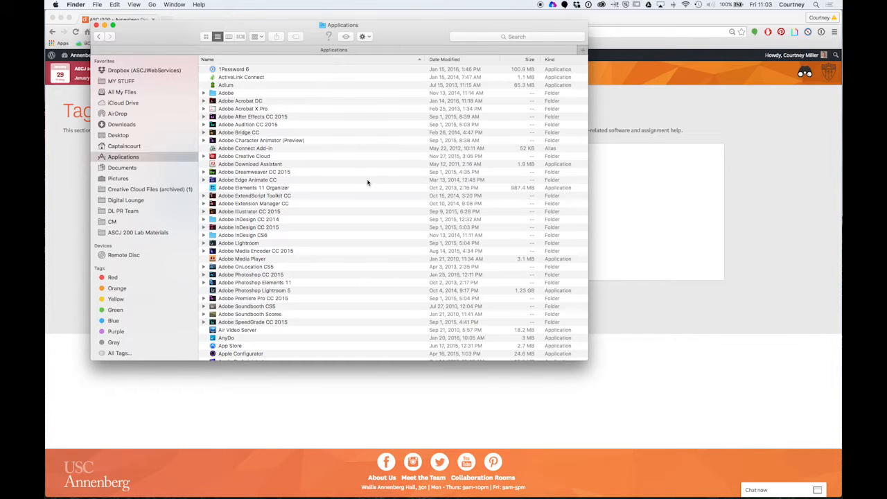
scroll(367, 182, down, 5)
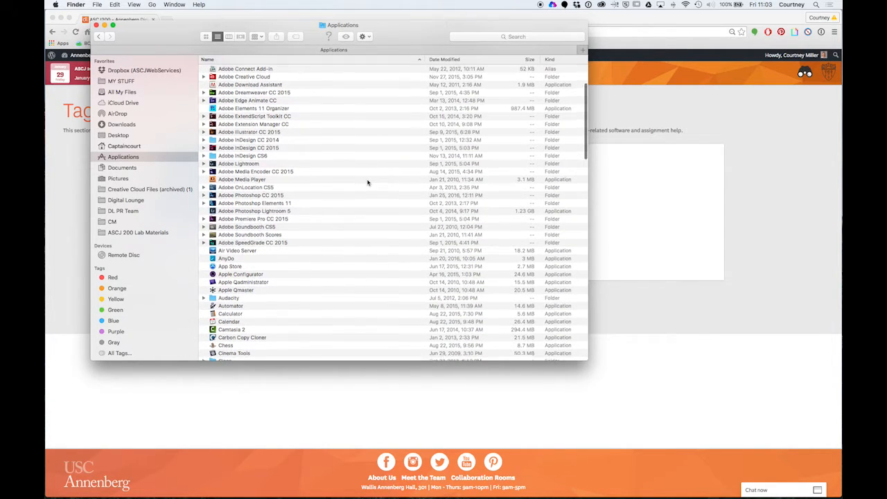
scroll(368, 183, up, 5)
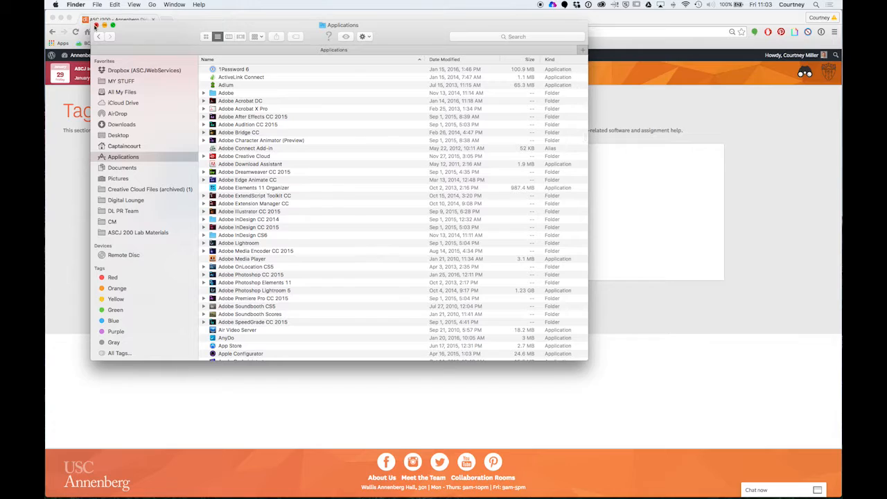
click(95, 25)
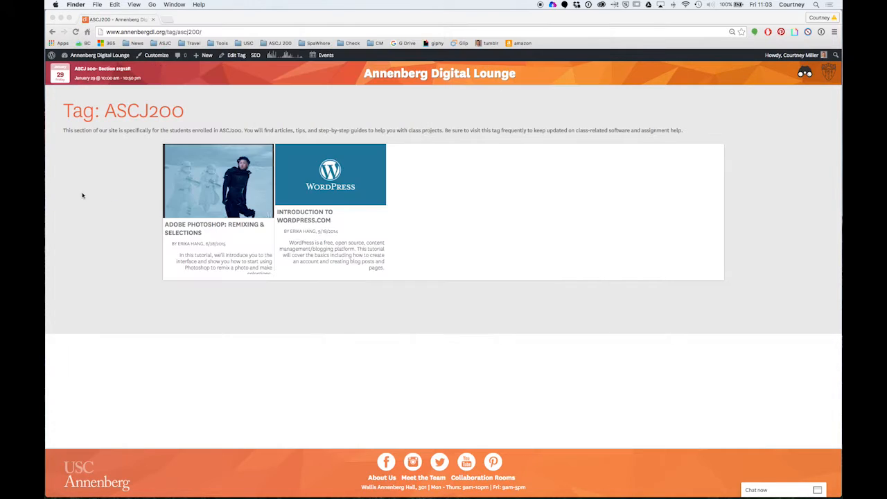
Step: Switch to Chrome, view the "Adobe Photoshop: Remixing & Selections" tutorial, and return to the Annenberg Digital Lounge home page
click(105, 221)
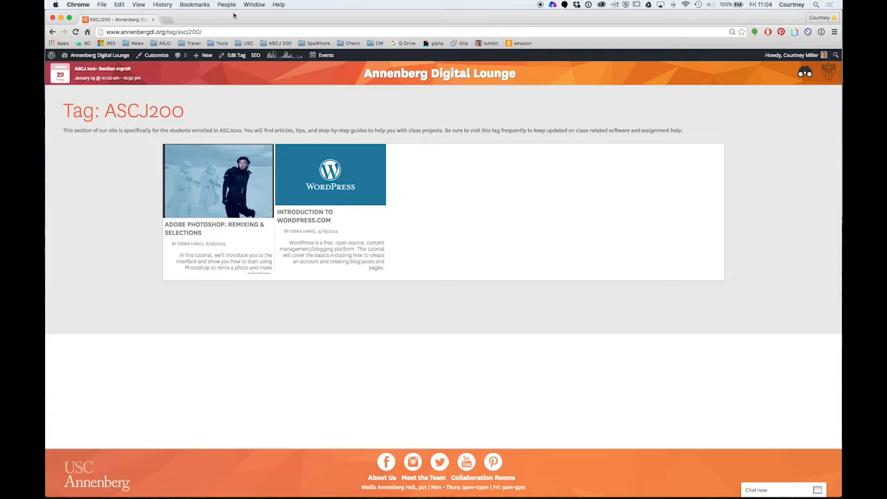
click(232, 226)
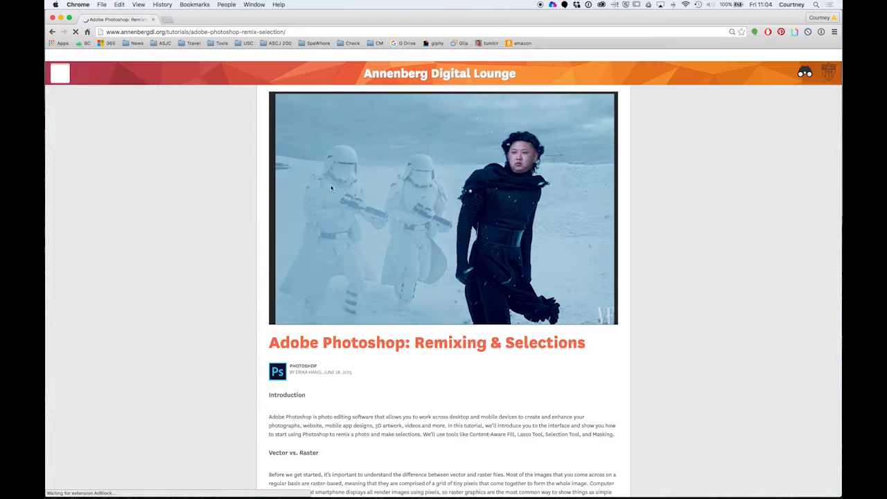
click(424, 75)
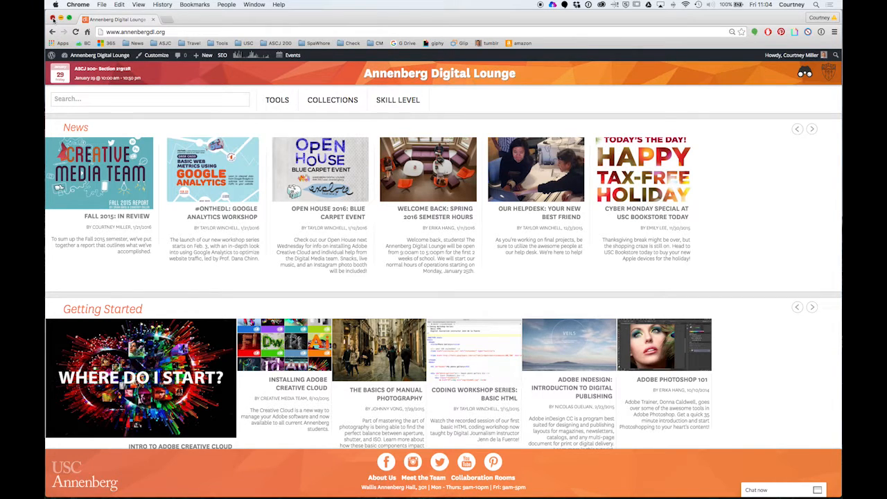
Step: Close the browser window and switch to Adobe Photoshop CC 2015
click(53, 19)
click(432, 227)
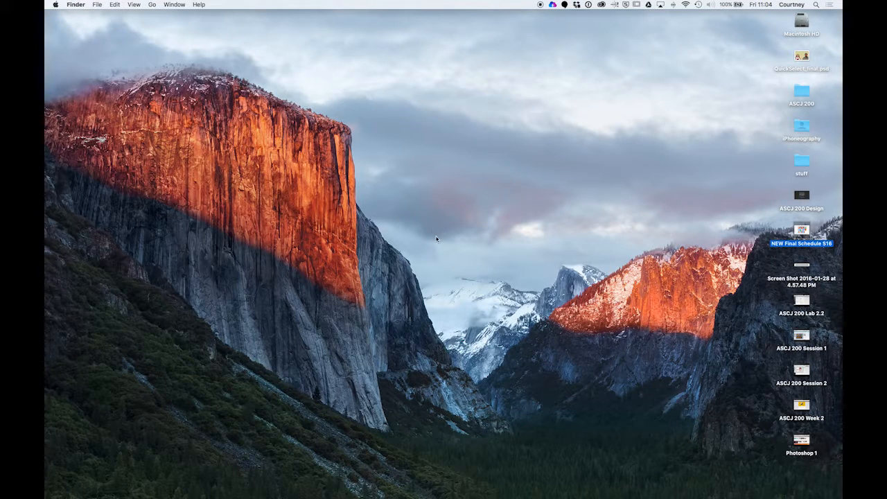
mouse_move(647, 488)
click(415, 488)
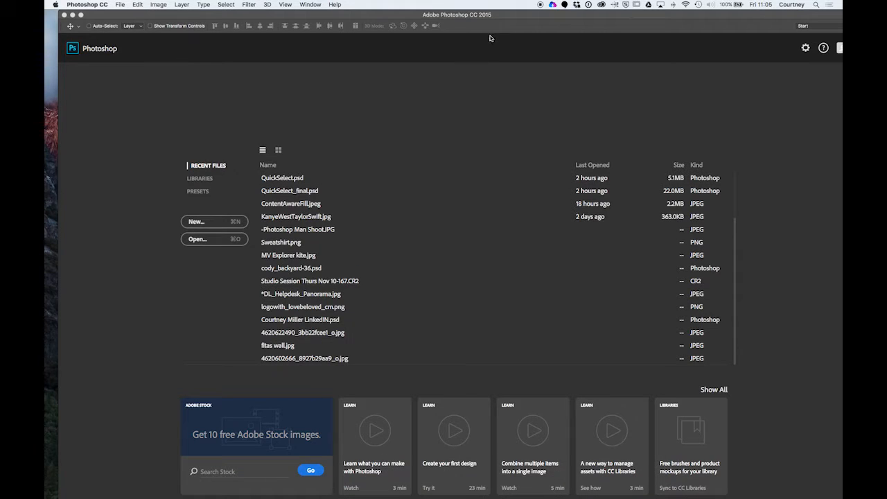
Step: Move the Photoshop window and narrow it slightly so its whole width fits on the screen
drag(506, 15, 495, 13)
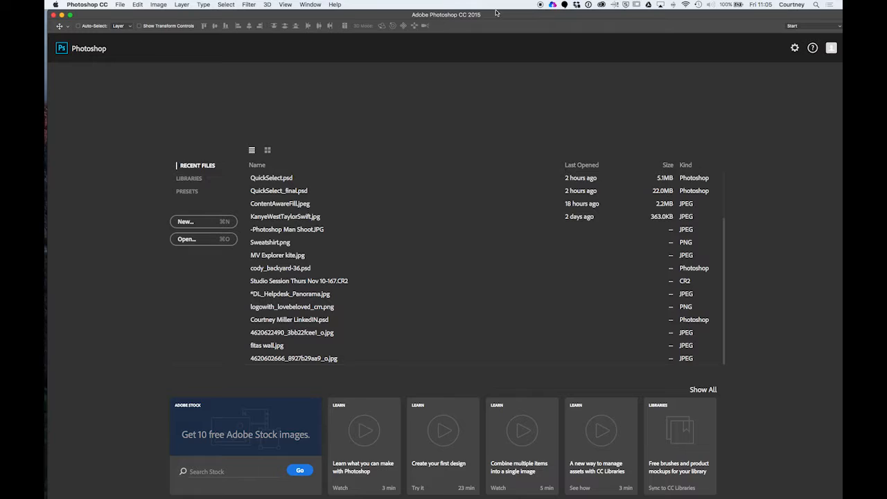
drag(500, 16, 497, 16)
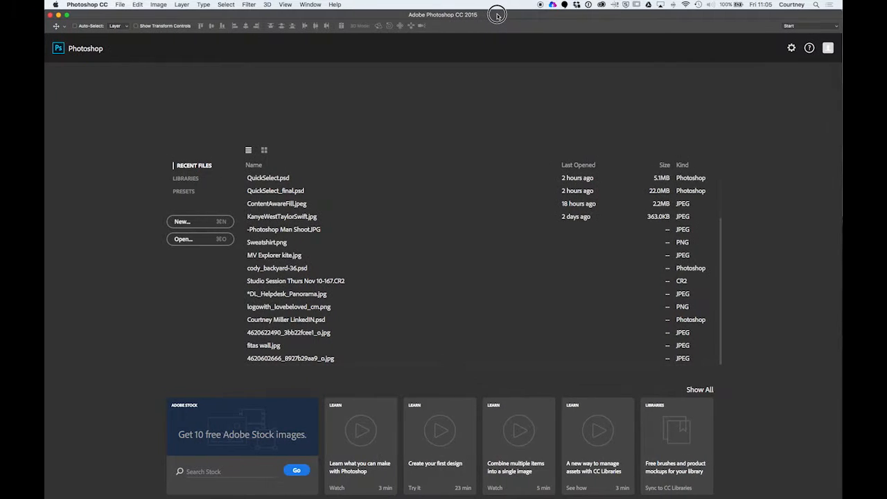
click(833, 114)
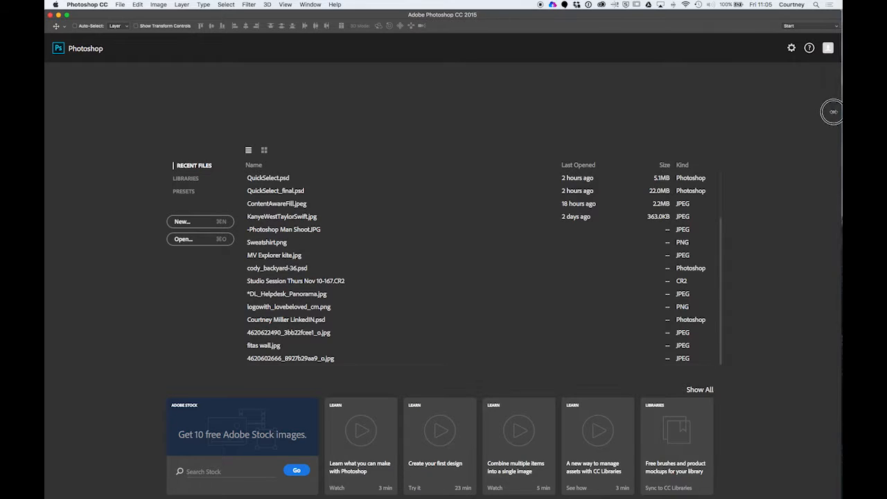
drag(834, 115, 828, 115)
click(556, 21)
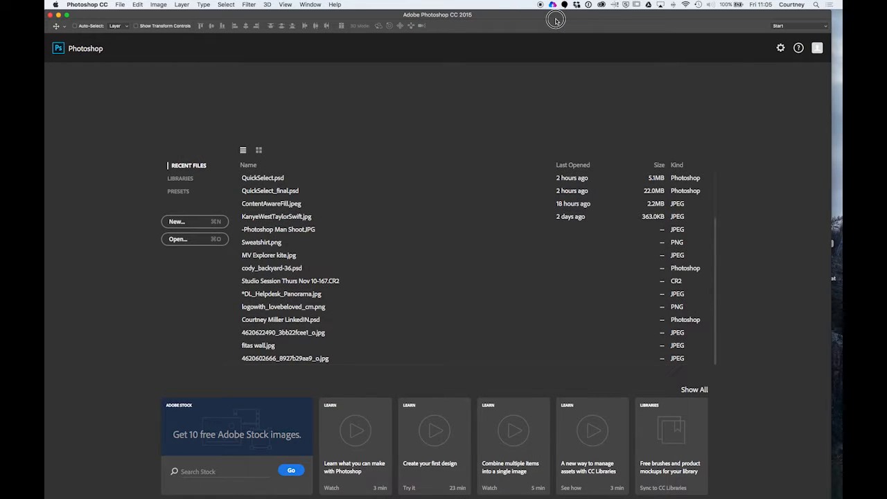
mouse_move(555, 20)
mouse_down()
mouse_move(566, 20)
mouse_move(559, 20)
mouse_up()
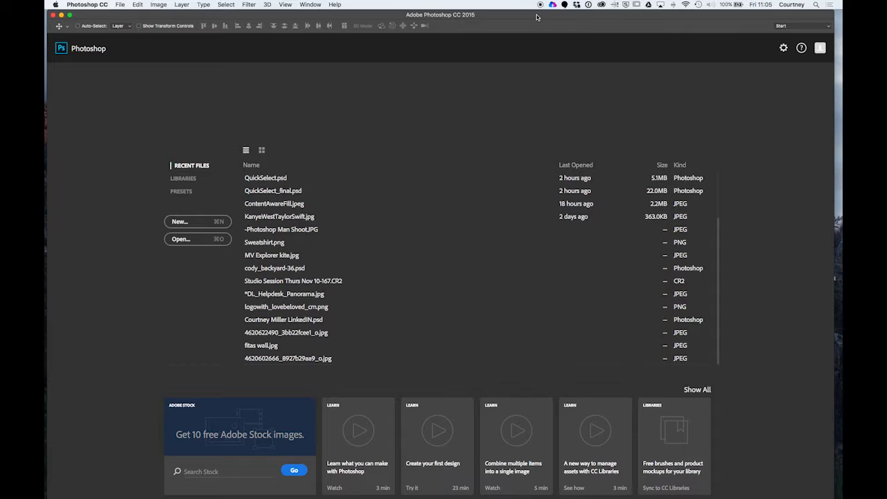
Step: Switch to Finder and review the practice files in the Image Manipulation folder of ASCJ 200 Lab Materials
mouse_move(130, 493)
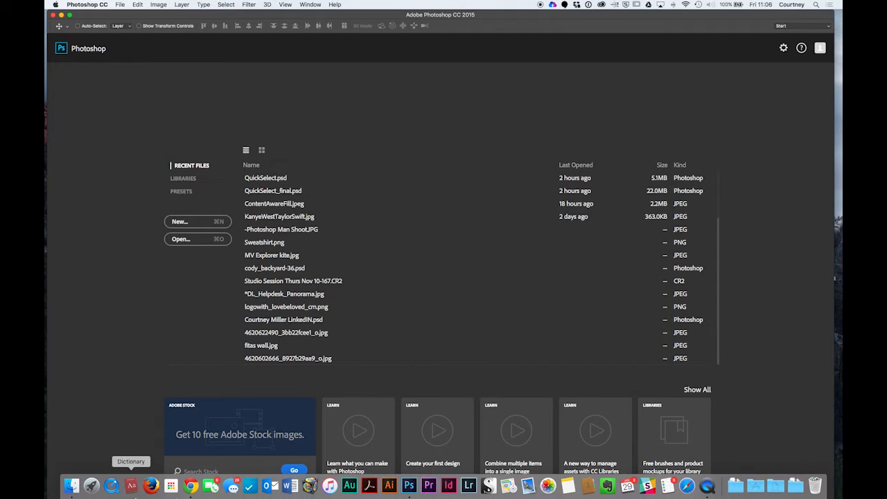
click(71, 485)
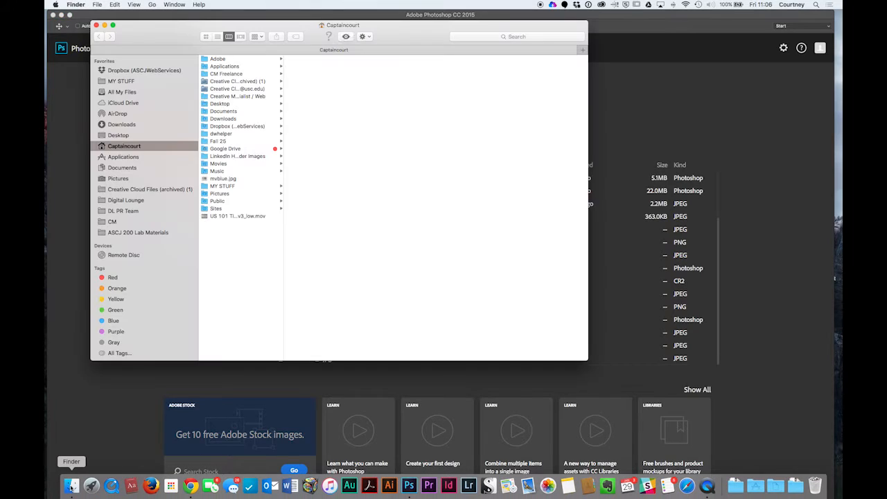
click(129, 234)
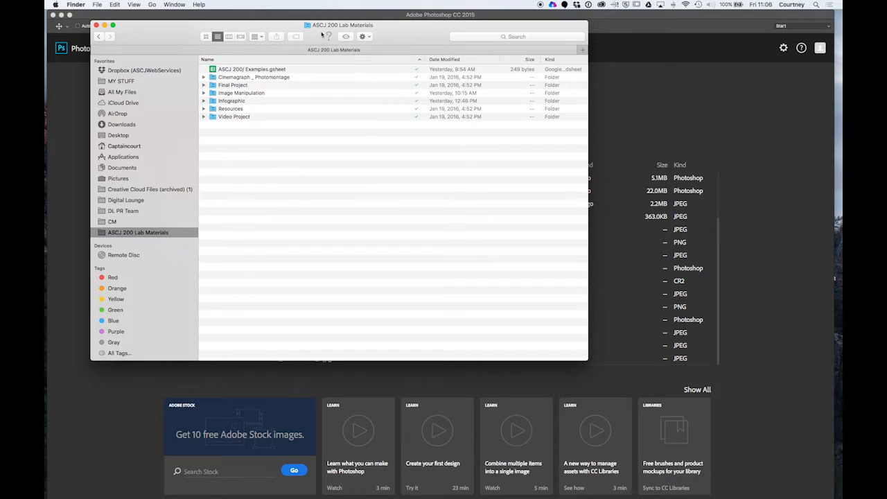
drag(319, 36, 321, 35)
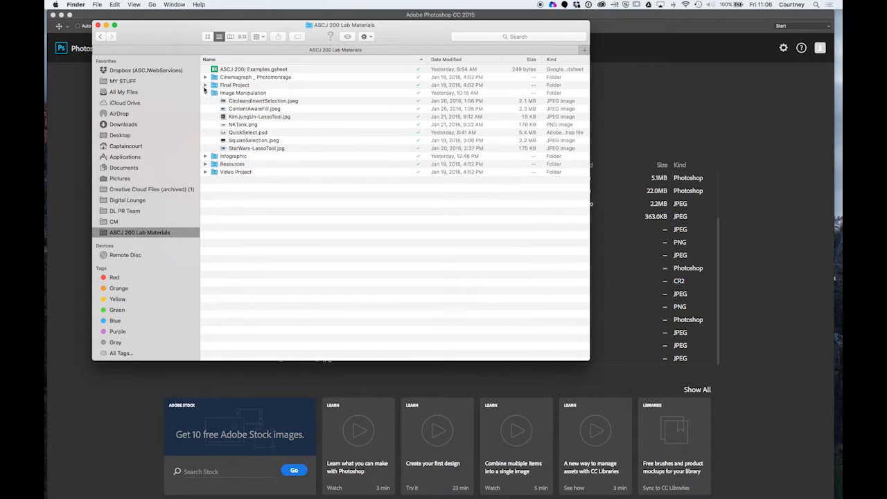
click(230, 96)
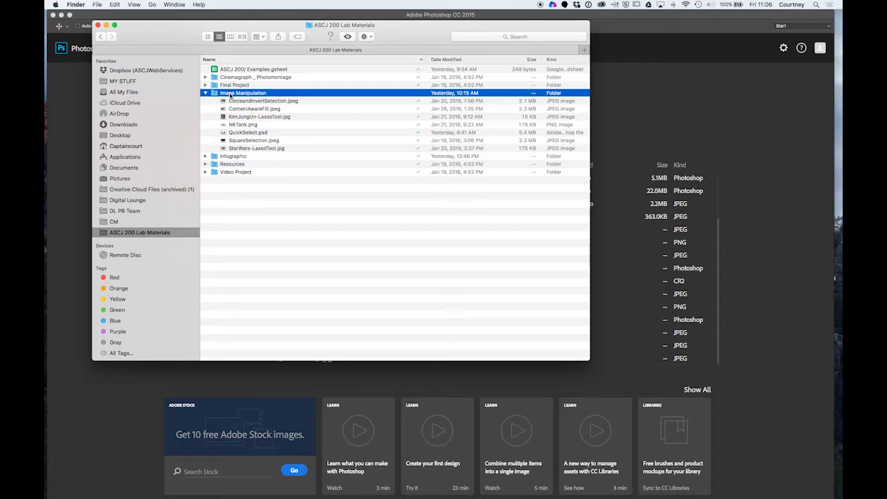
click(97, 25)
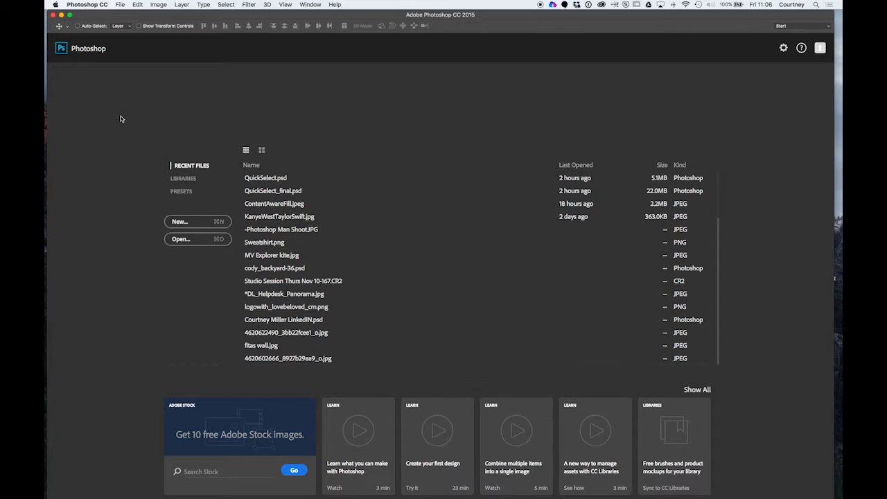
Step: Open SquareSelection.jpeg from the Image Manipulation folder in Photoshop and collapse the Properties panel covering the image
click(120, 5)
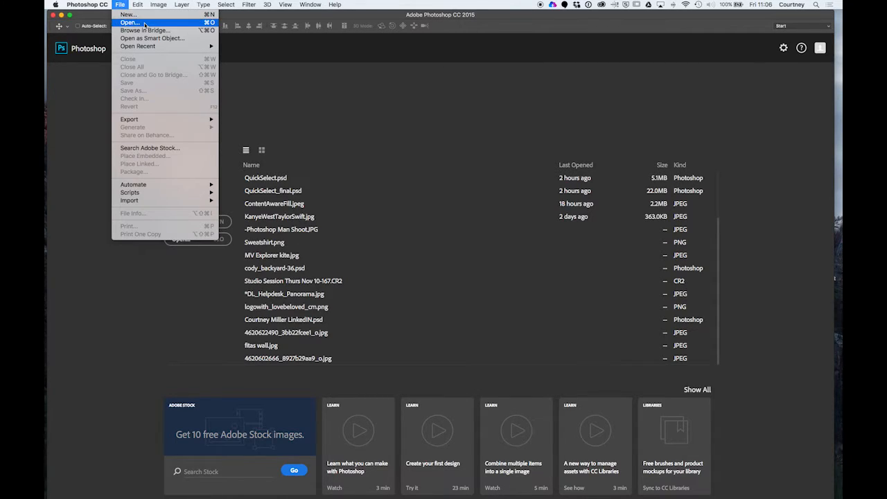
click(138, 22)
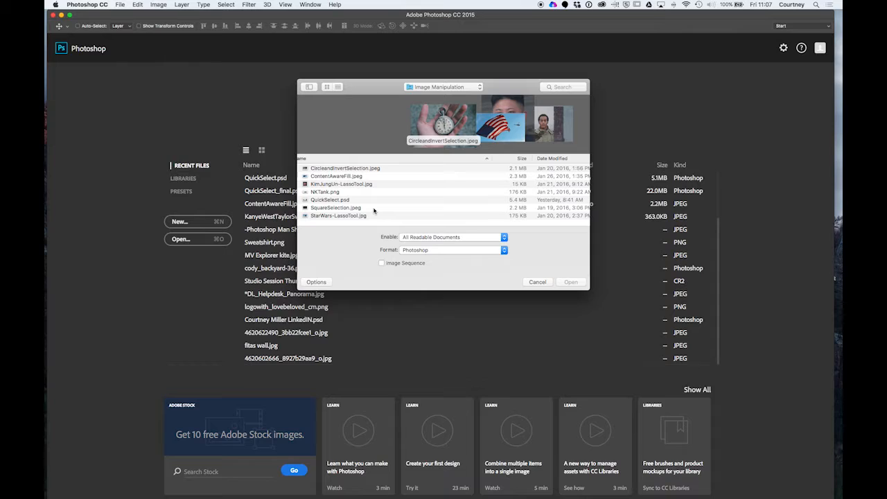
click(373, 208)
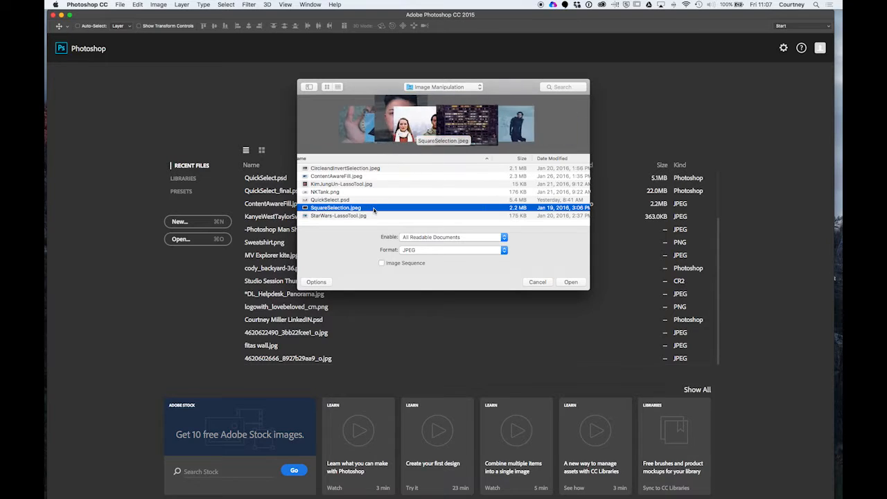
click(573, 284)
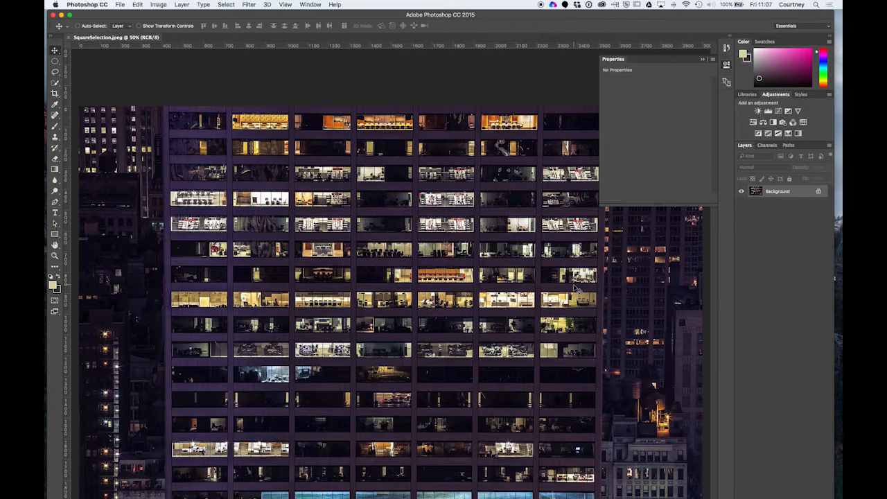
click(704, 60)
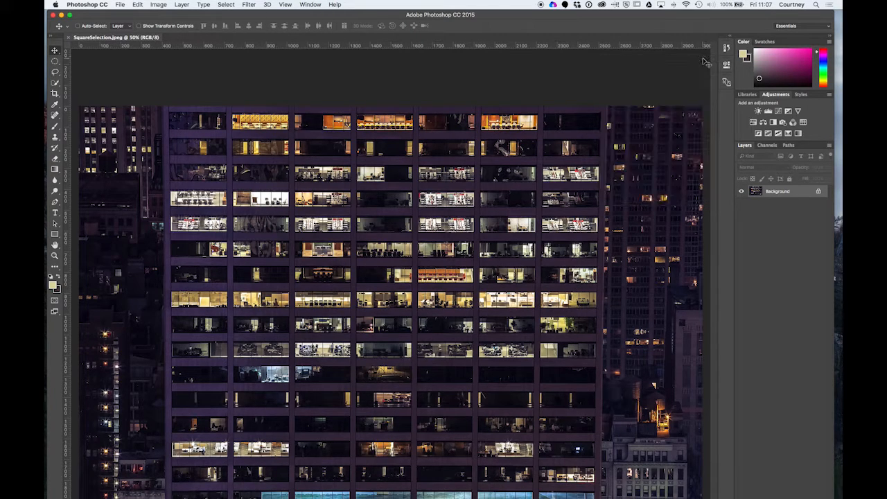
Step: View ASCJ 200 Lab Materials in Finder with the Image Manipulation folder collapsed, and return to the open image in Photoshop
mouse_move(290, 485)
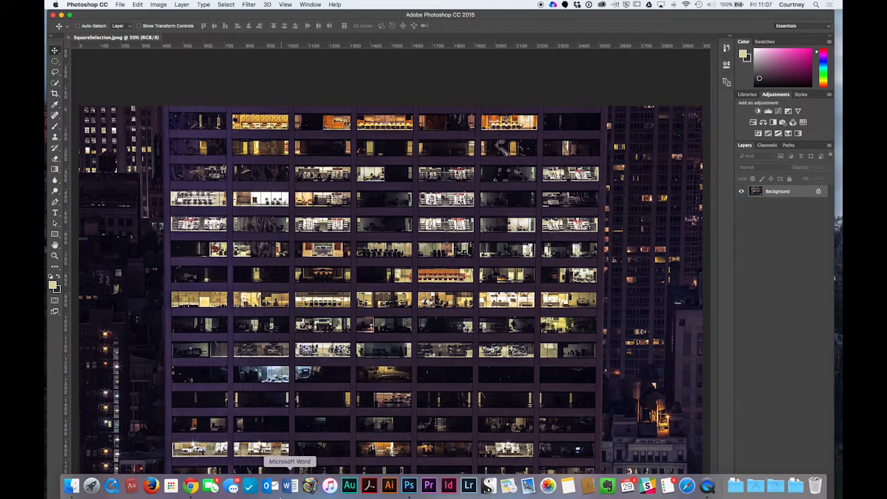
click(72, 487)
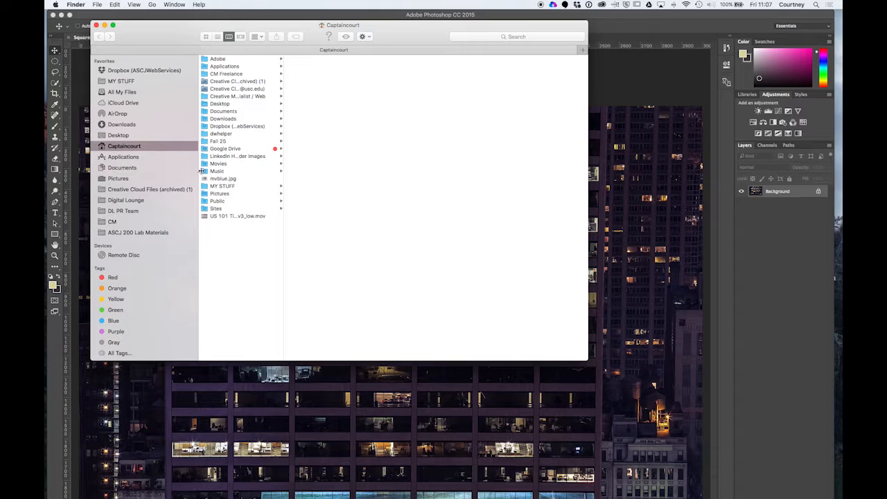
click(120, 235)
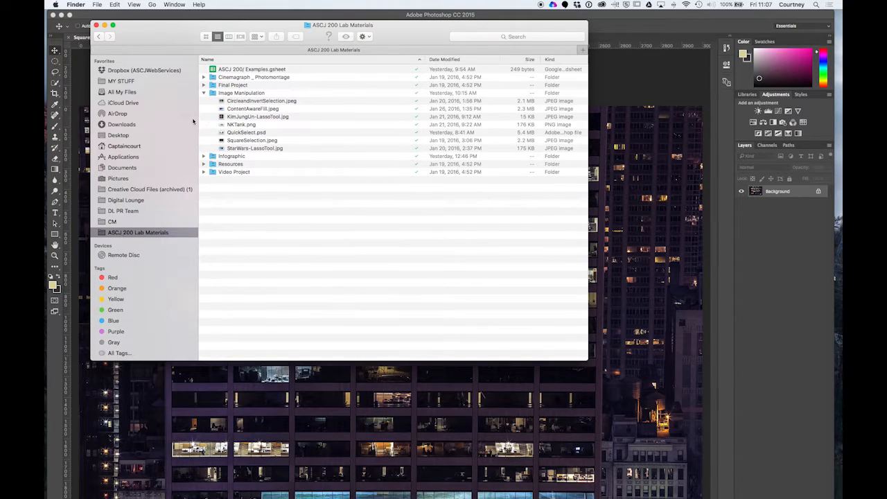
click(203, 93)
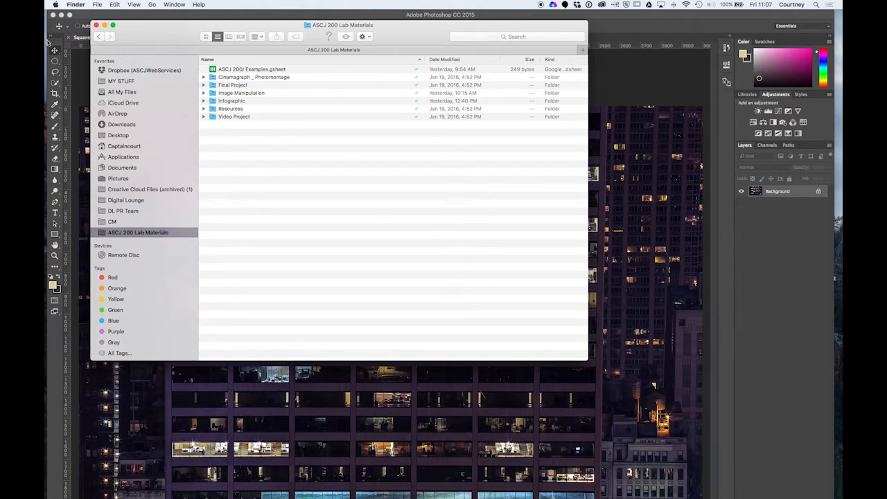
click(95, 25)
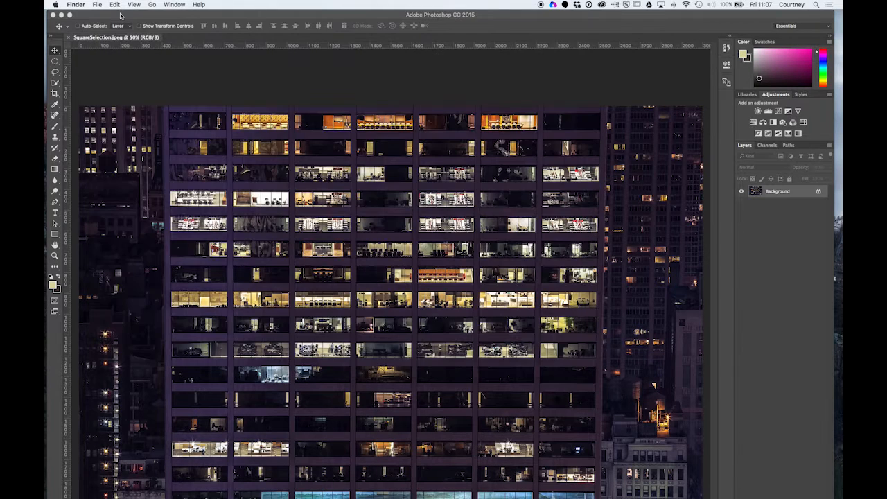
click(121, 15)
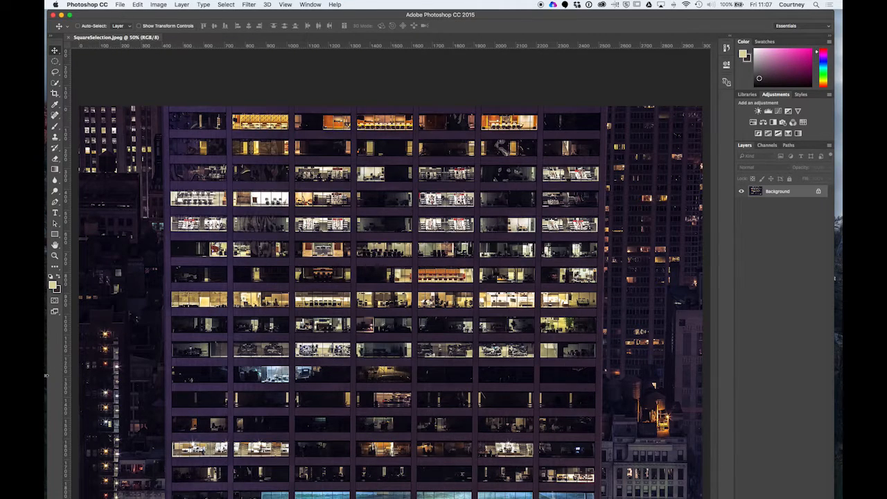
Step: Review the practice files in the Image Manipulation folder of ASCJ 200 Lab Materials in Finder, and close the Finder window
click(72, 488)
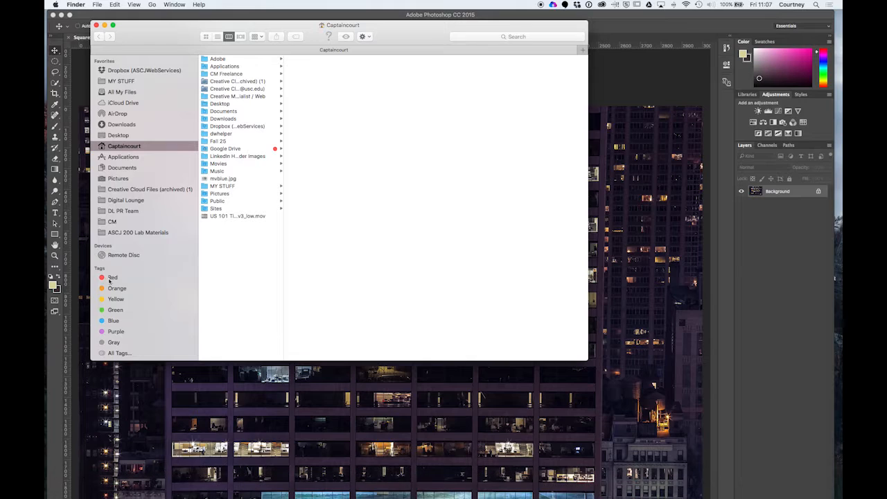
click(138, 232)
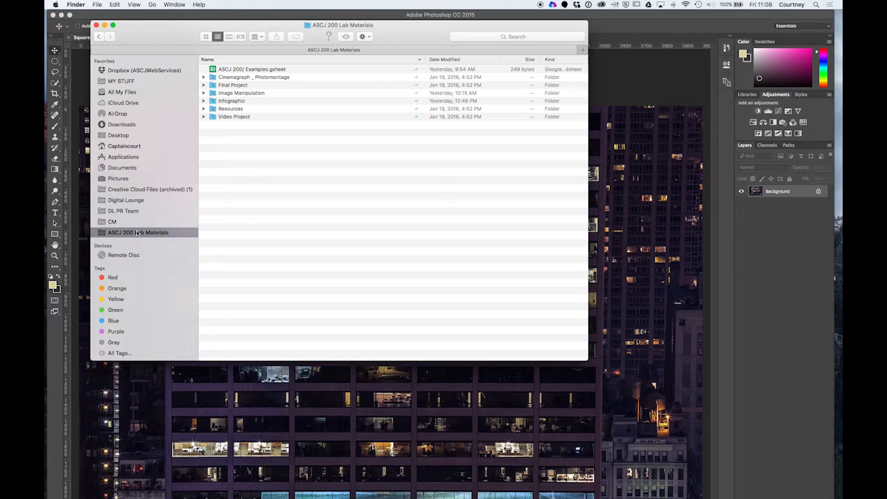
click(217, 93)
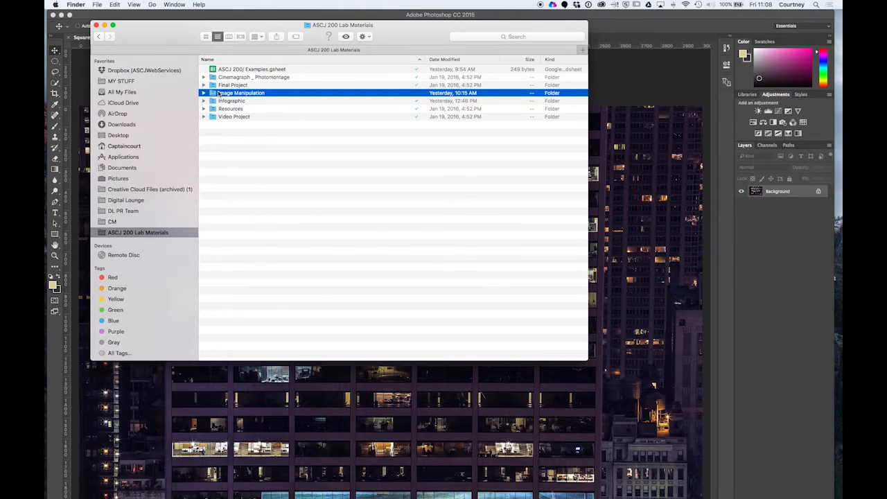
click(204, 93)
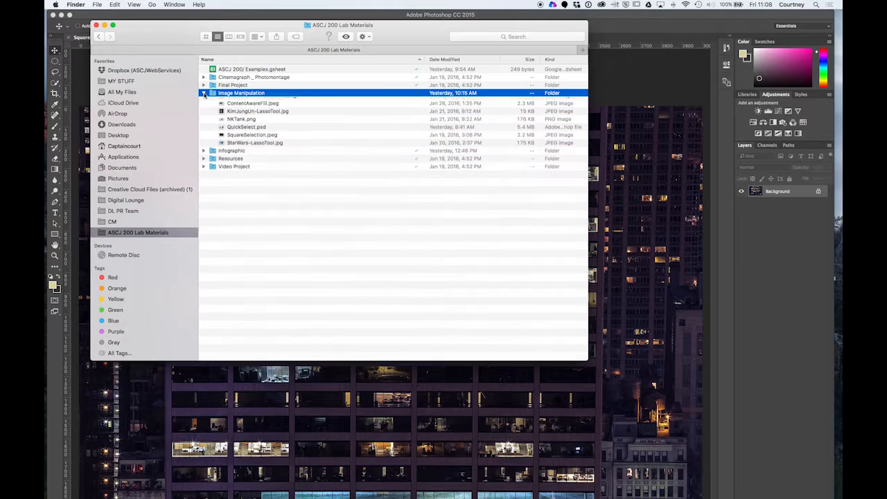
click(204, 93)
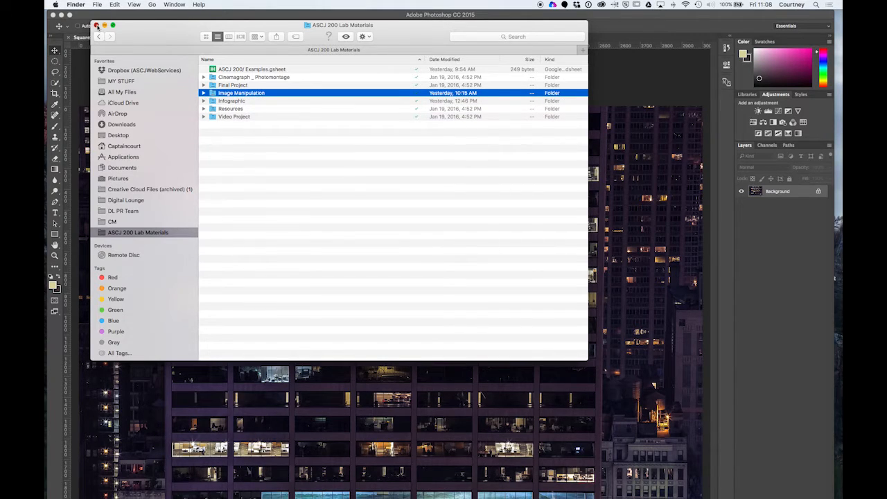
click(97, 26)
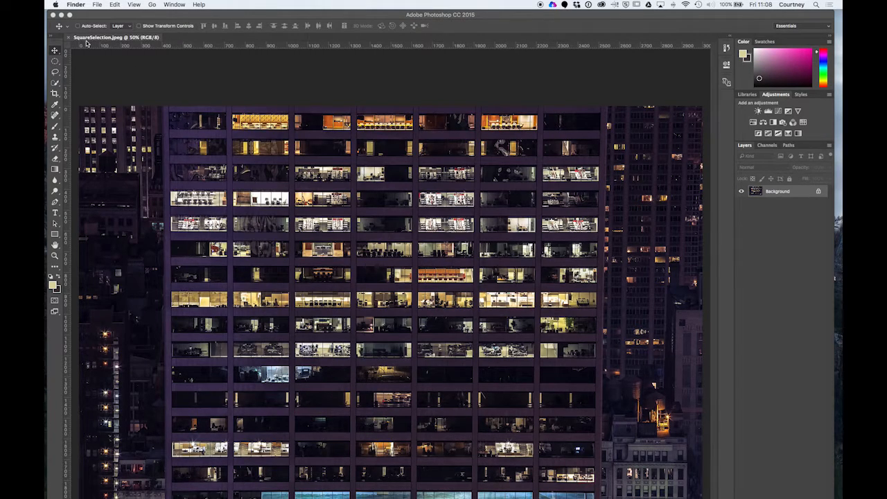
click(100, 5)
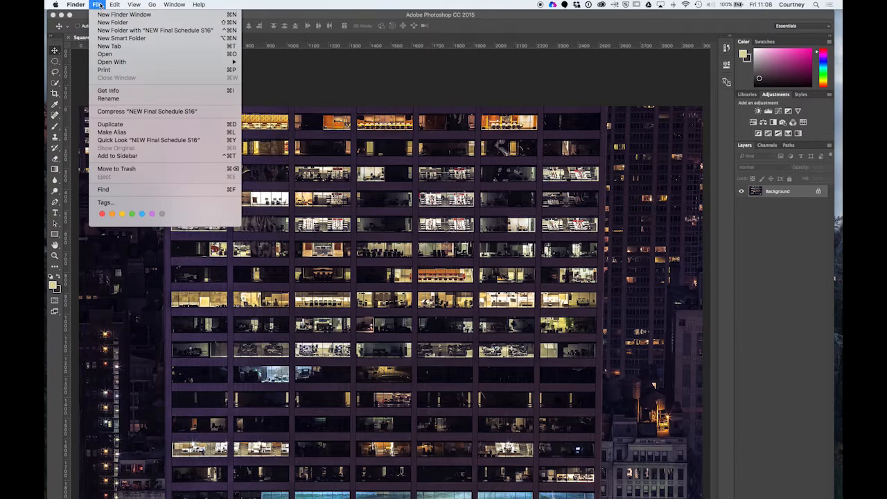
click(100, 4)
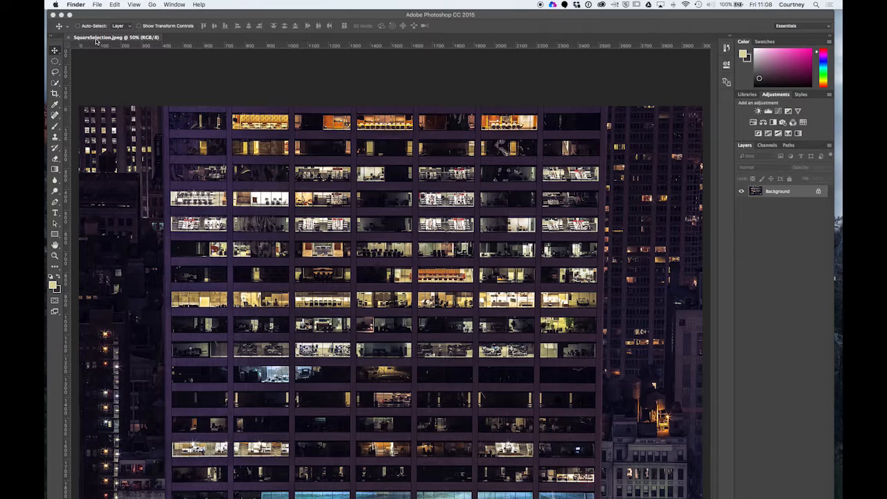
mouse_move(91, 493)
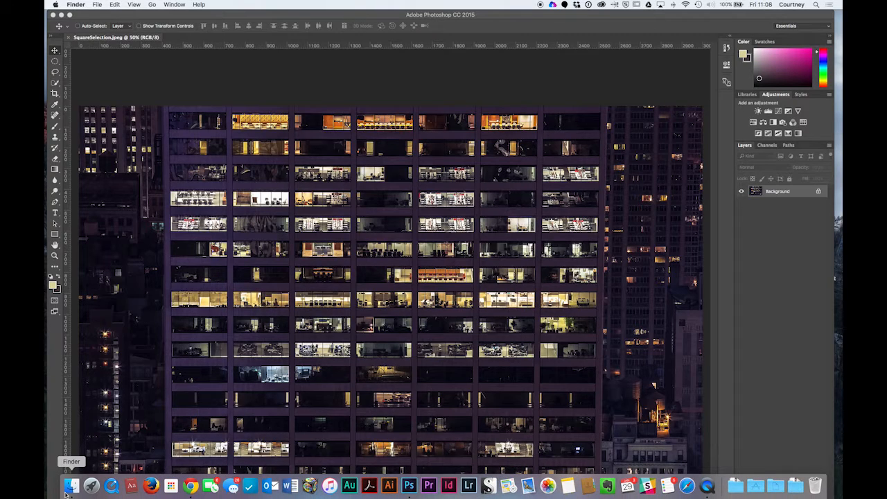
click(97, 5)
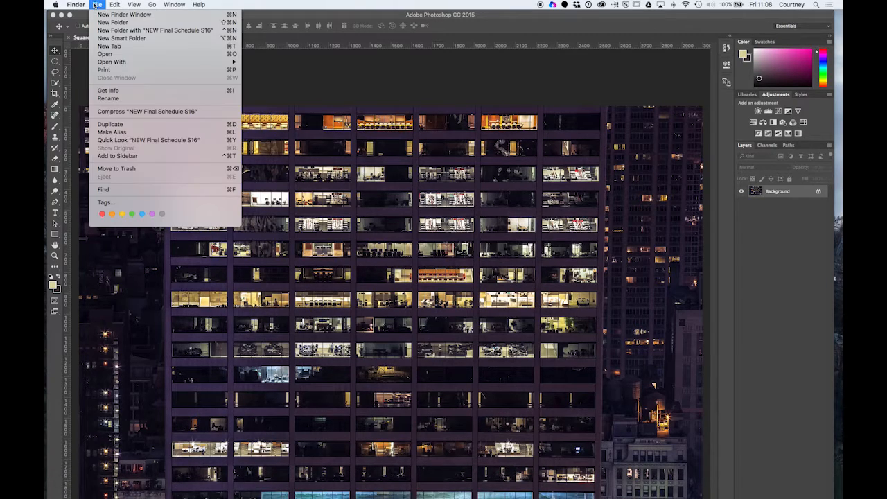
click(102, 54)
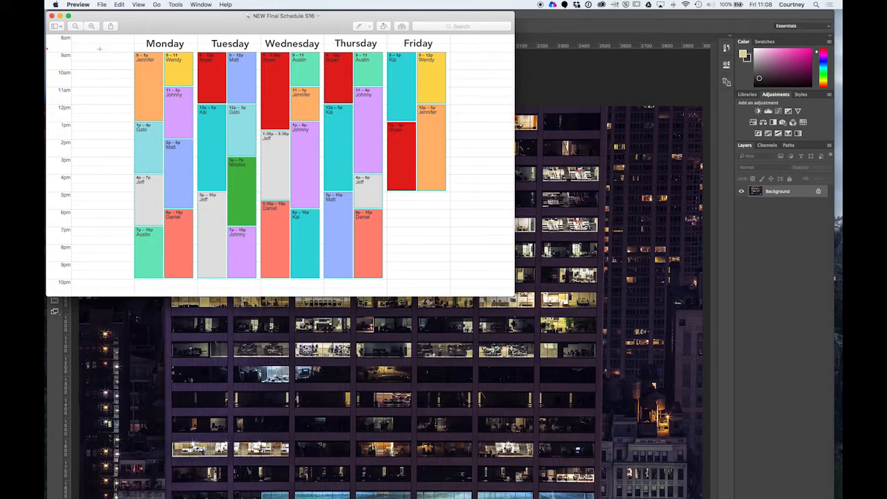
click(51, 15)
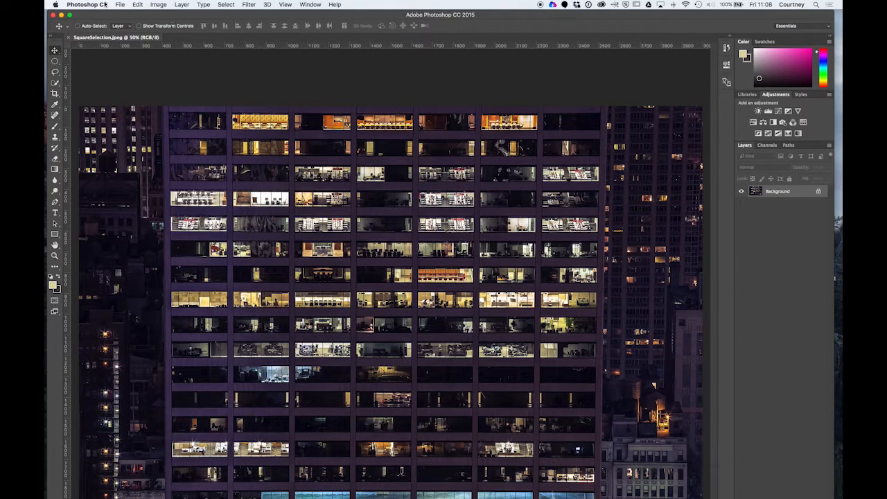
Step: Browse the Image Manipulation folder in Photoshop's Open dialog, enlarge the dialog, highlight SquareSelection.jpeg and cancel without opening it
click(120, 5)
click(129, 23)
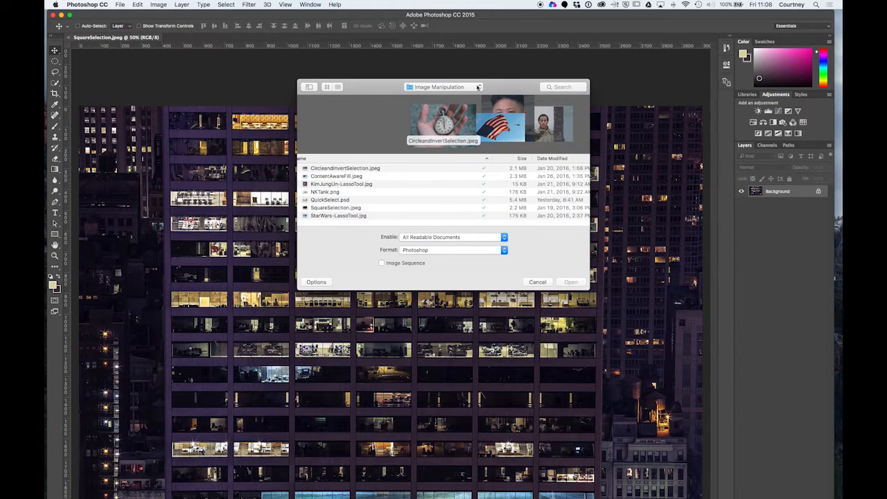
click(478, 88)
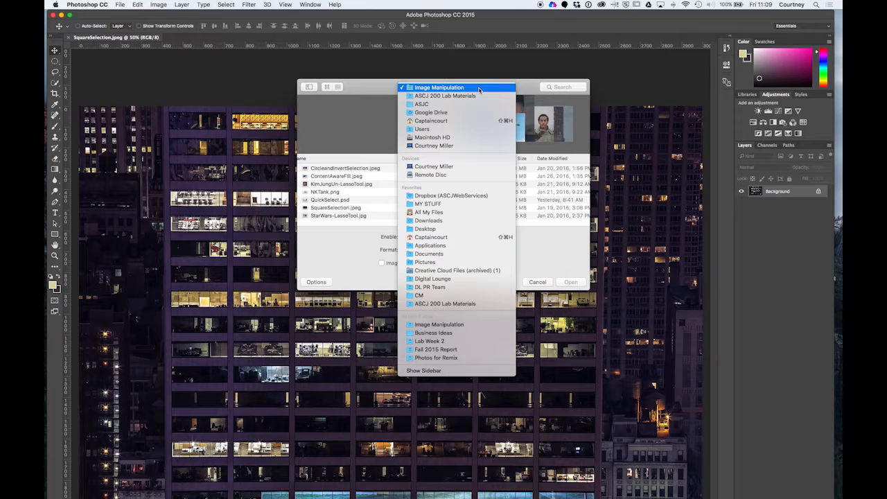
click(479, 88)
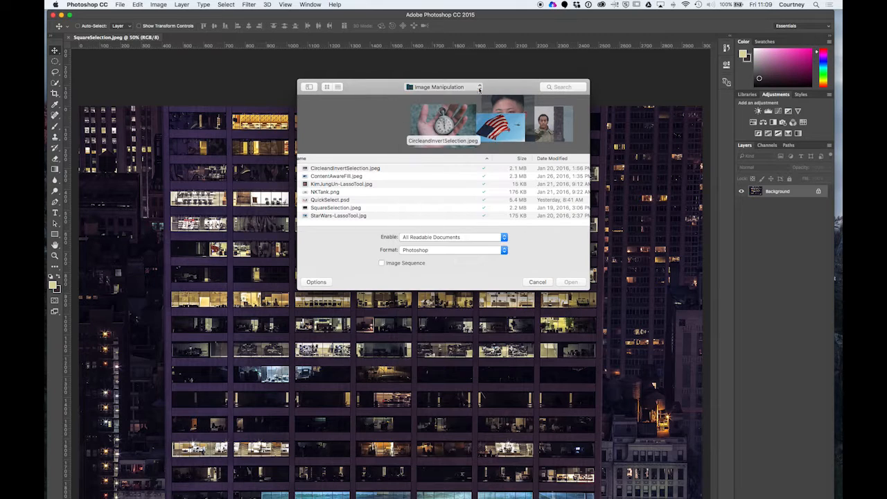
drag(587, 289, 689, 412)
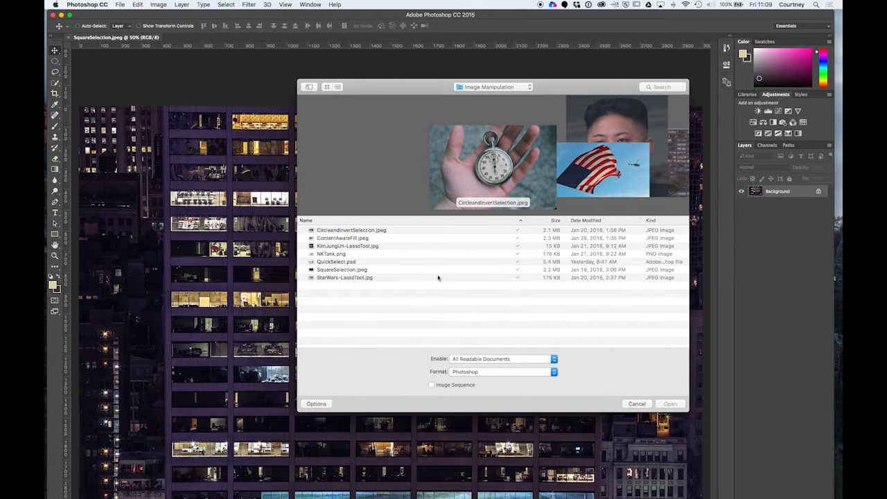
click(379, 271)
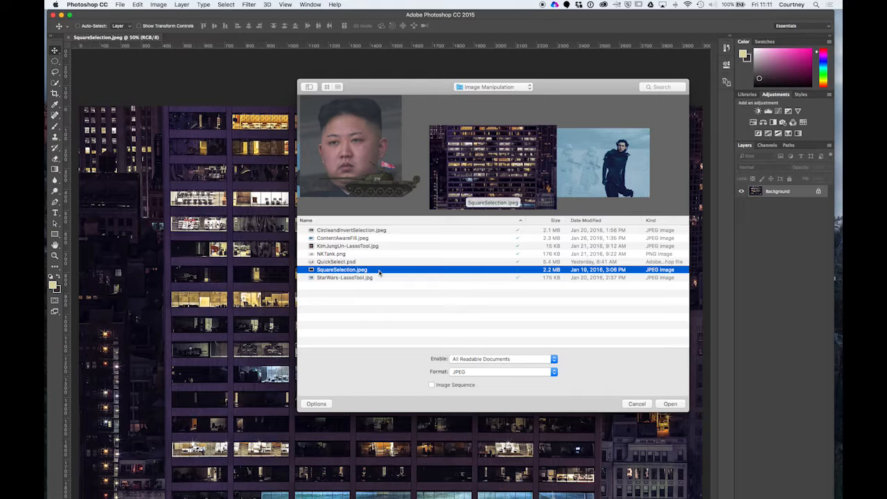
click(636, 404)
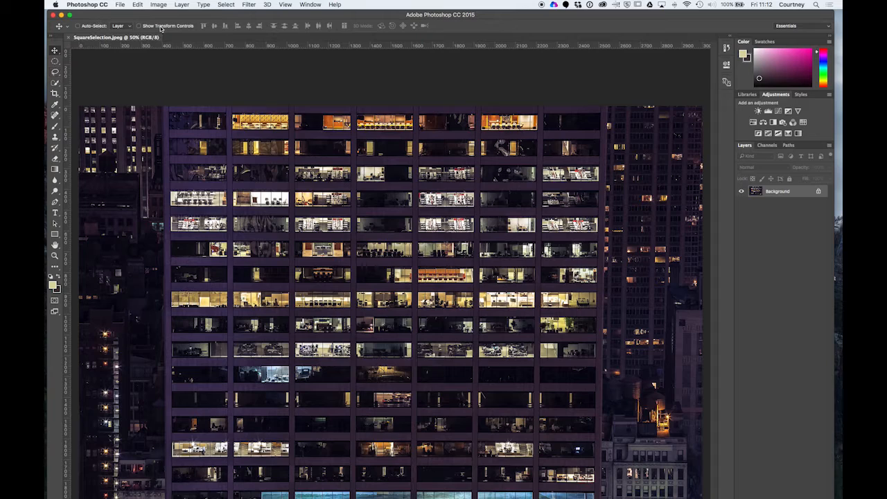
Step: Examine the hidden tool variants of the Move and Eyedropper tools, and view the Libraries and Adjustments panels
click(57, 53)
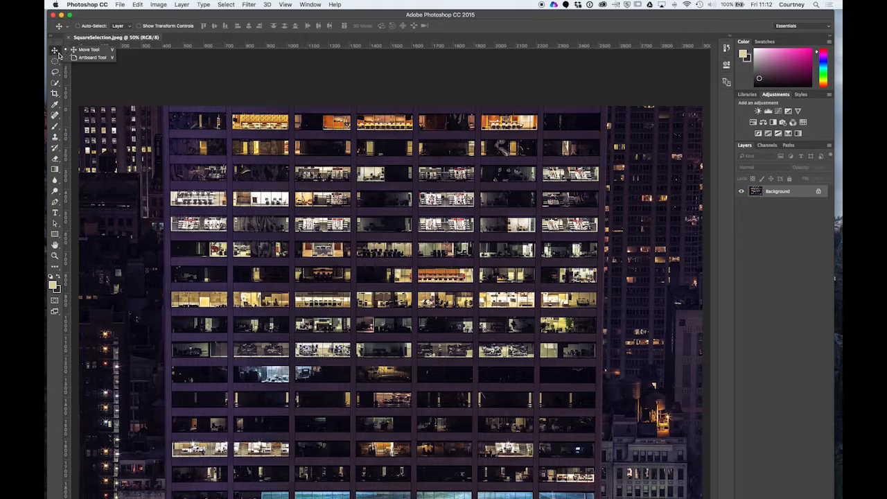
click(57, 53)
click(57, 106)
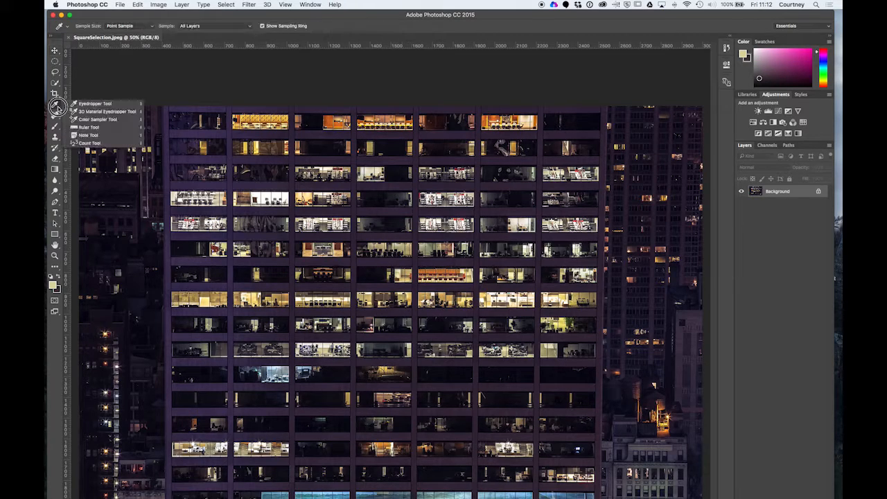
drag(57, 106, 56, 41)
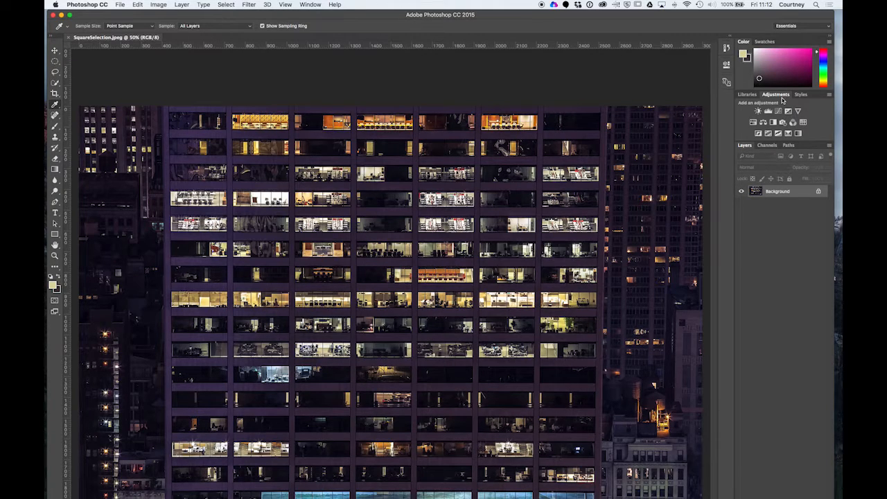
click(747, 95)
click(775, 95)
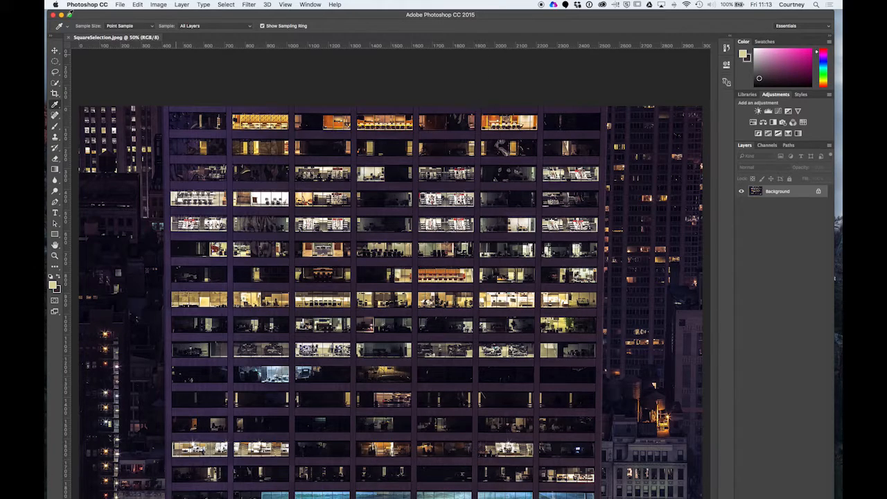
Step: Activate the Move tool and try zooming the image in and out, finishing at 100% magnification
click(55, 51)
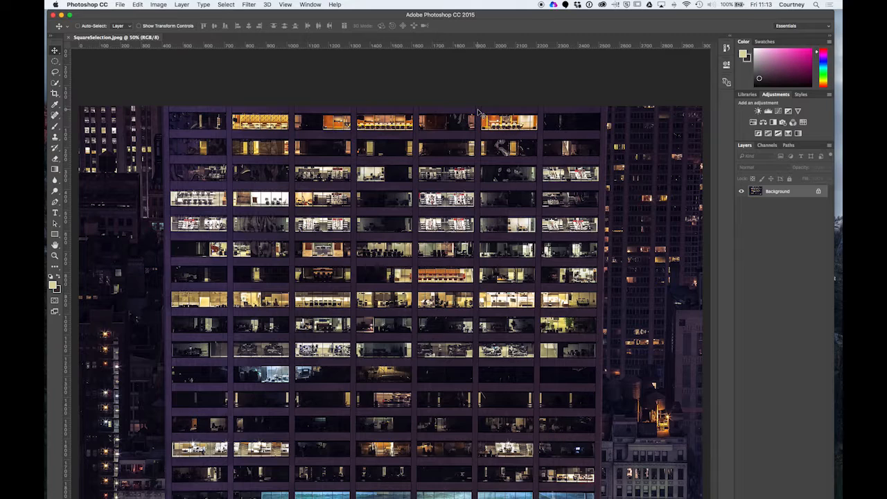
key(super+equal)
key(super+equal)
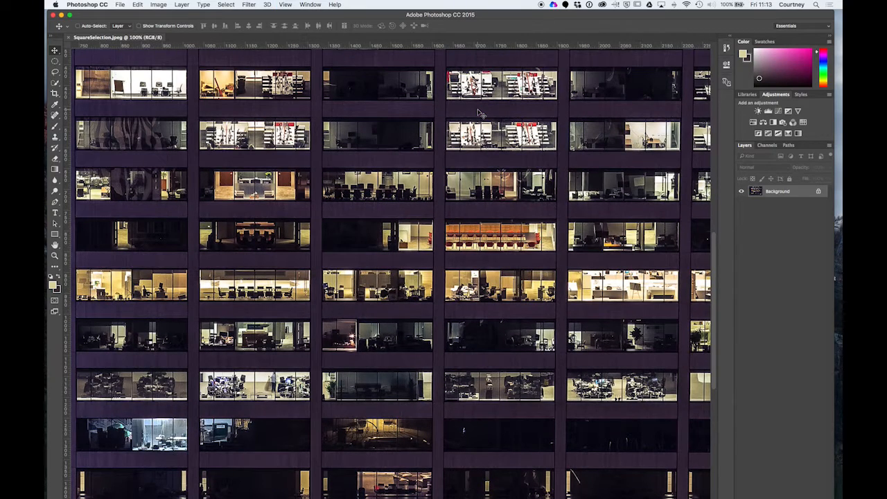
key(super+minus)
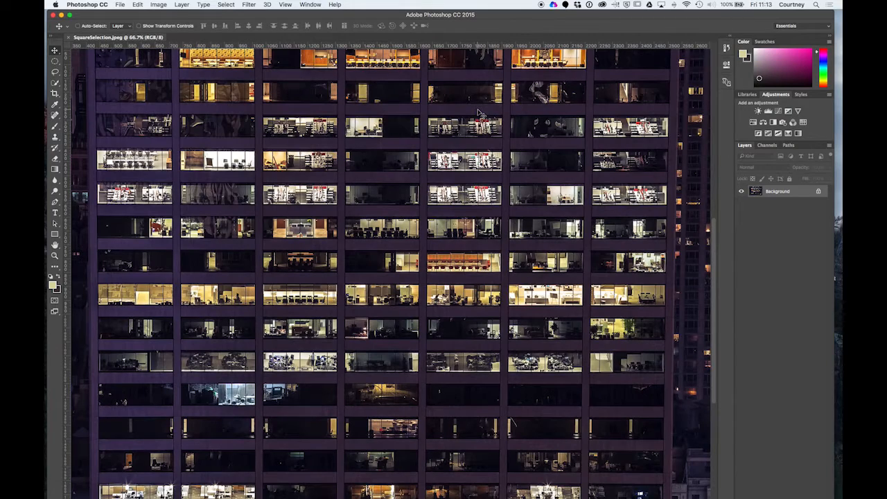
key(super+minus)
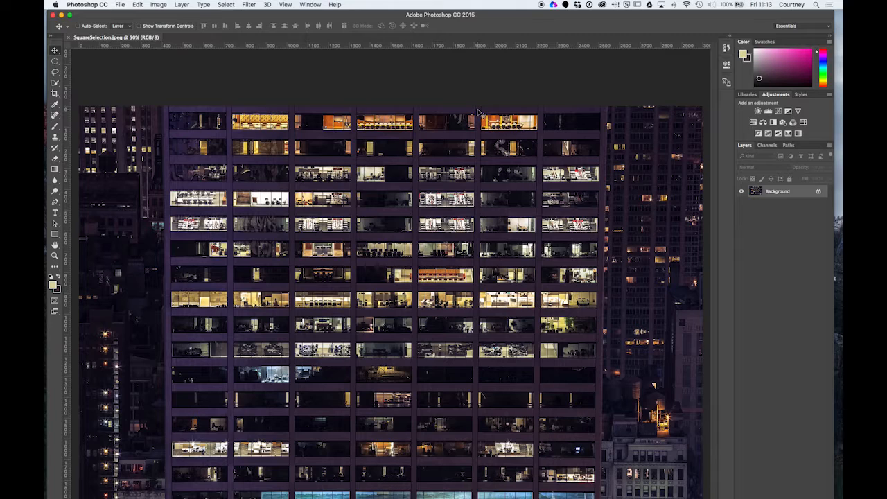
key(super+equal)
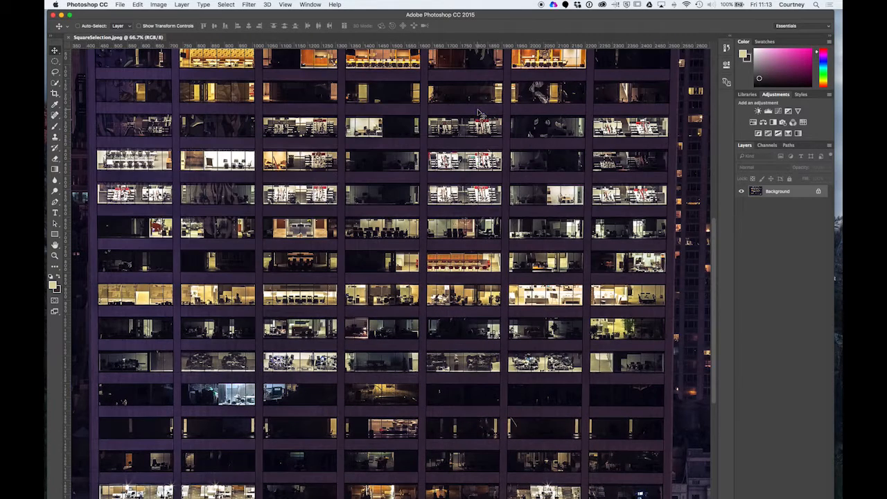
key(super+equal)
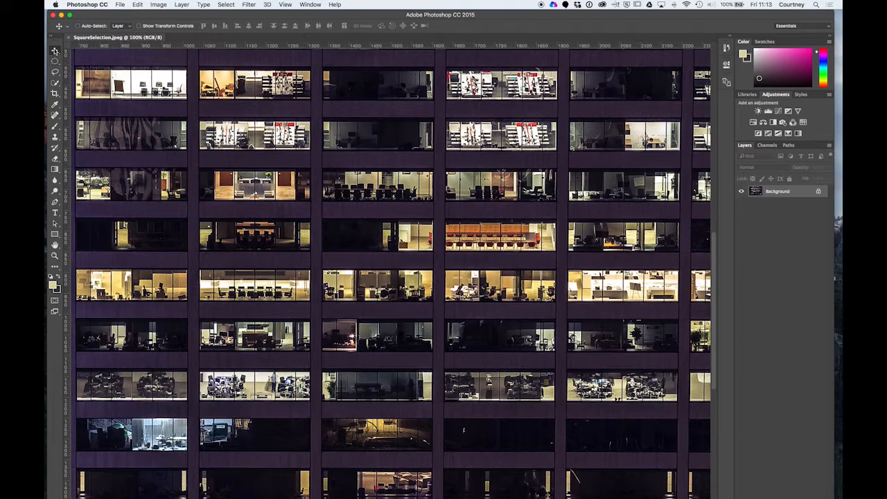
Step: Select the yellow-lit window at the left edge of the visible building with the Rectangular Marquee Tool, about 269 by 79 px
click(57, 62)
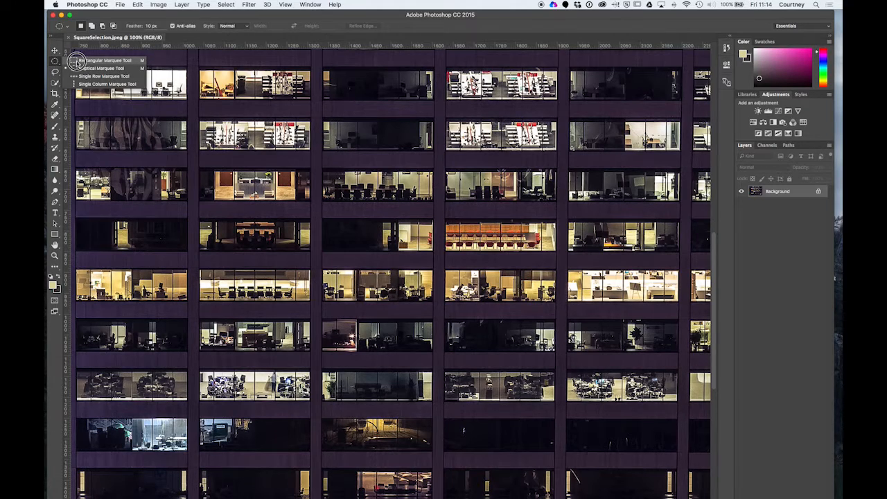
click(76, 60)
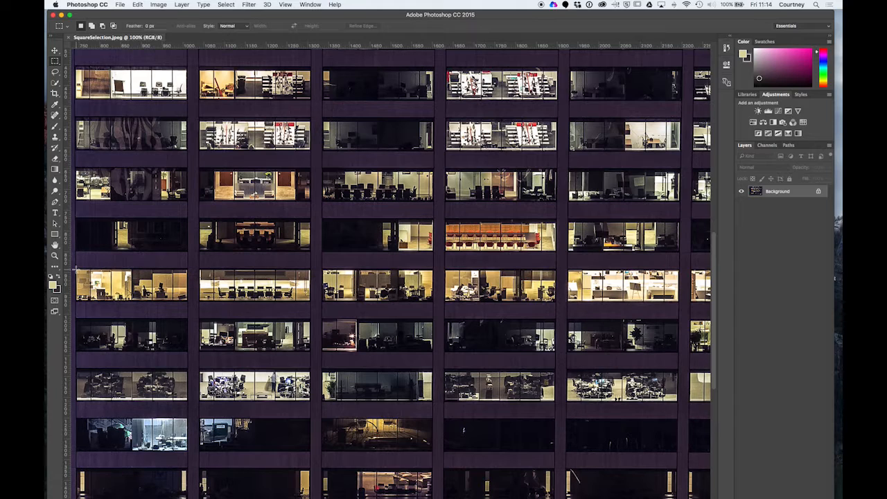
drag(76, 269, 100, 284)
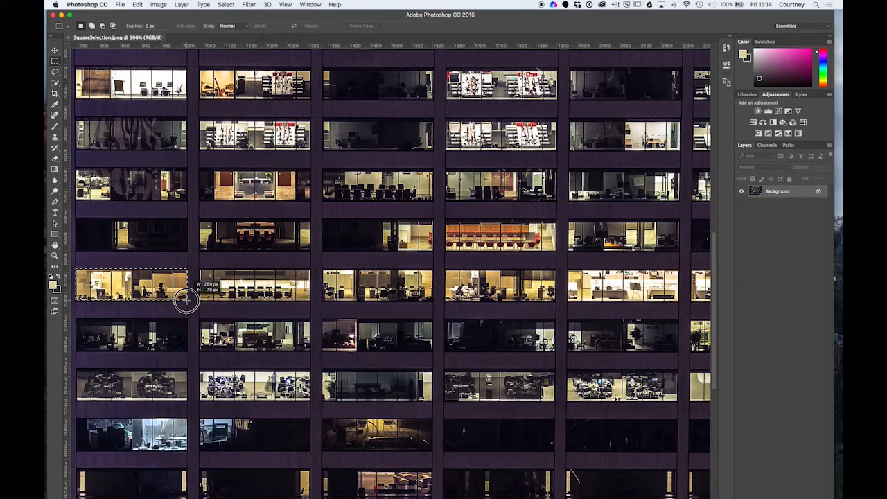
drag(186, 300, 186, 299)
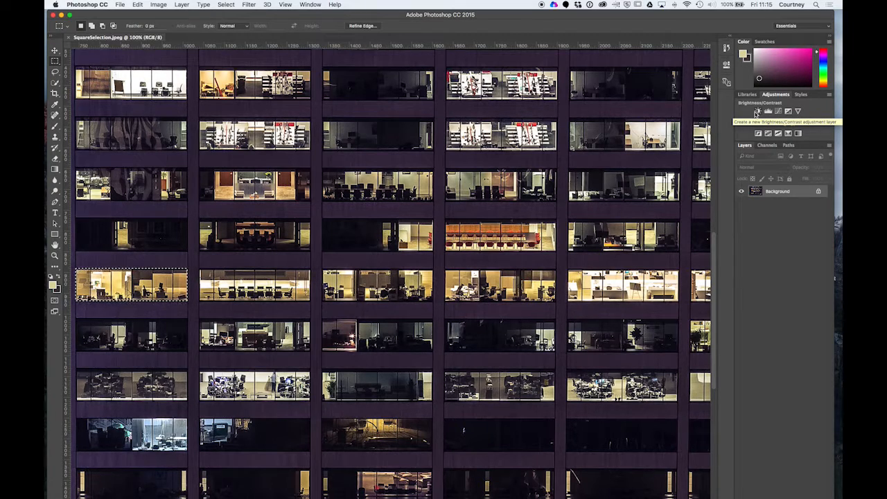
Step: Add a Brightness/Contrast adjustment layer to the selected window, with brightness -130 and contrast 80
click(756, 113)
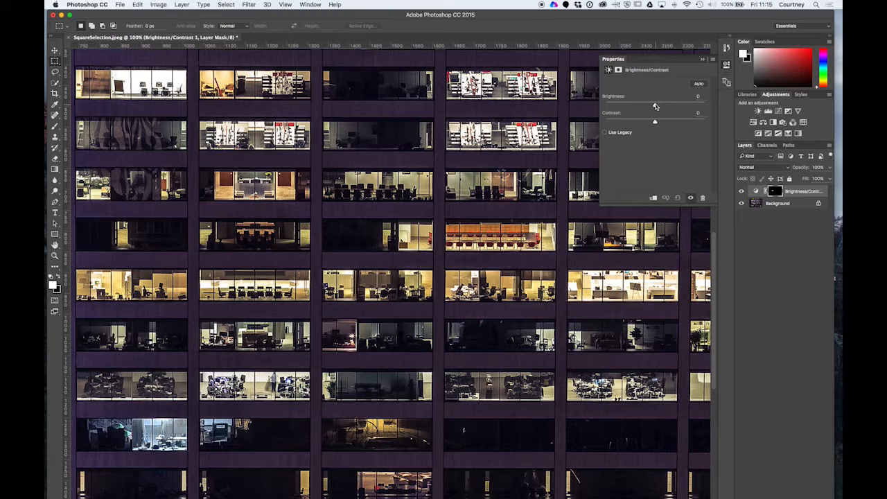
drag(656, 106, 669, 123)
drag(663, 122, 695, 123)
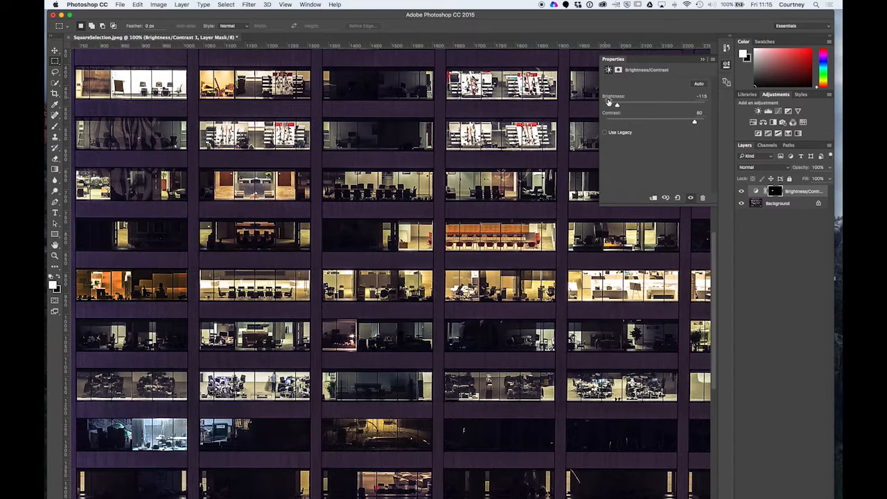
drag(618, 104, 612, 105)
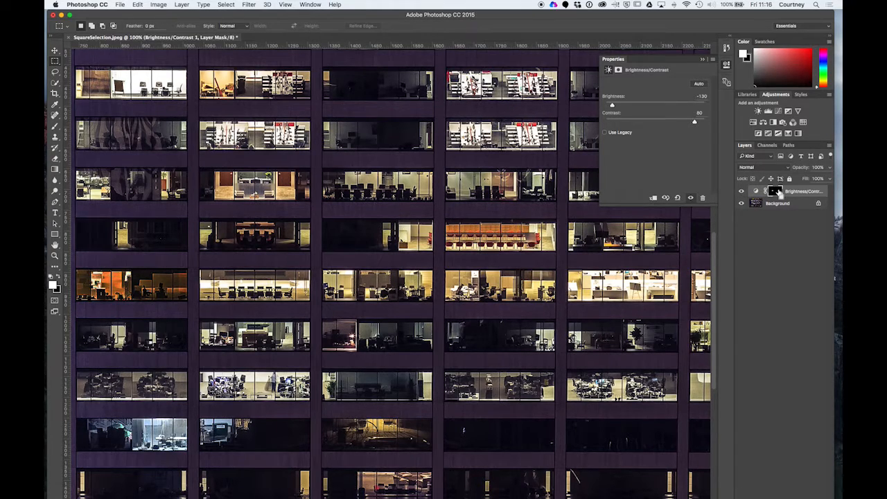
Step: Load the window selection from the Brightness/Contrast mask and add an Exposure adjustment layer with exposure -3.03, offset -0.0084 and gamma 0.95
super+click(779, 195)
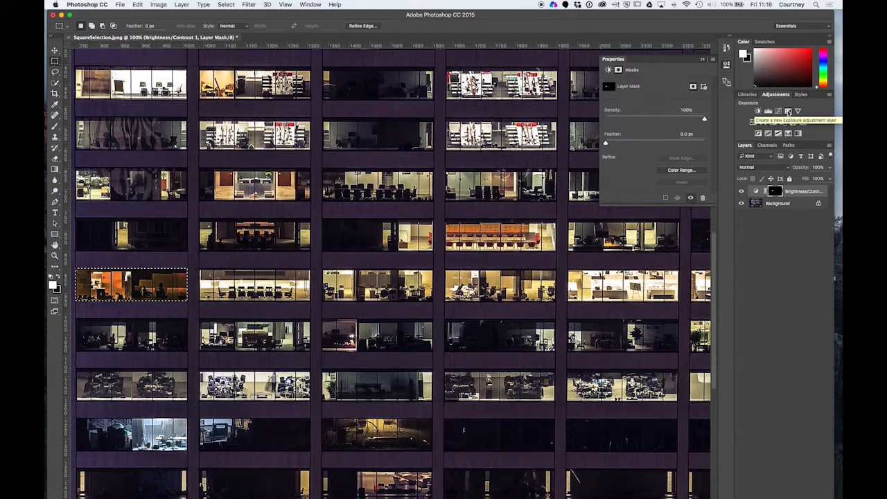
click(788, 112)
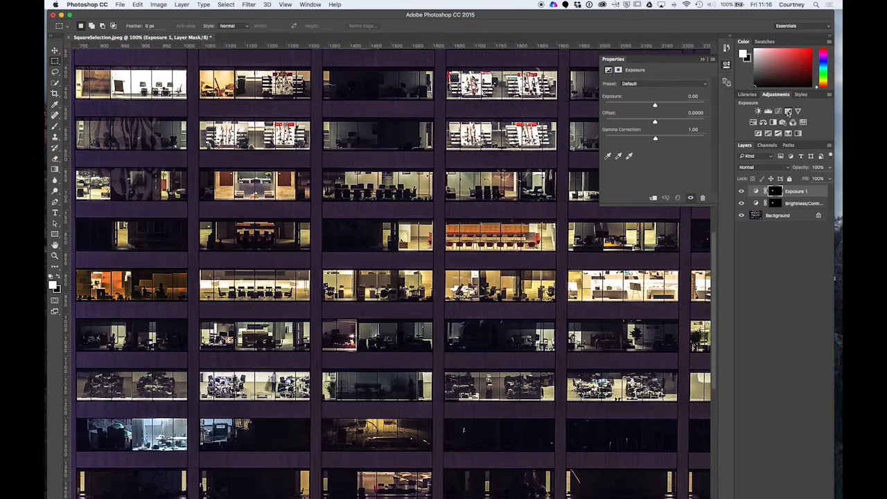
drag(655, 105, 658, 142)
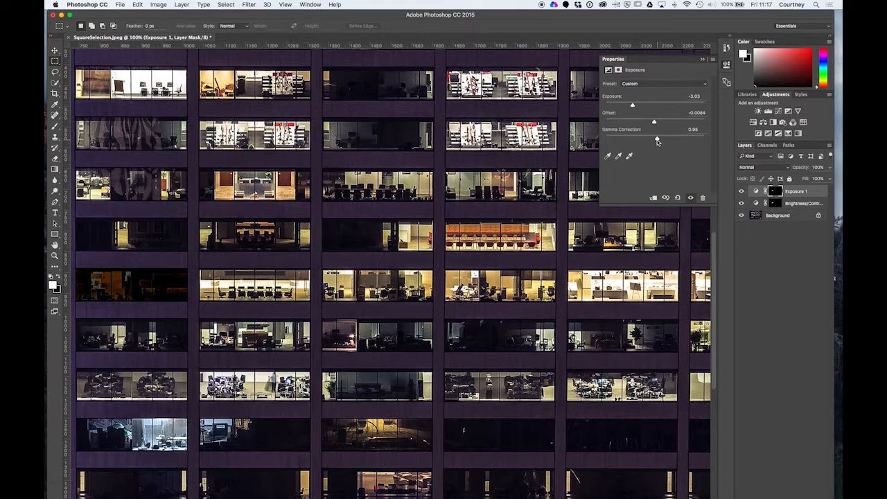
click(704, 60)
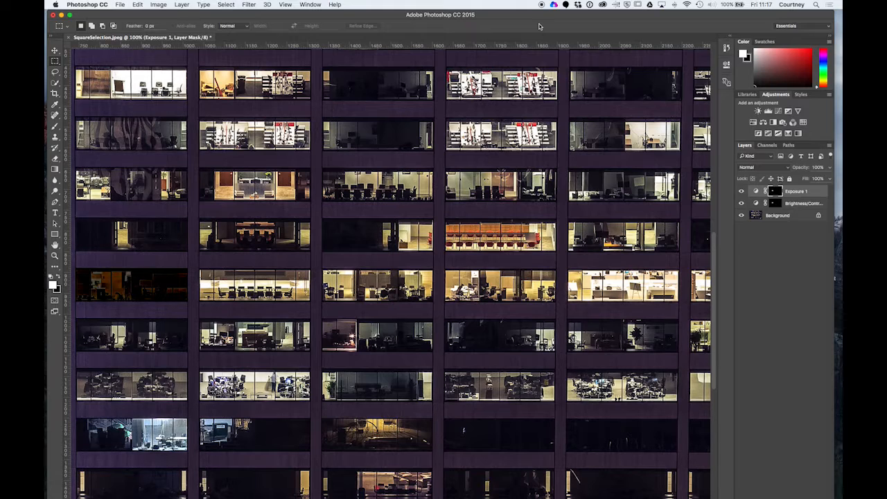
Step: Revert the document through the History to the Brightness/Contrast modification, undoing the Exposure layer and the loaded selection
key(super+c)
click(316, 4)
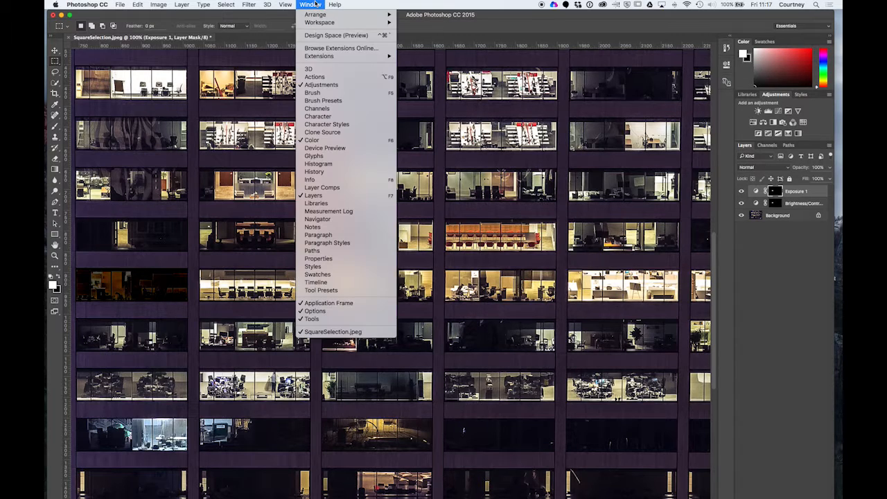
click(372, 172)
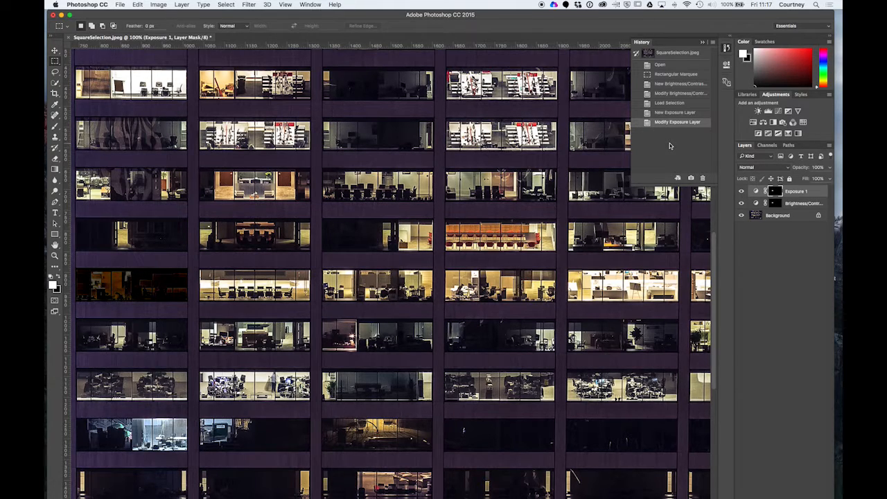
click(674, 113)
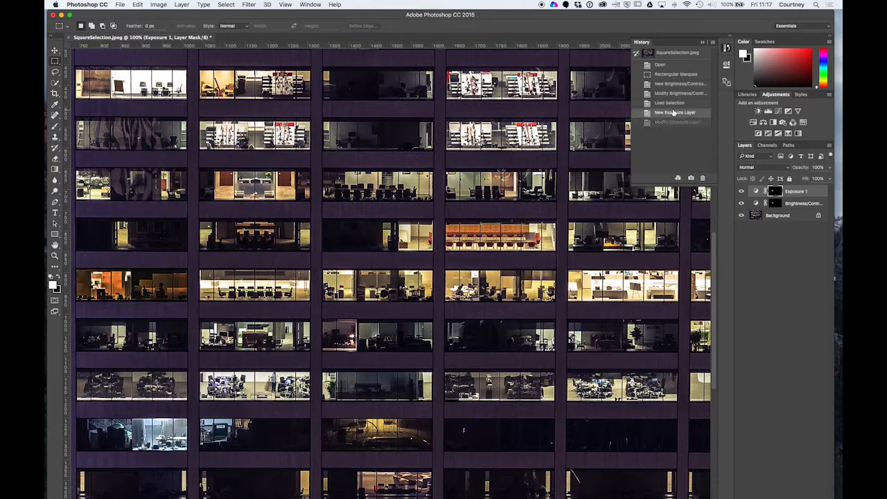
click(670, 103)
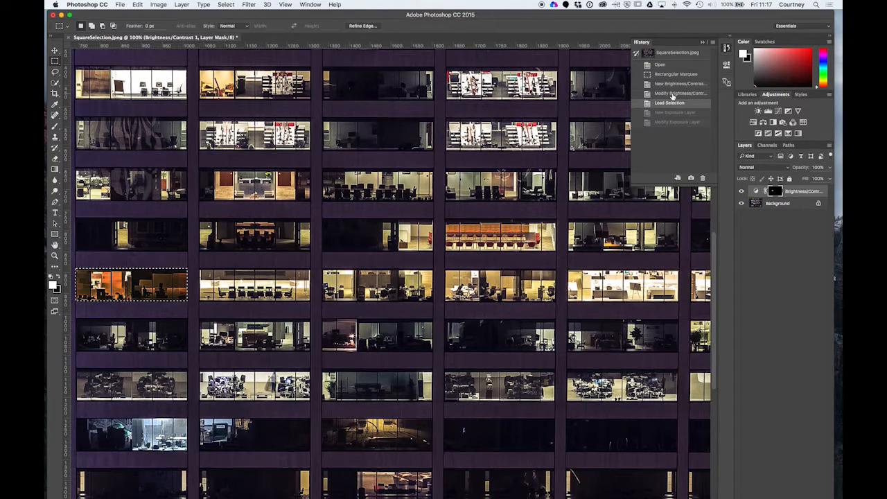
click(672, 94)
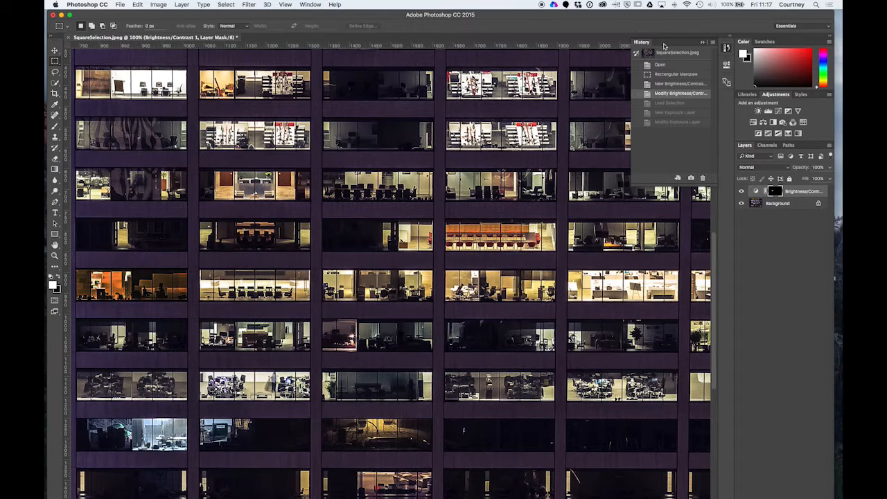
click(701, 44)
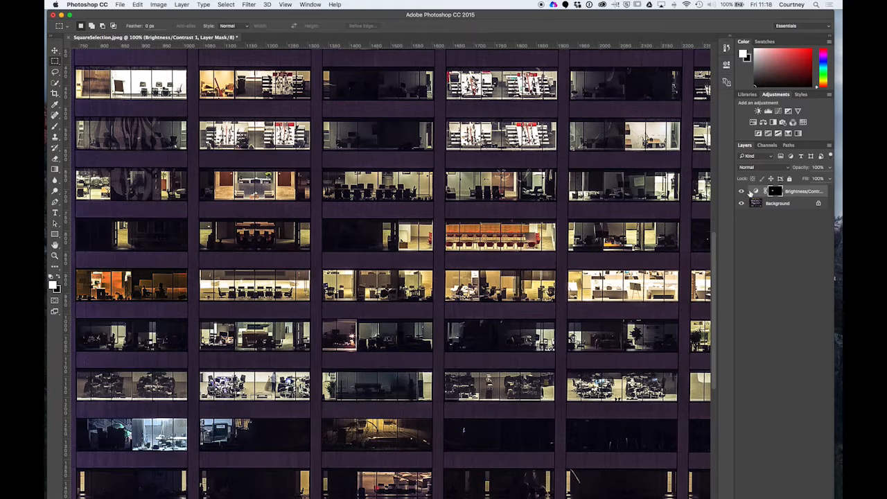
Step: Toggle the Brightness/Contrast layer's visibility several times to compare the window before and after the adjustment
click(742, 192)
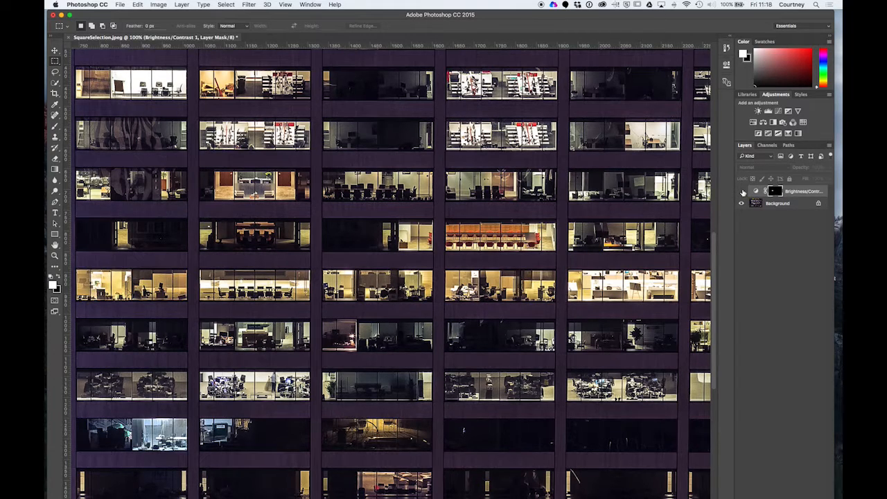
click(742, 192)
click(742, 192)
click(742, 192)
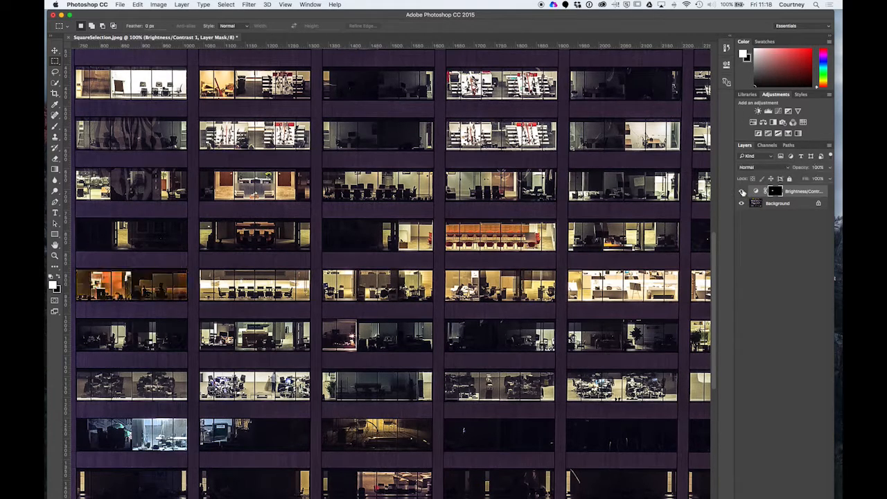
click(742, 191)
click(742, 192)
Step: Reload the window selection from the layer mask and add an Exposure adjustment layer with exposure -3.03, offset -0.0336 and gamma 0.61
super+click(775, 191)
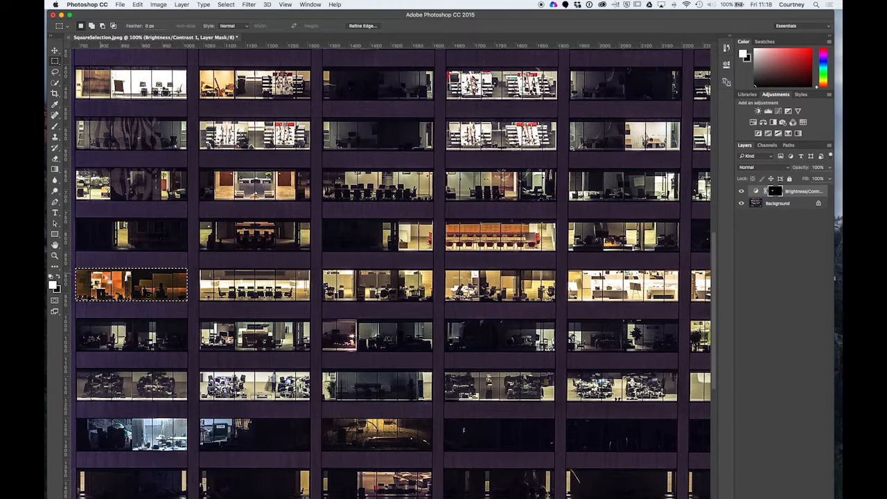
click(787, 111)
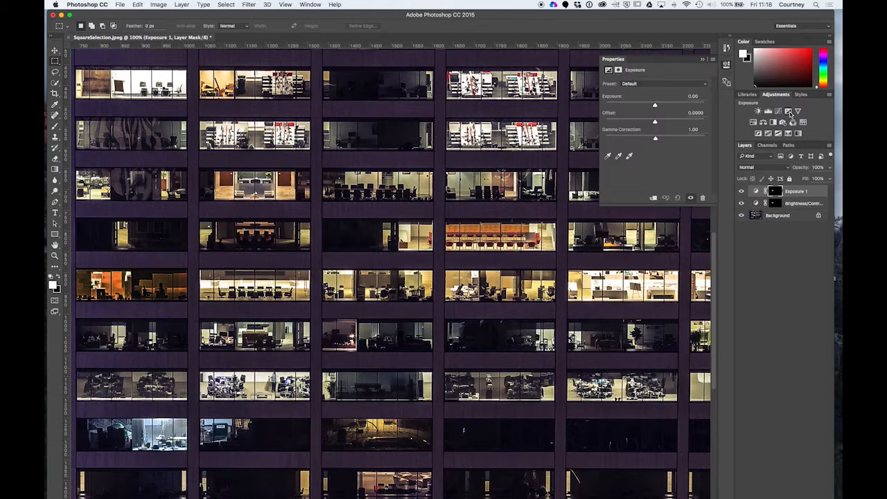
drag(655, 106, 671, 142)
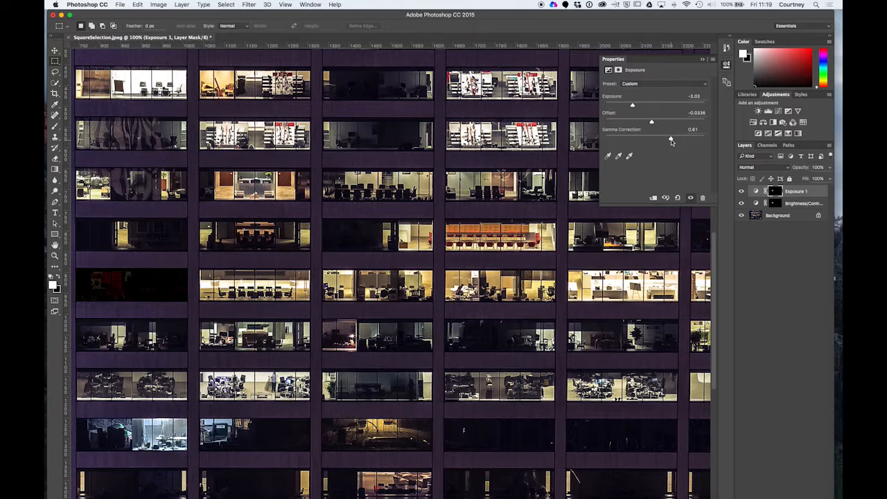
click(702, 60)
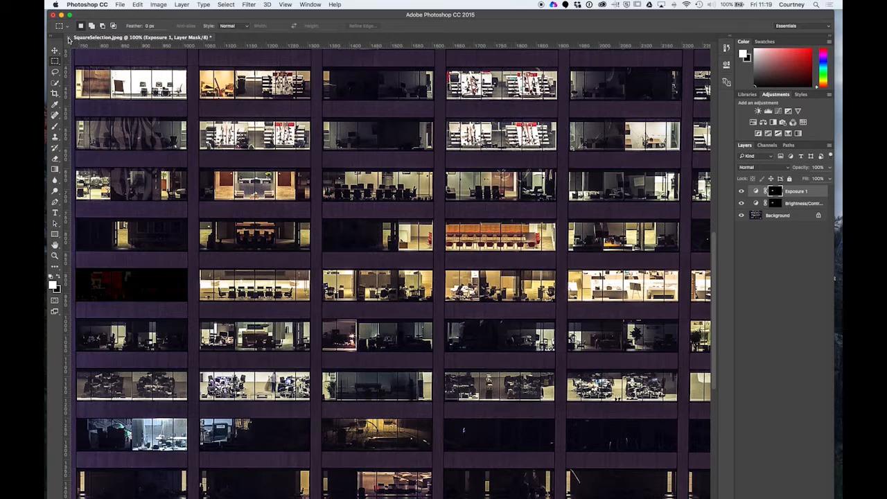
Step: Close SquareSelection.jpeg without saving and open CircleandInvertSelection.jpeg from the Image Manipulation folder
click(68, 37)
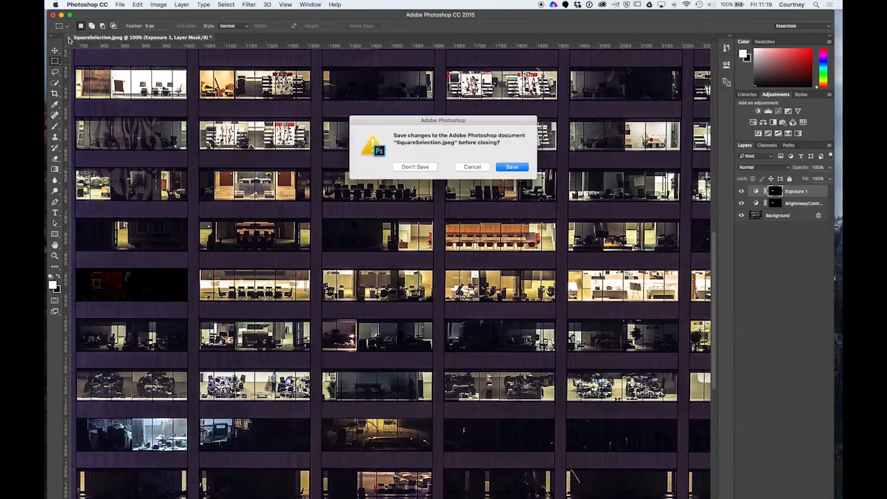
click(418, 167)
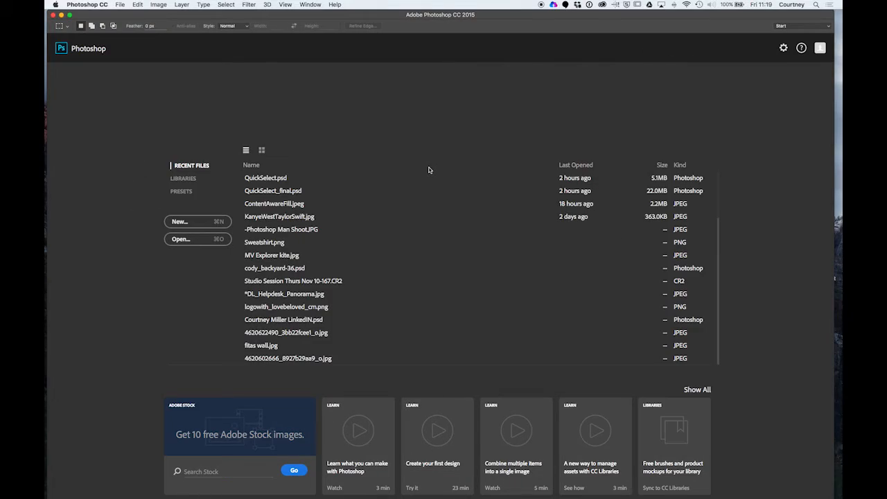
click(121, 5)
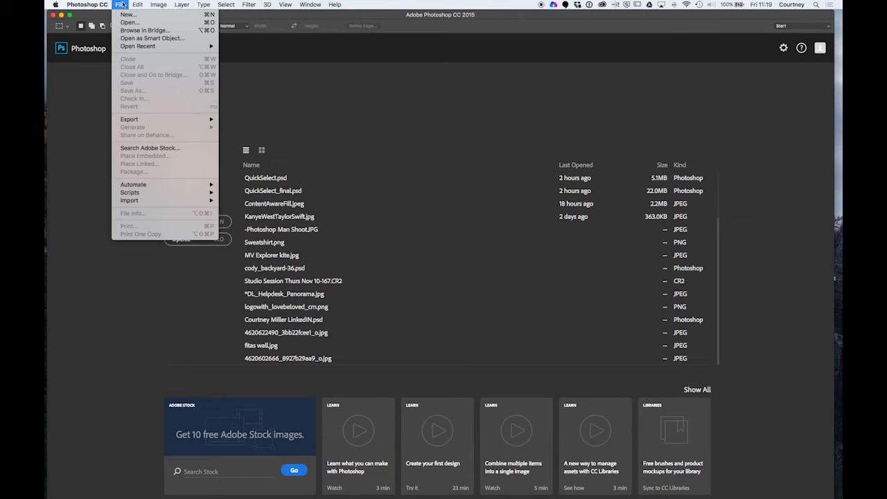
click(131, 23)
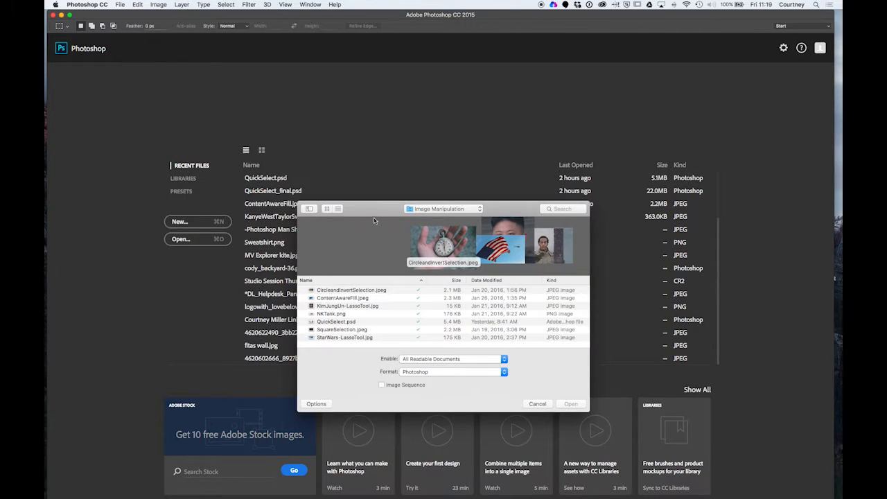
drag(373, 218, 325, 110)
click(291, 183)
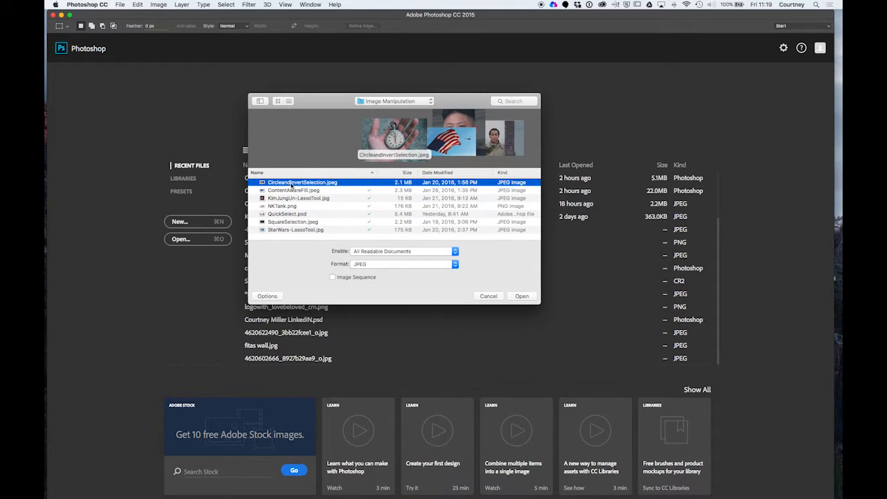
click(523, 296)
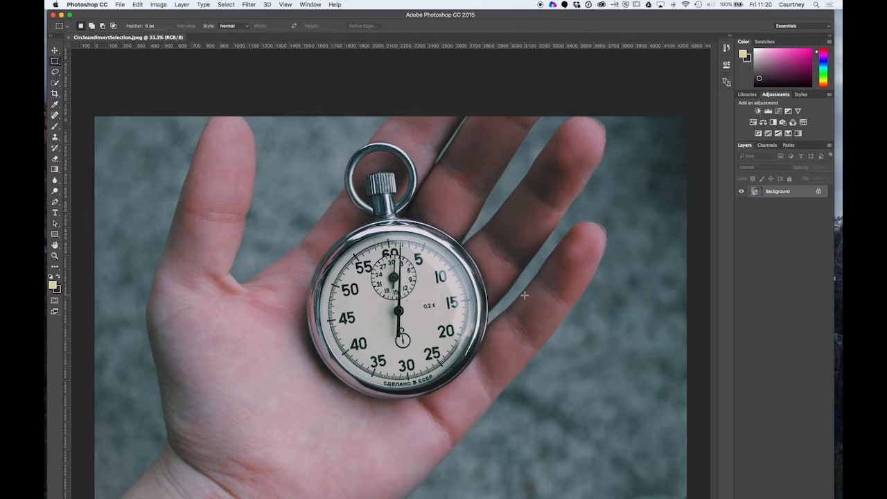
Step: Activate the Elliptical Marquee Tool and try an elliptical selection over the stopwatch, clearing it again
click(58, 64)
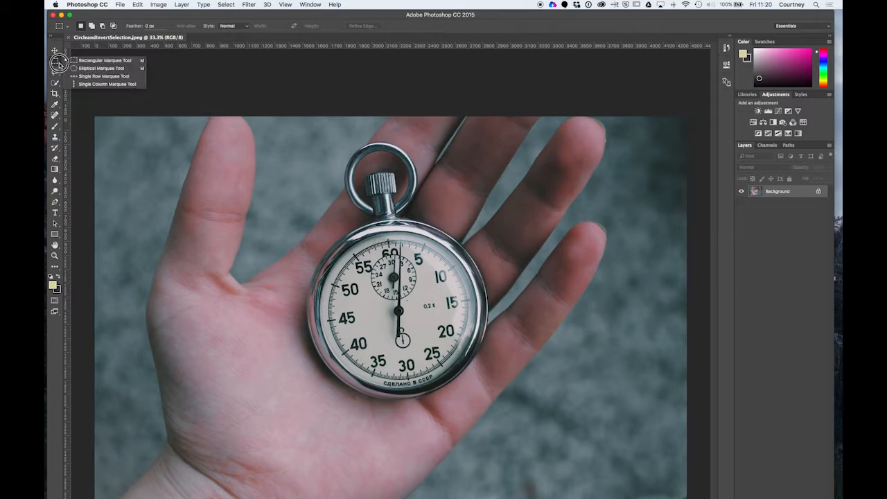
click(84, 64)
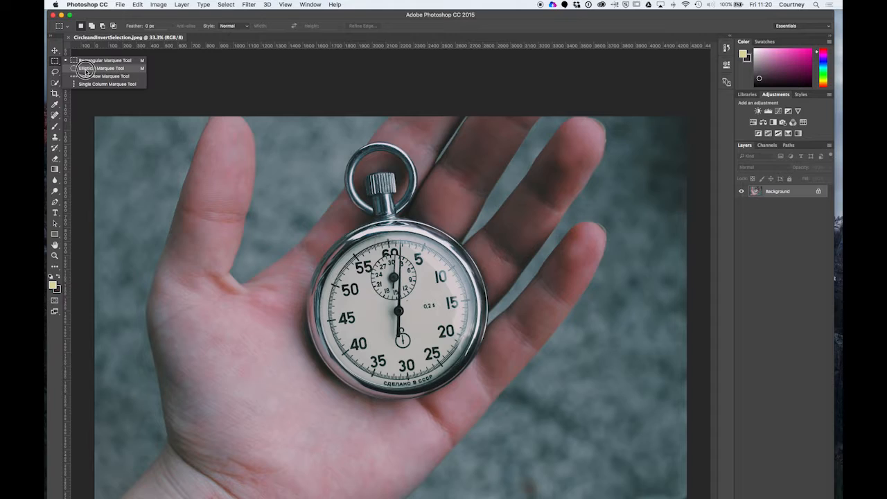
click(85, 70)
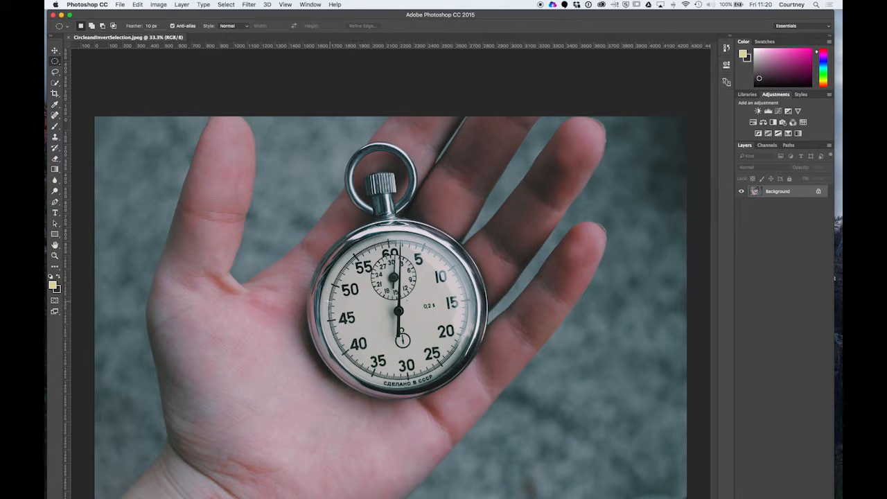
drag(321, 309, 509, 244)
click(583, 289)
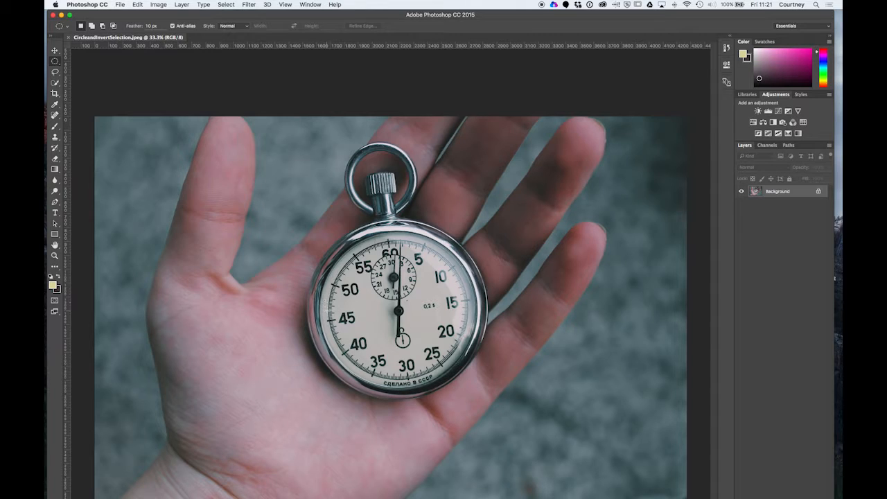
Step: Try fitting an elliptical selection to the stopwatch's face, repositioning it while drawing, and deselect it
drag(317, 317, 463, 237)
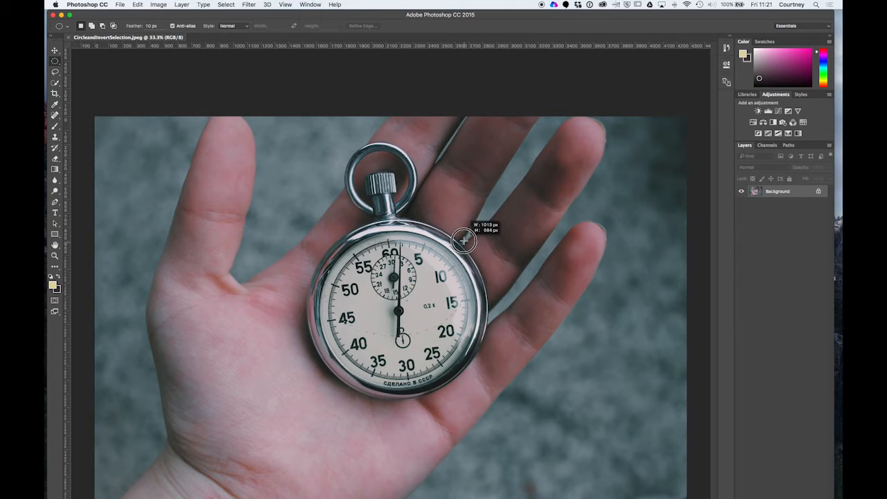
drag(463, 276, 463, 275)
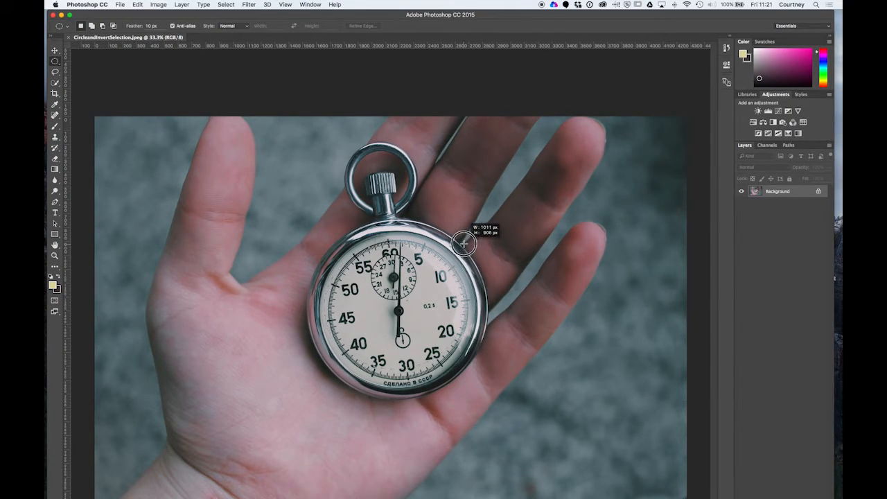
drag(461, 238, 460, 239)
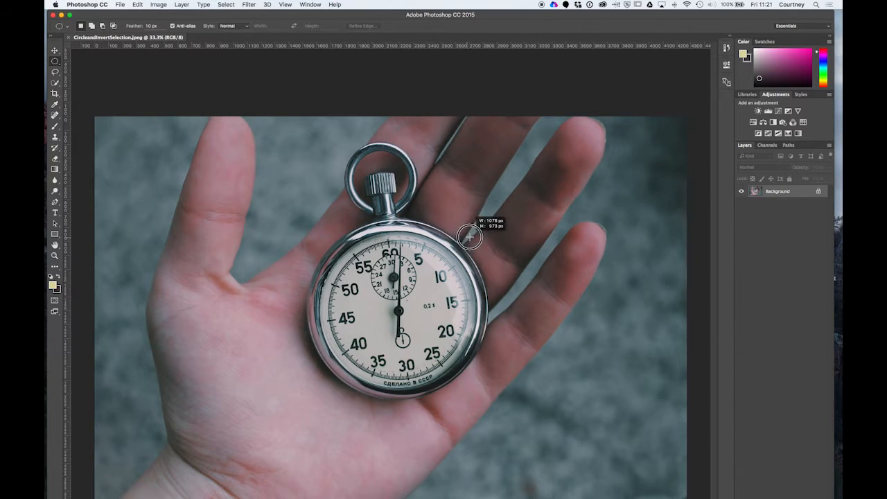
drag(469, 237, 473, 235)
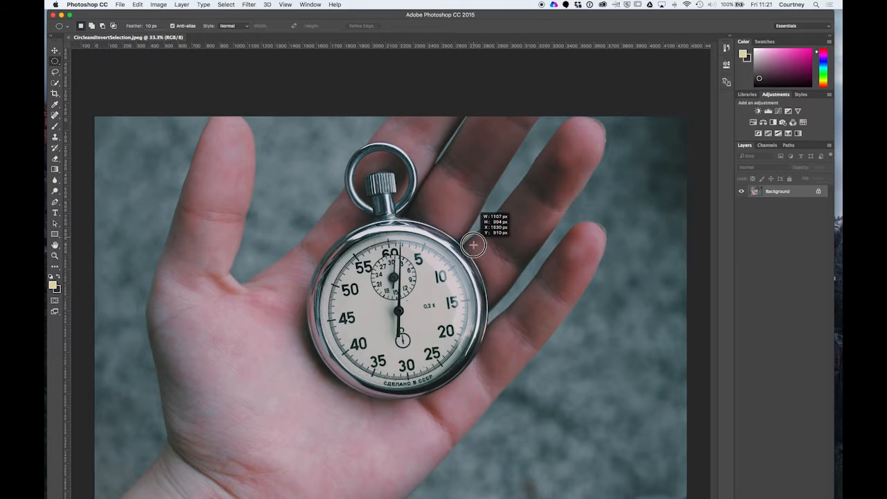
mouse_move(473, 244)
mouse_down()
mouse_move(476, 251)
mouse_move(473, 237)
mouse_up()
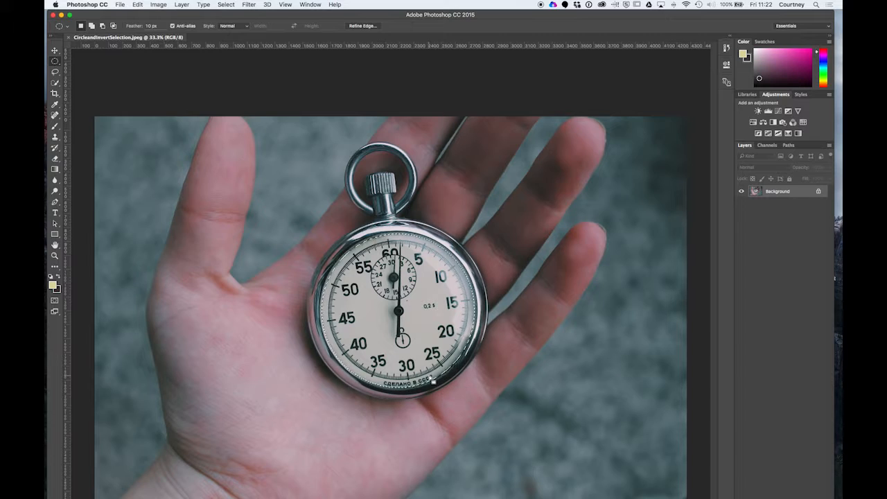
click(522, 245)
Step: Select the stopwatch's round face inside the metal rim with the Elliptical Marquee Tool, keeping a 10 px feather
drag(316, 305, 472, 233)
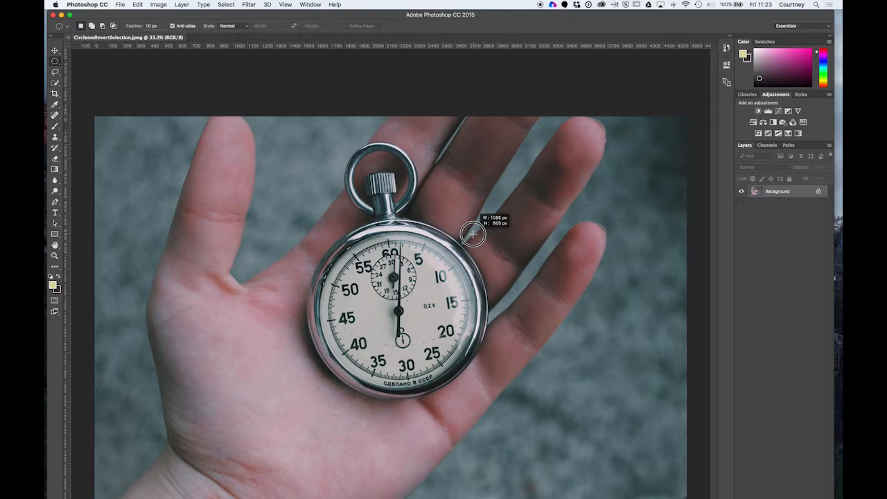
mouse_move(472, 233)
mouse_down()
mouse_move(472, 267)
mouse_move(474, 232)
mouse_up()
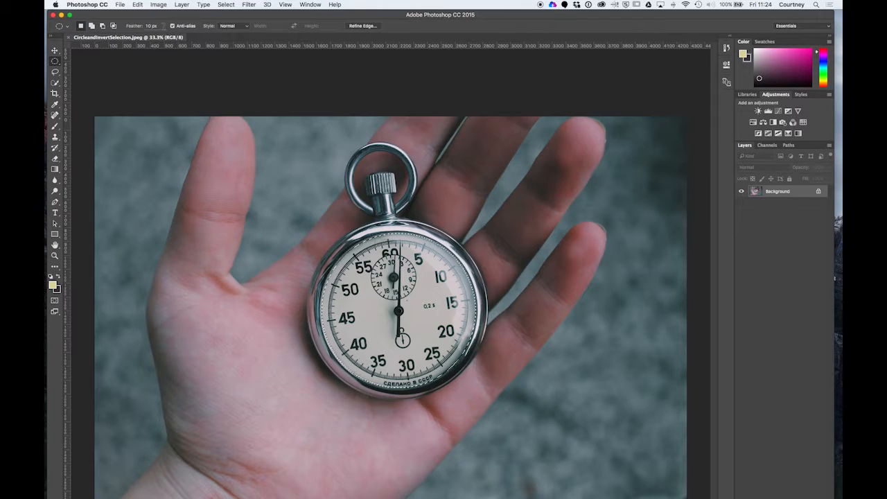
click(150, 26)
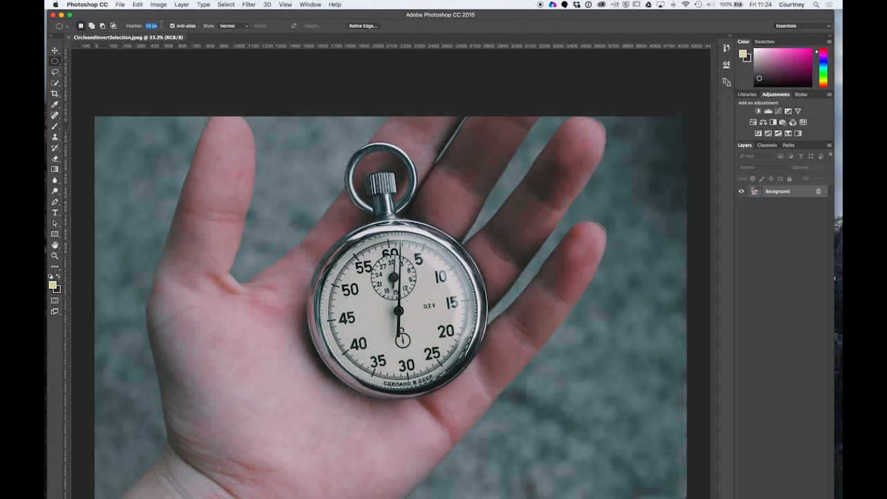
key(Return)
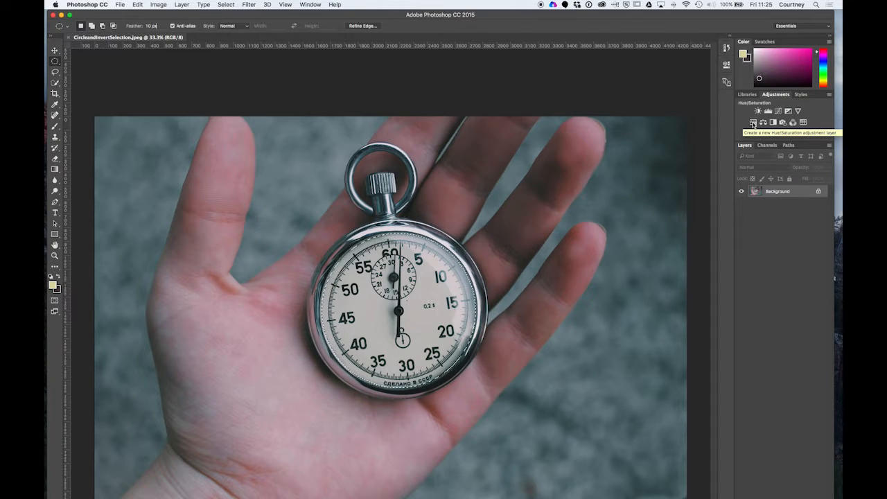
Step: Add a Hue/Saturation adjustment layer to the selected stopwatch face with Hue +118, Saturation +61 and Lightness +13
click(753, 122)
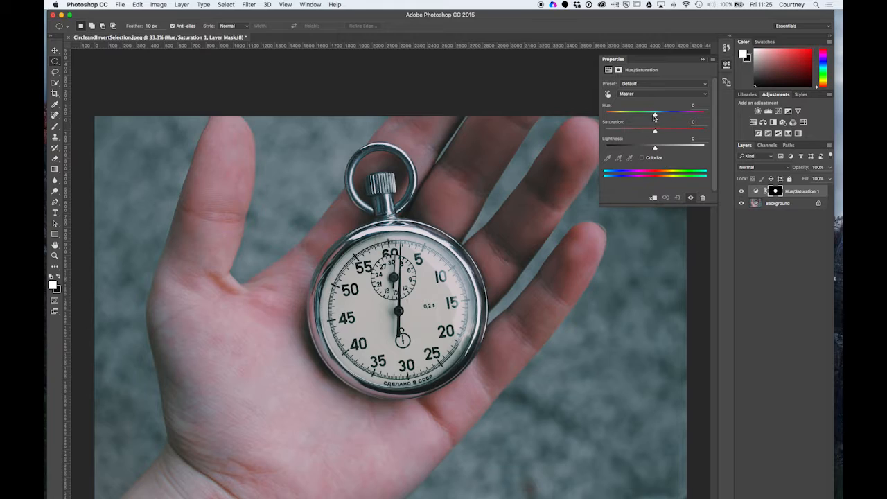
drag(655, 113, 661, 149)
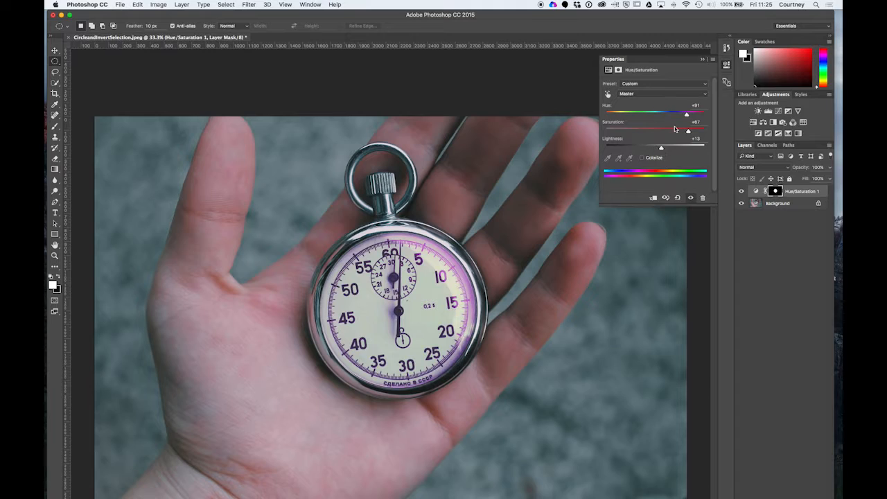
drag(684, 115, 701, 135)
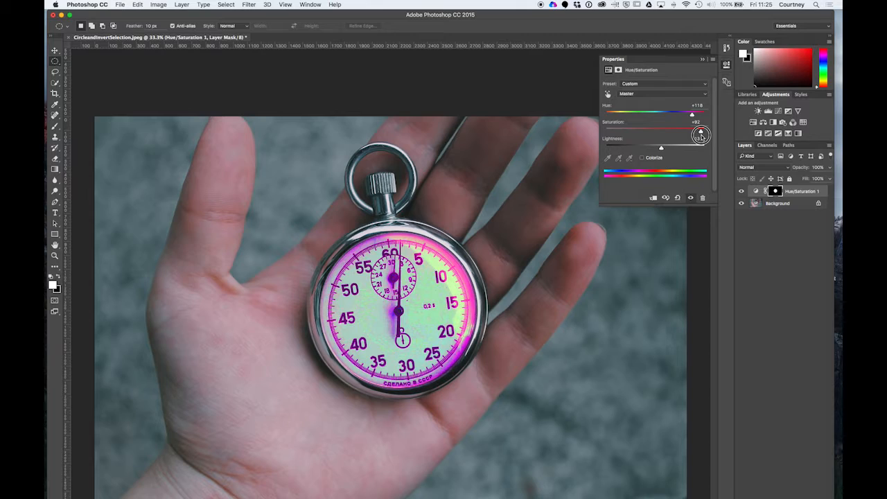
drag(700, 135, 685, 137)
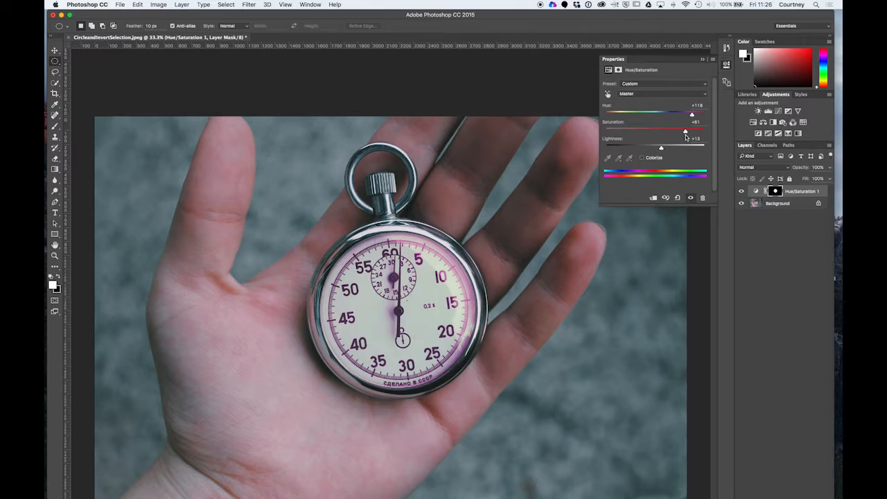
Step: Try turning the surroundings of the stopwatch face monochrome by inverting the Hue/Saturation mask selection and adding a Black & White adjustment layer
super+click(775, 191)
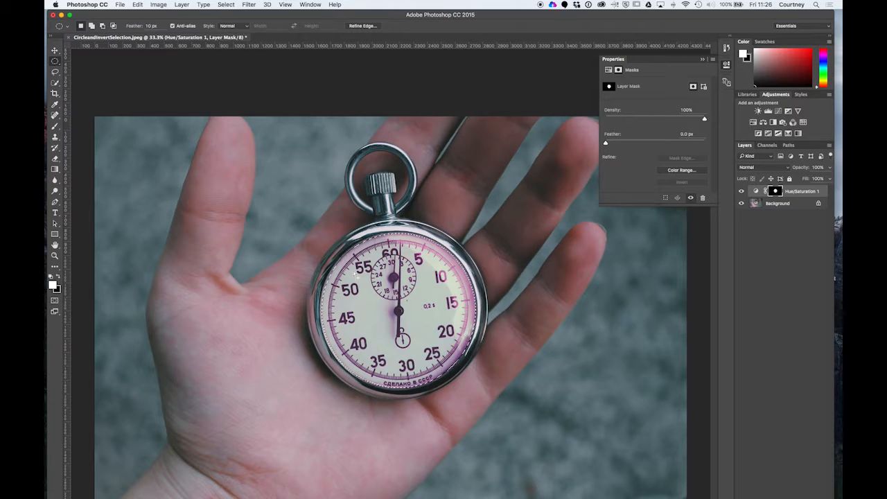
click(226, 5)
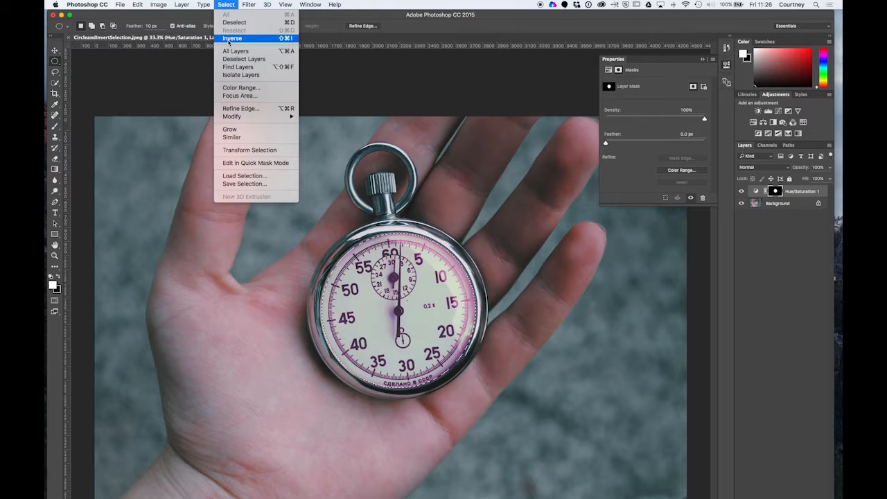
click(230, 38)
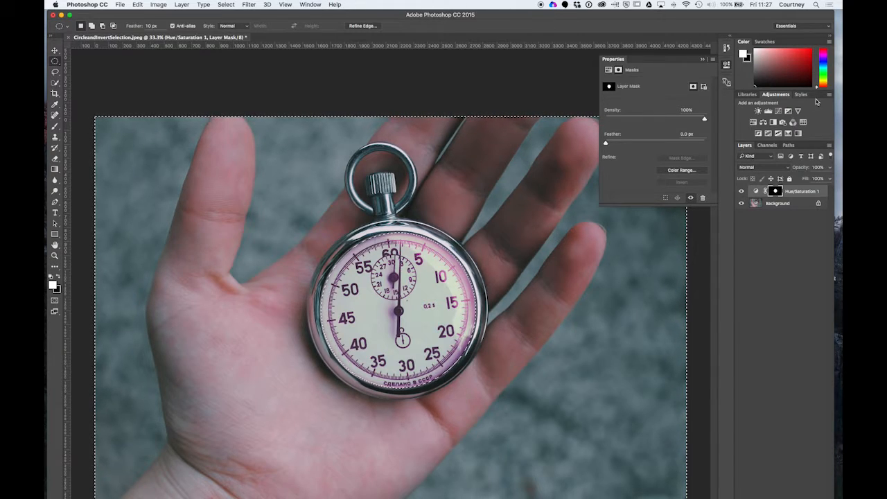
click(774, 123)
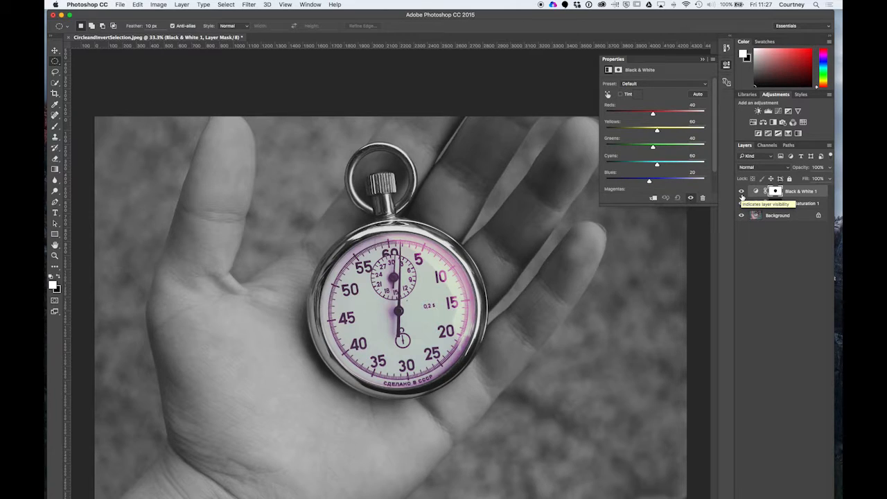
Step: Revert the document's history to the Modify Hue/Saturation Layer state, undoing the Black & White layer and the inverted selection
click(309, 5)
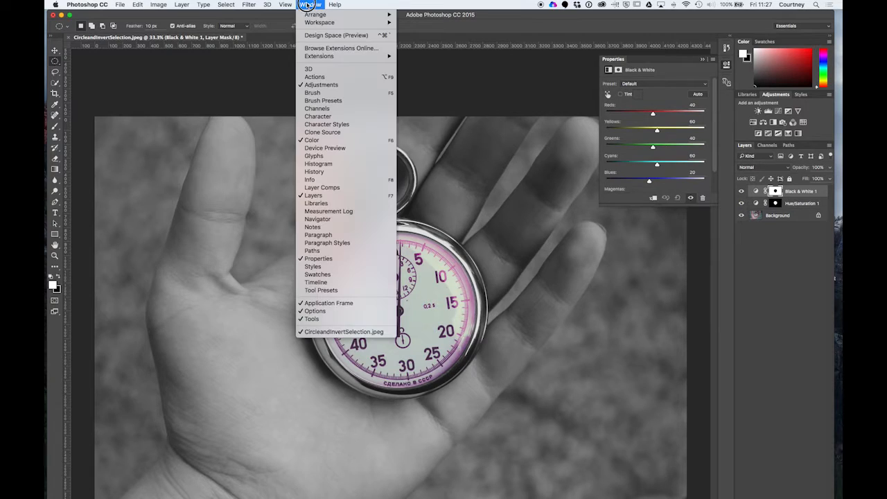
click(315, 172)
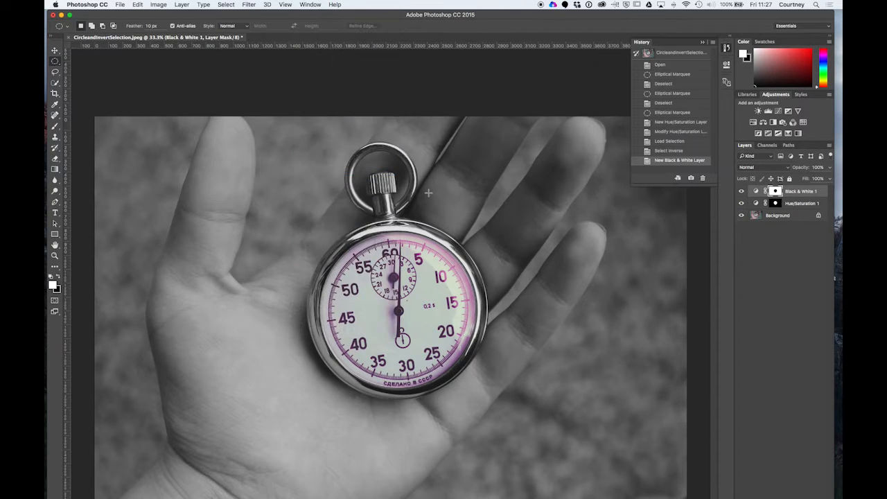
click(678, 112)
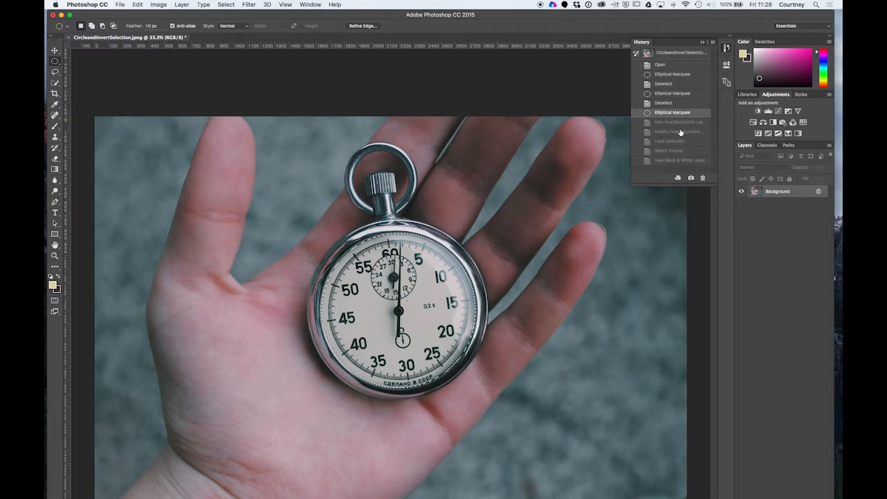
click(680, 131)
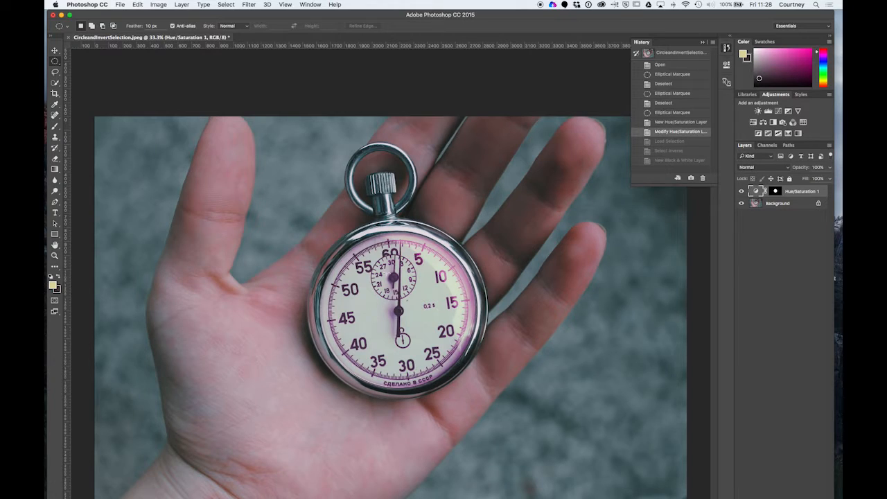
Step: Load the Hue/Saturation mask as a selection, invert it, and apply a Black & White adjustment layer, checking the image with and without it
super+click(774, 192)
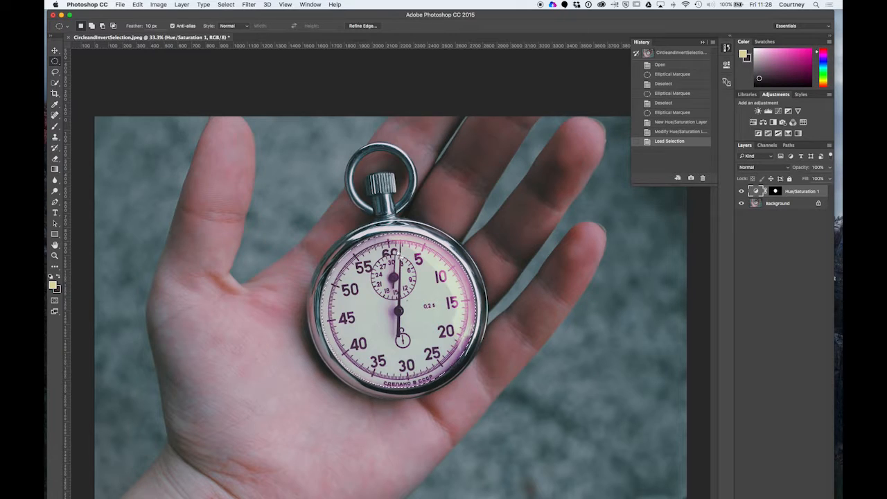
click(226, 5)
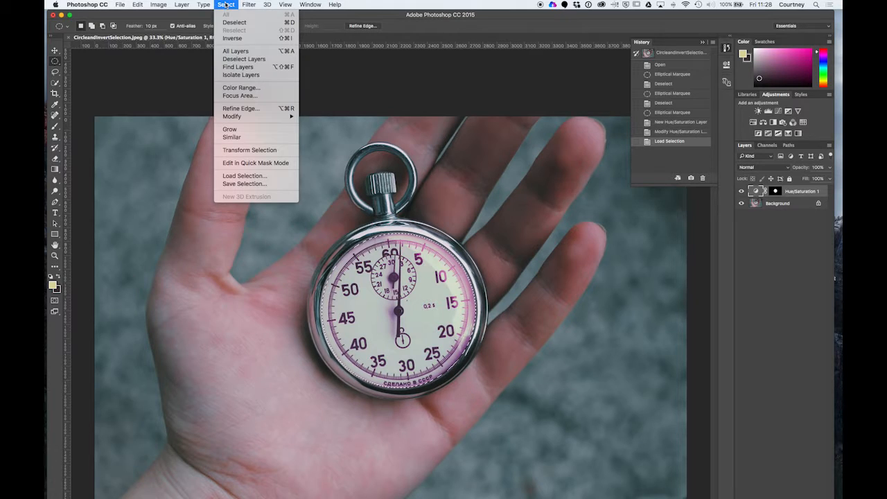
click(239, 41)
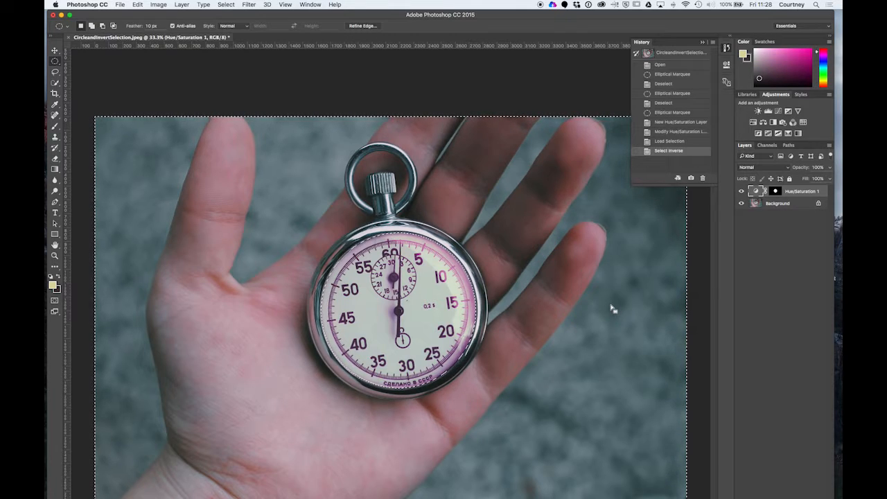
click(774, 122)
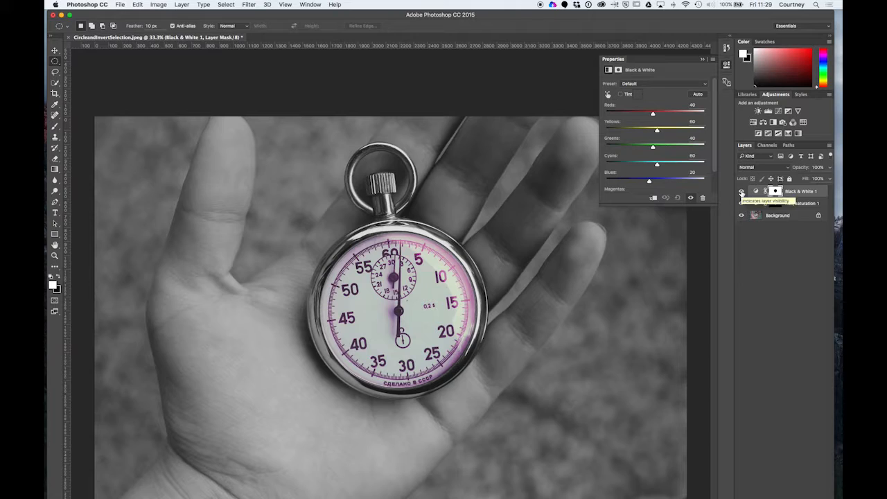
click(741, 193)
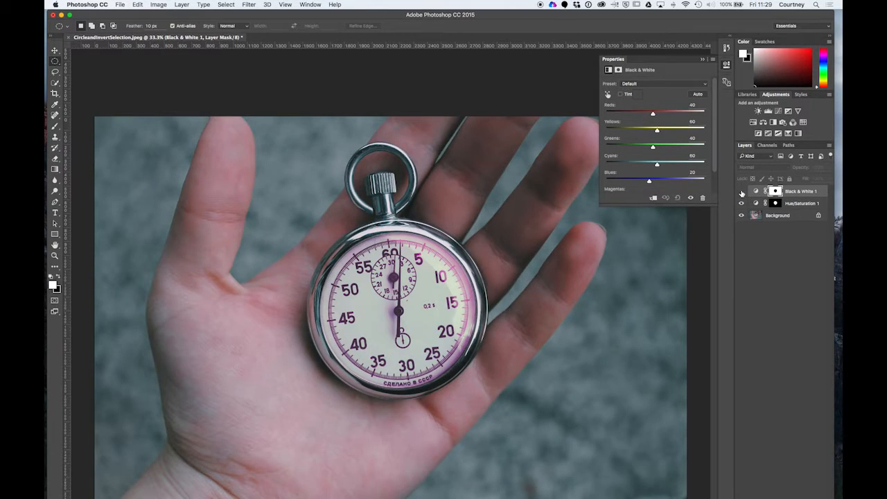
click(741, 193)
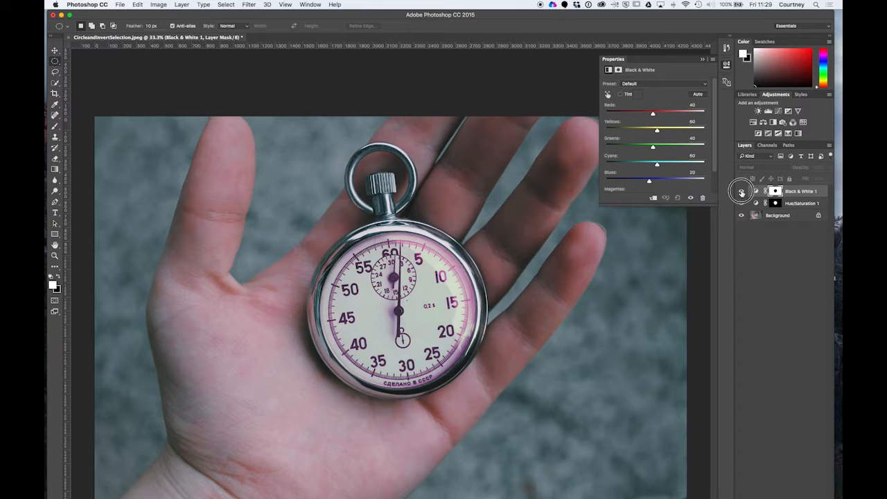
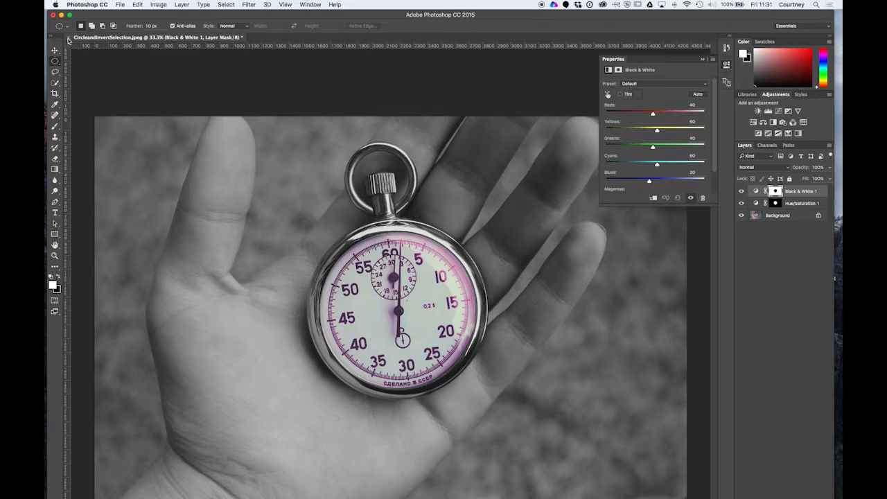
Step: Close CircleandInvertSelection.jpeg without saving and open KimJungUn-LassoTool.jpg from the Image Manipulation folder
click(68, 37)
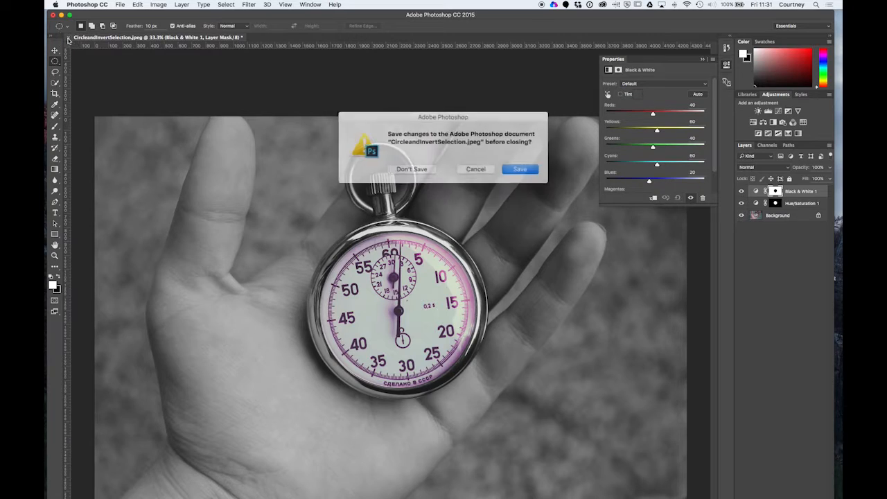
click(416, 166)
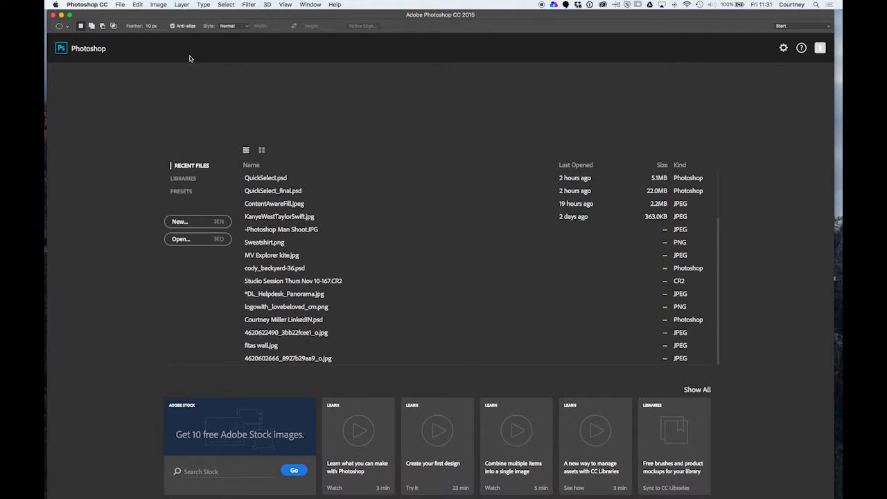
click(119, 5)
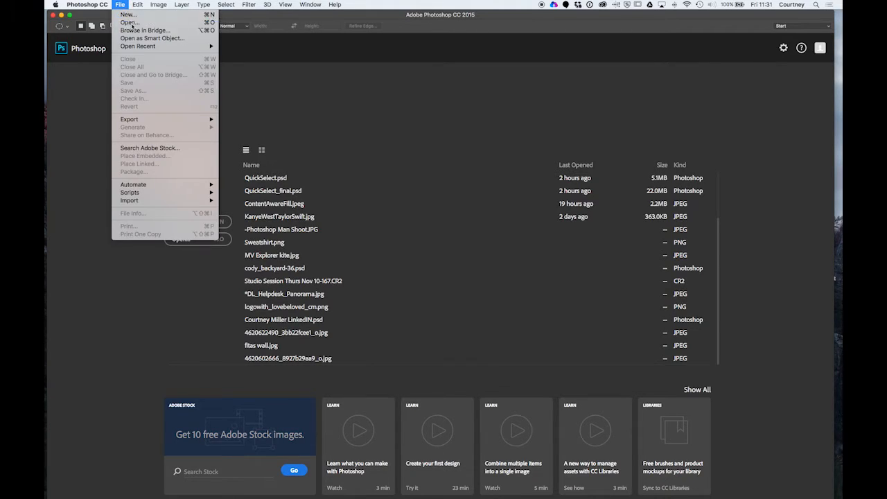
click(130, 22)
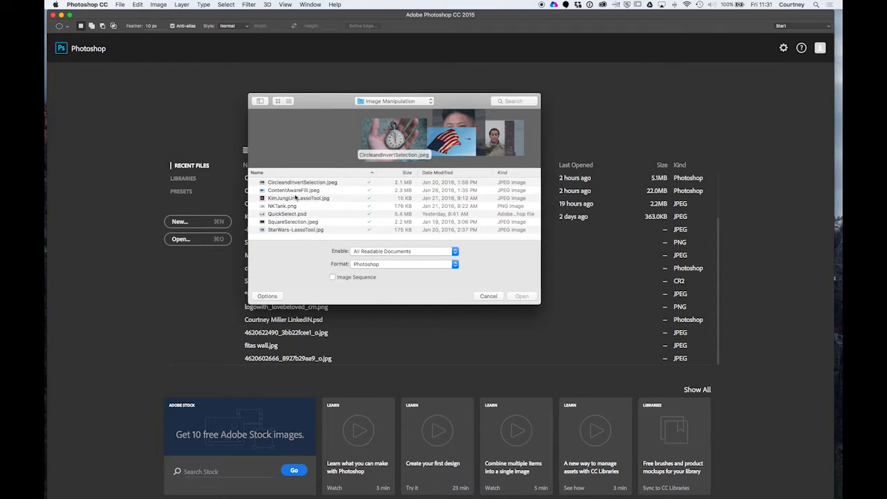
click(301, 198)
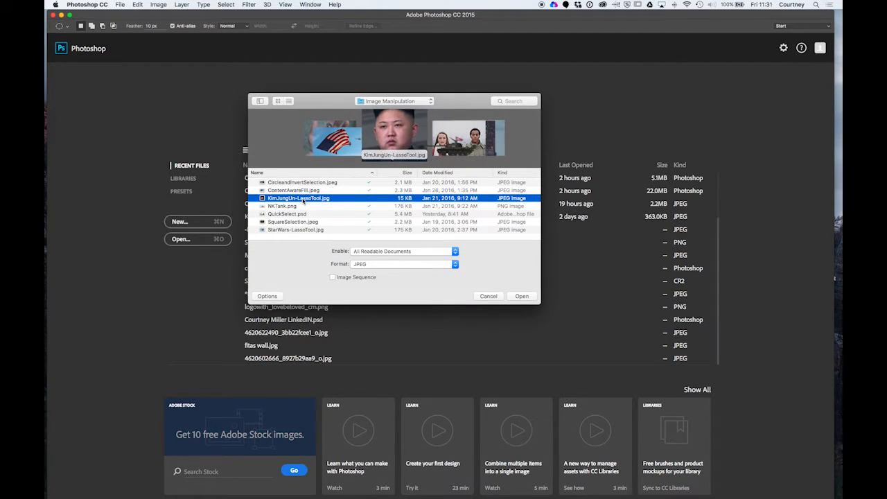
click(525, 297)
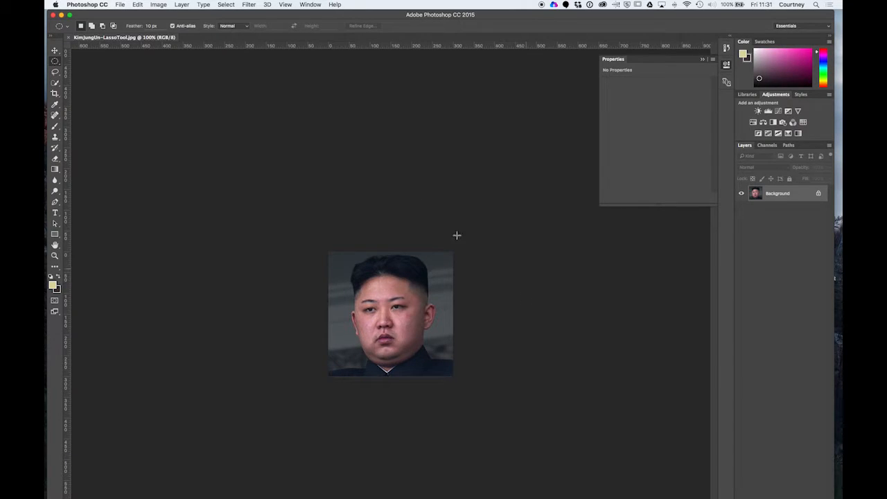
Step: Open StarWars-LassoTool.jpg from the Image Manipulation folder as a second document
click(121, 5)
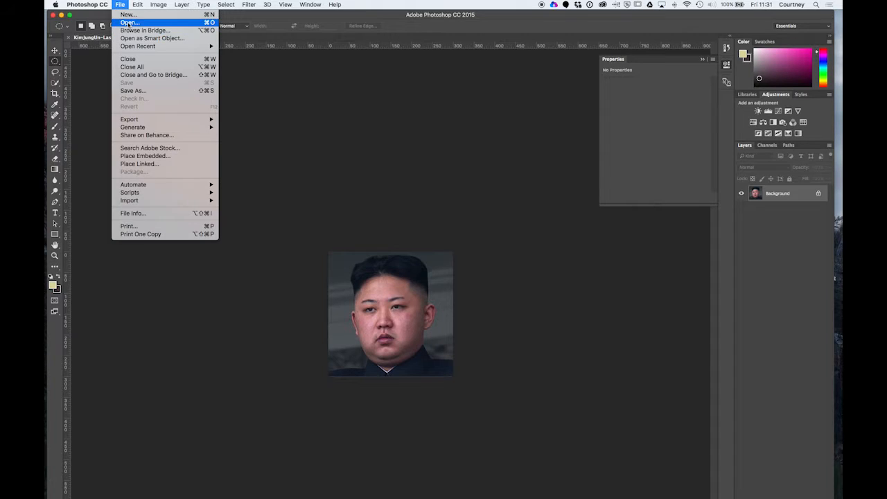
click(128, 23)
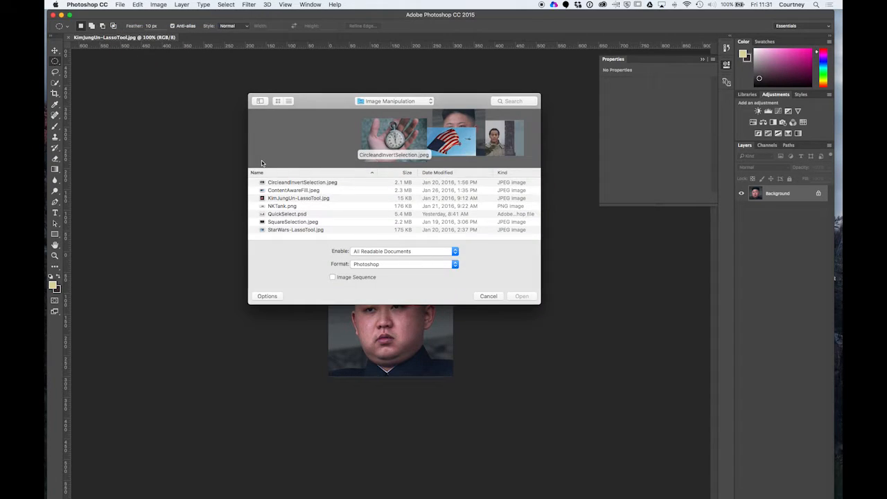
click(296, 230)
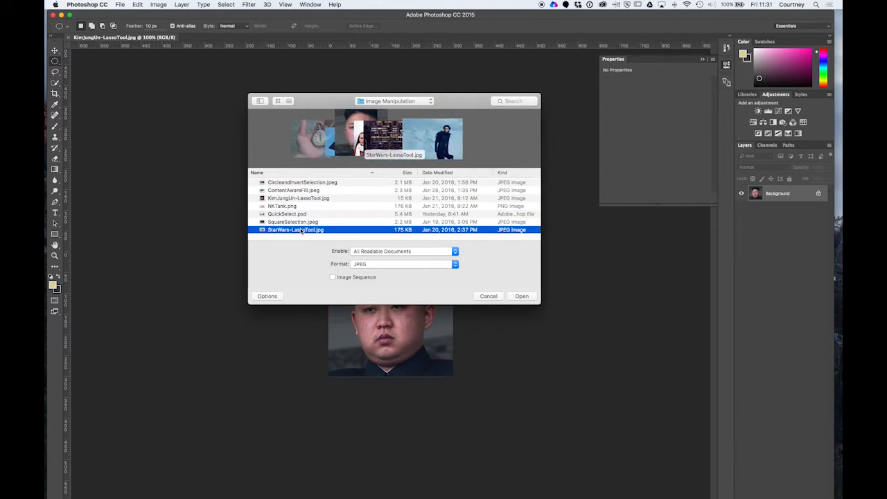
click(522, 297)
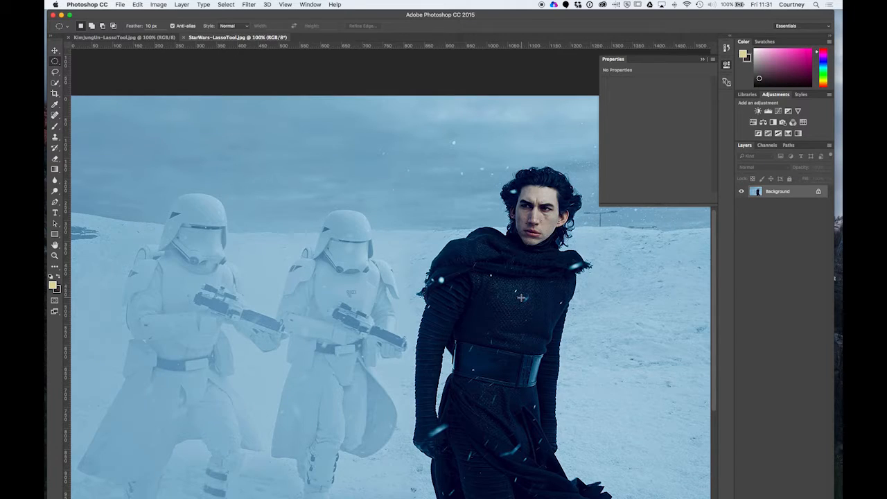
Step: Compare the two open images, the portrait and the Star Wars snow scene, collapsing the Properties panel to clear the view
click(140, 38)
click(211, 39)
click(142, 38)
click(221, 37)
click(701, 59)
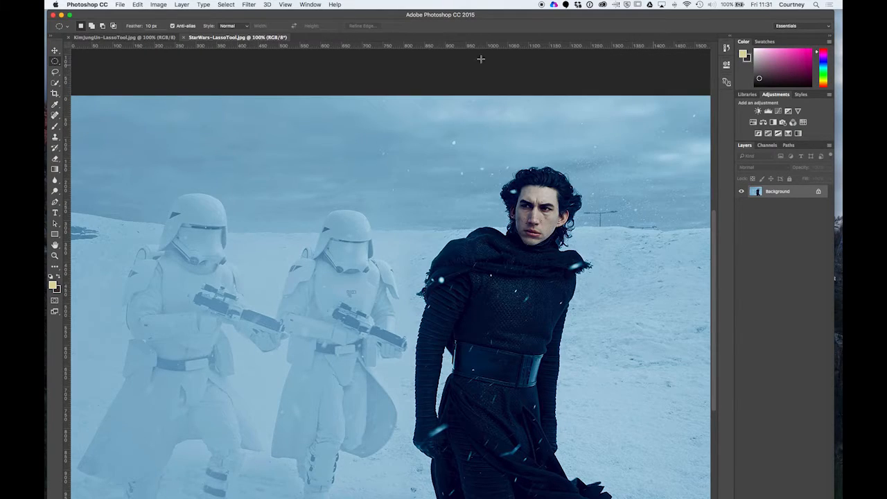
click(125, 38)
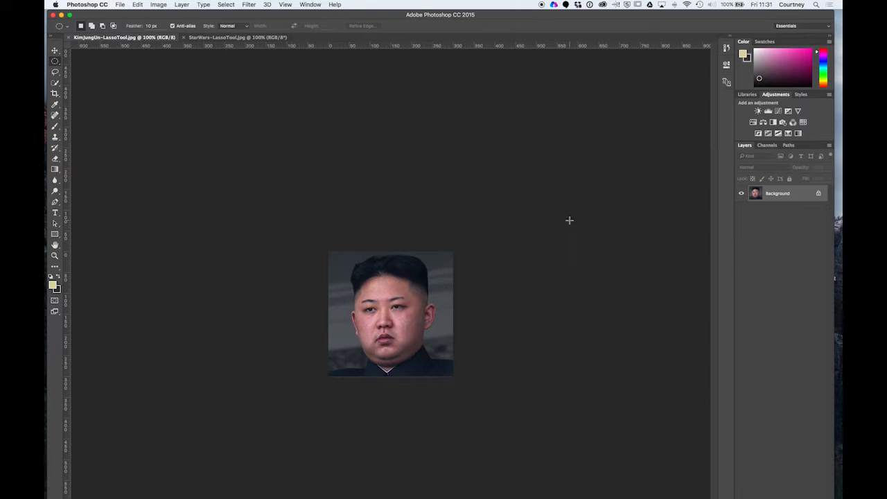
click(238, 37)
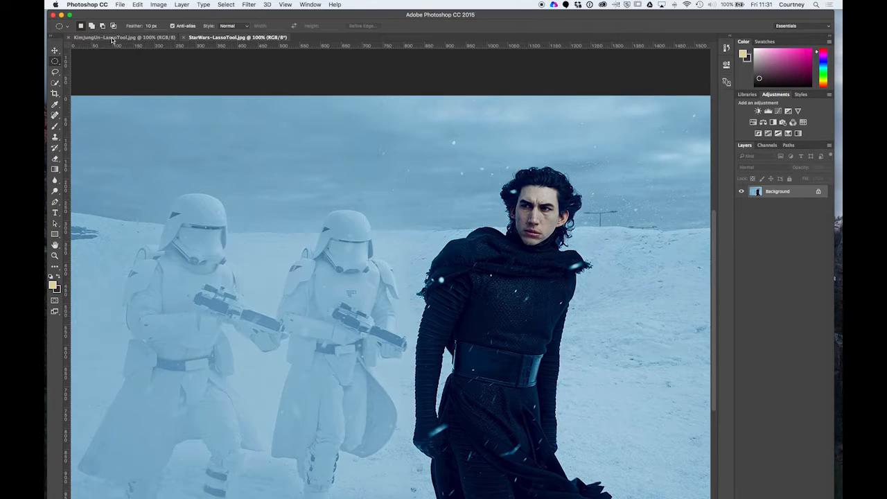
Step: Select the face with both ears, from the hairline down to the chin, using the freehand Lasso tool in KimJungUn-LassoTool.jpg
click(112, 38)
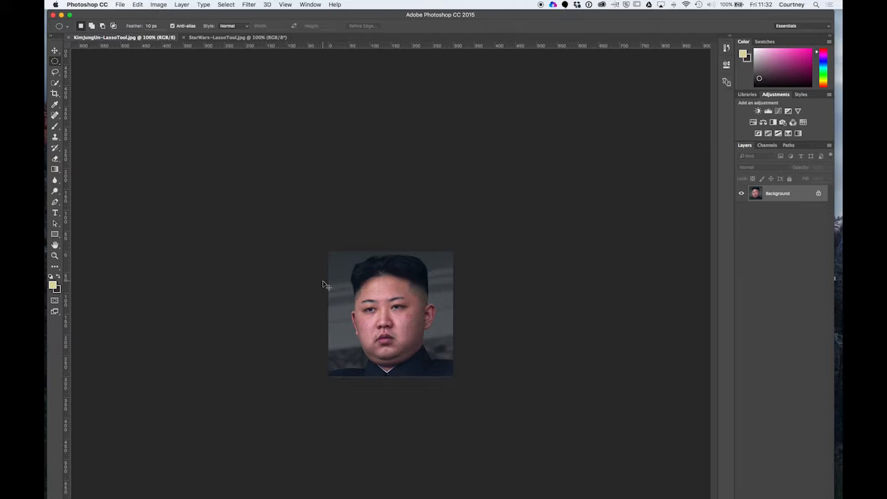
key(super+plus)
key(super+plus)
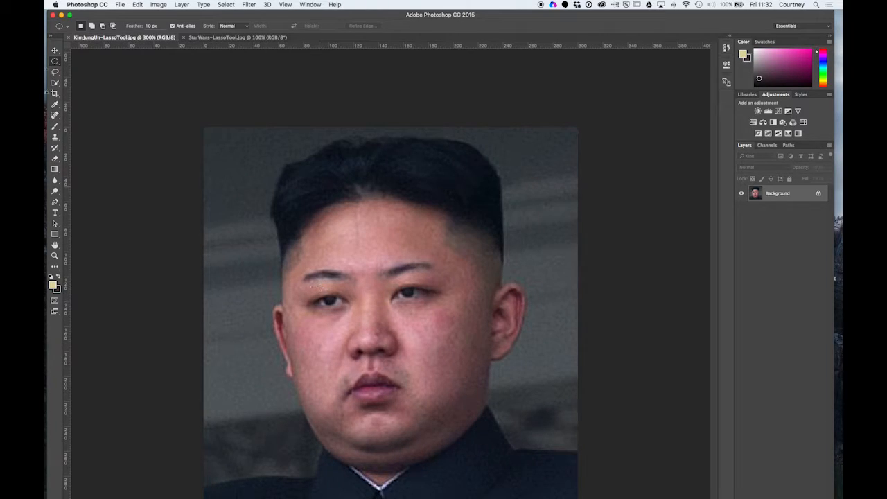
click(60, 77)
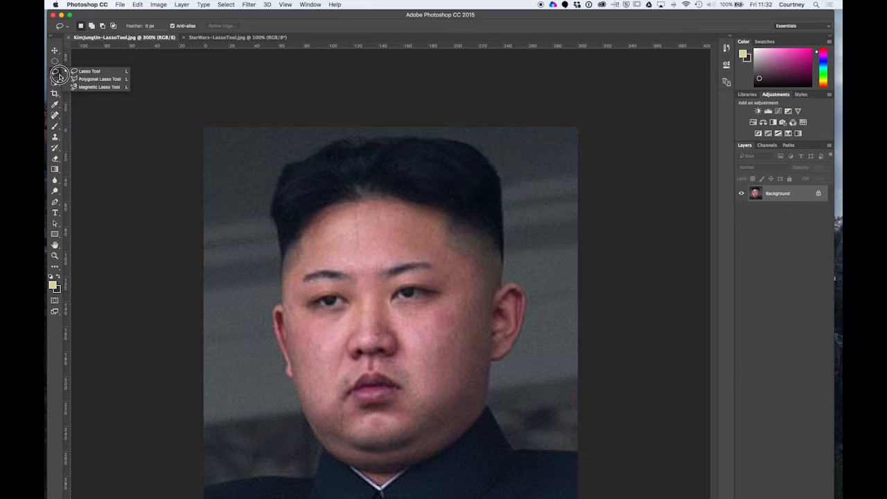
mouse_move(59, 75)
mouse_down()
mouse_move(80, 87)
mouse_move(57, 72)
mouse_move(78, 72)
mouse_up()
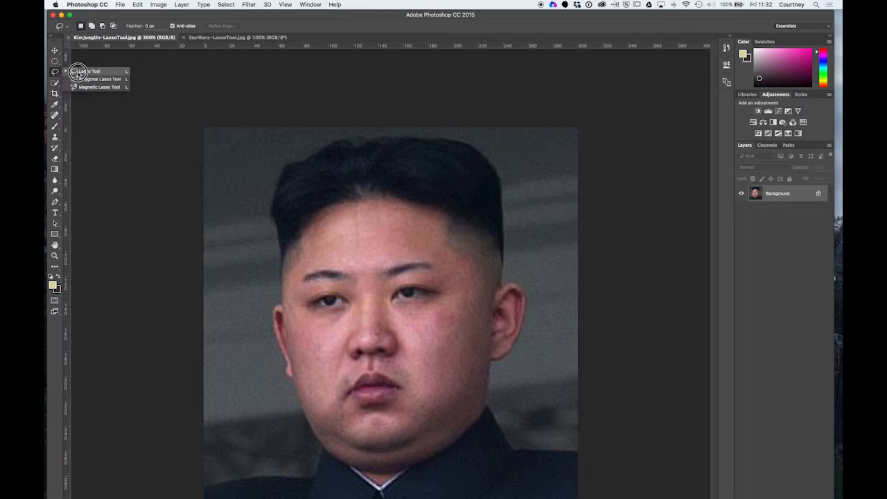
drag(78, 73, 78, 73)
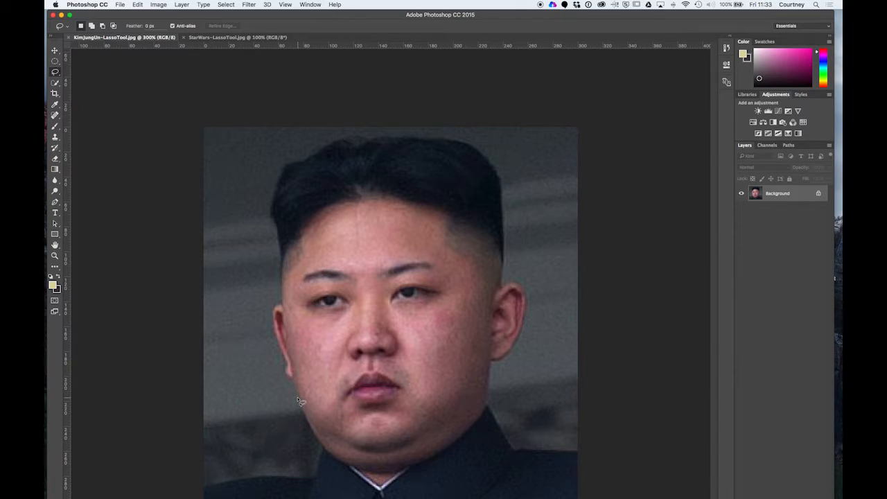
mouse_move(298, 399)
mouse_down()
mouse_move(283, 370)
mouse_move(271, 306)
mouse_move(282, 306)
mouse_move(282, 256)
mouse_move(332, 206)
mouse_move(399, 199)
mouse_move(446, 215)
mouse_move(494, 239)
mouse_move(503, 286)
mouse_move(519, 281)
mouse_move(525, 290)
mouse_move(524, 331)
mouse_move(490, 368)
mouse_move(484, 413)
mouse_move(424, 462)
mouse_move(347, 469)
mouse_move(313, 434)
mouse_move(292, 382)
mouse_up()
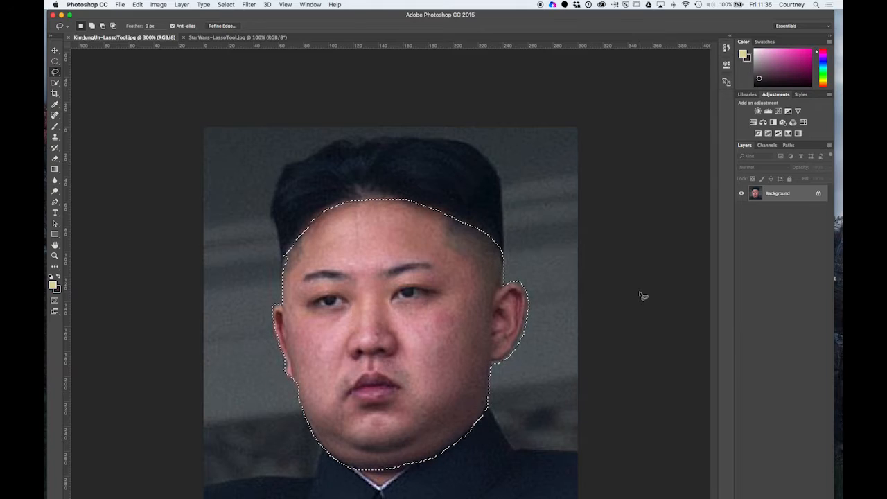
Step: Open Refine Edge for the face selection and preview the cutout on white, ending with the On Layers view
click(219, 28)
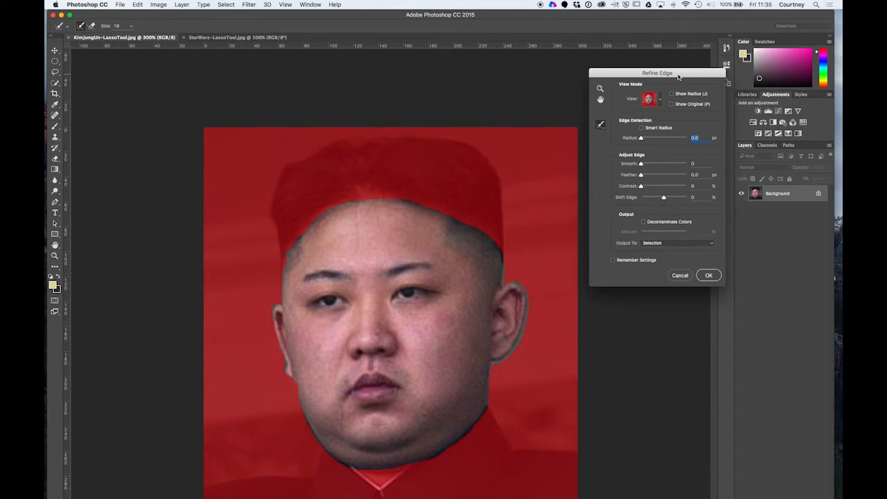
drag(678, 76, 702, 62)
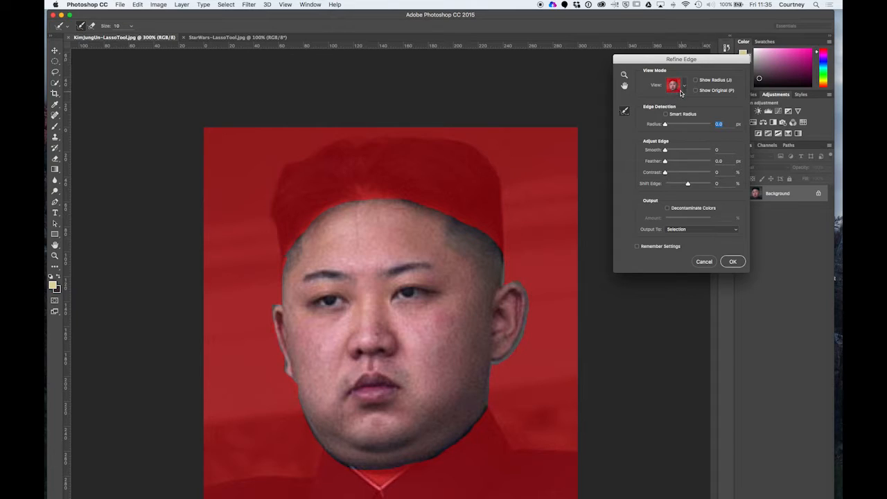
click(685, 89)
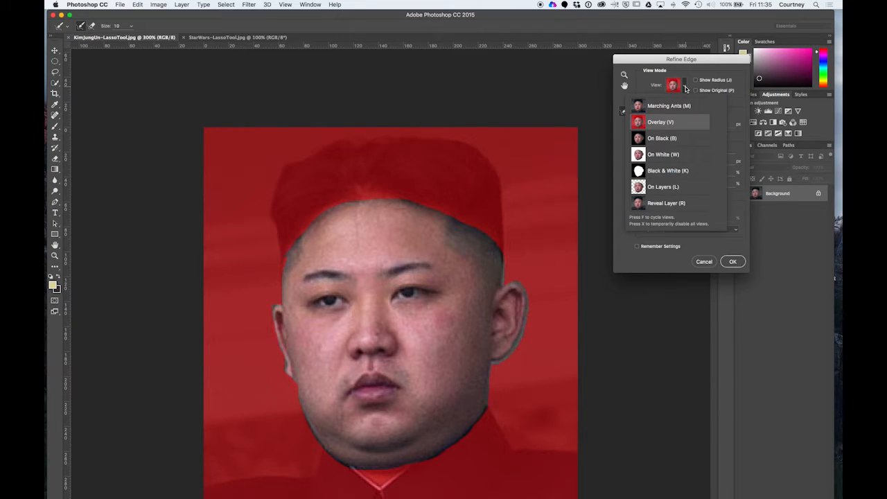
click(674, 155)
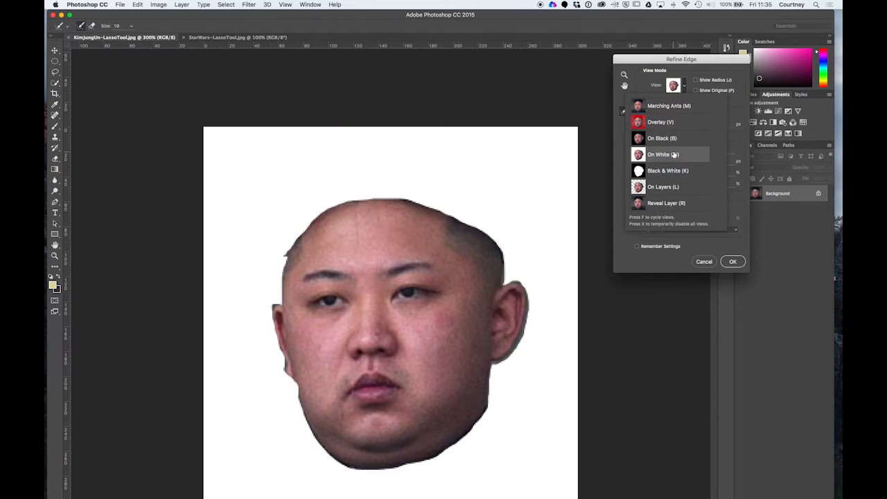
click(685, 88)
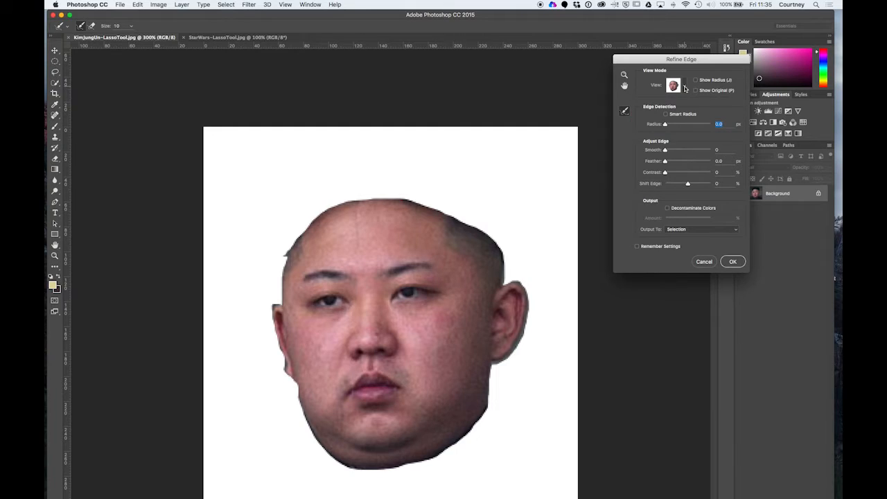
click(685, 89)
click(666, 187)
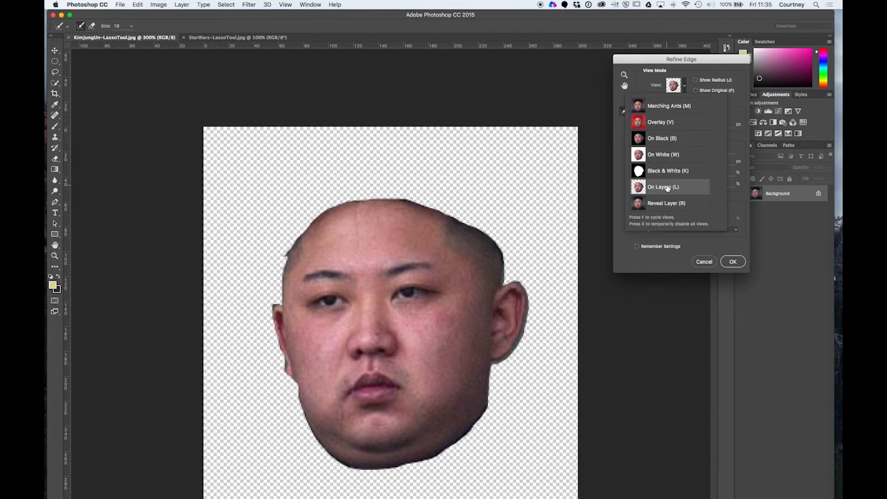
click(661, 122)
click(733, 242)
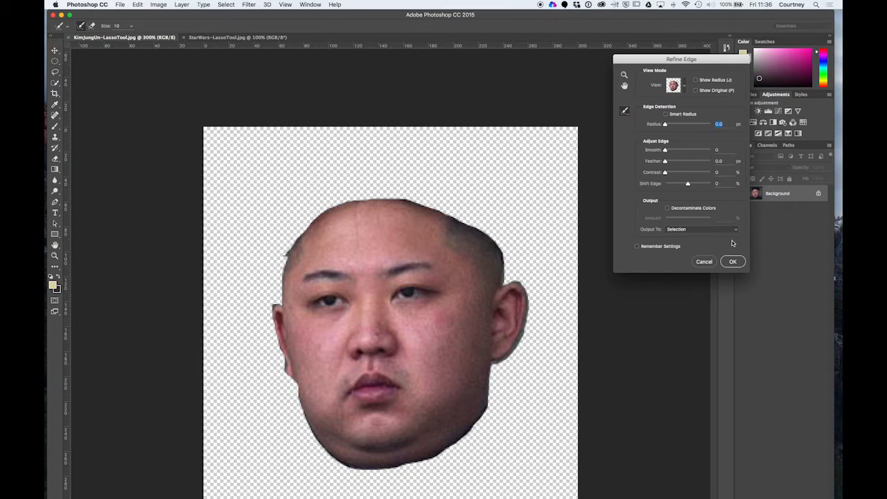
Step: Enable Smart Radius and brush over the jagged selection edge at the temple above the smaller ear with the refine brush
click(666, 114)
click(665, 114)
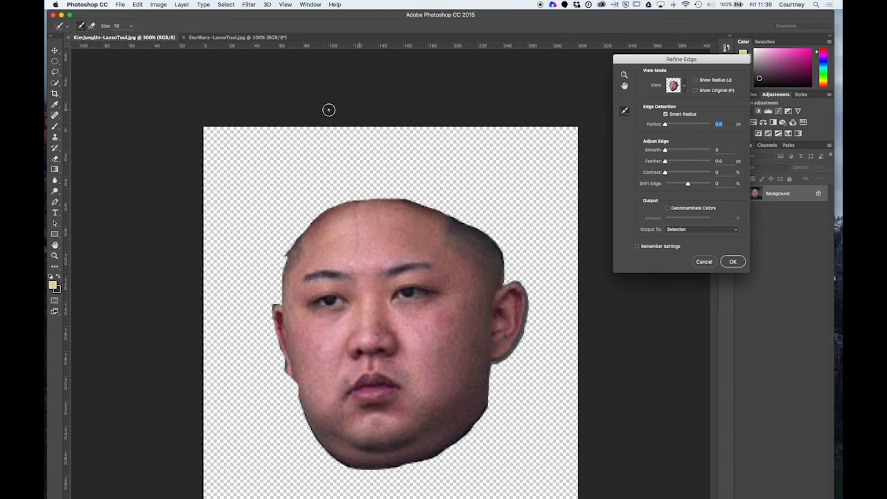
click(131, 29)
click(130, 30)
click(132, 32)
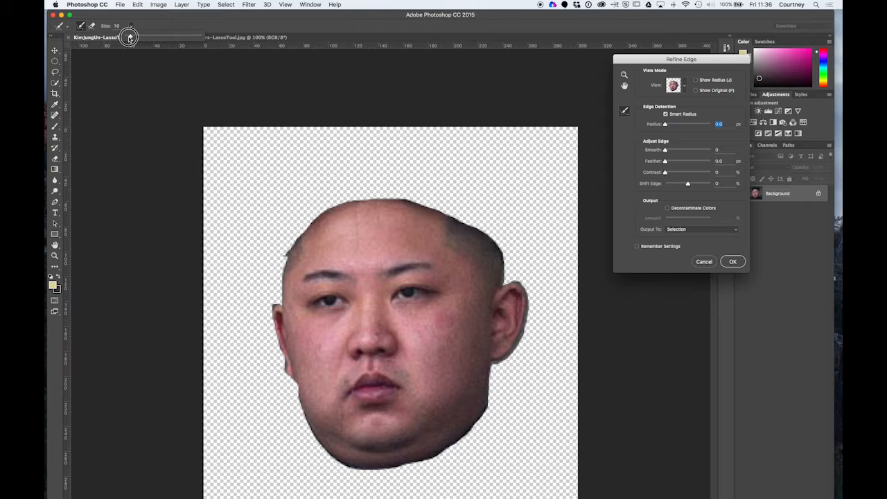
click(131, 31)
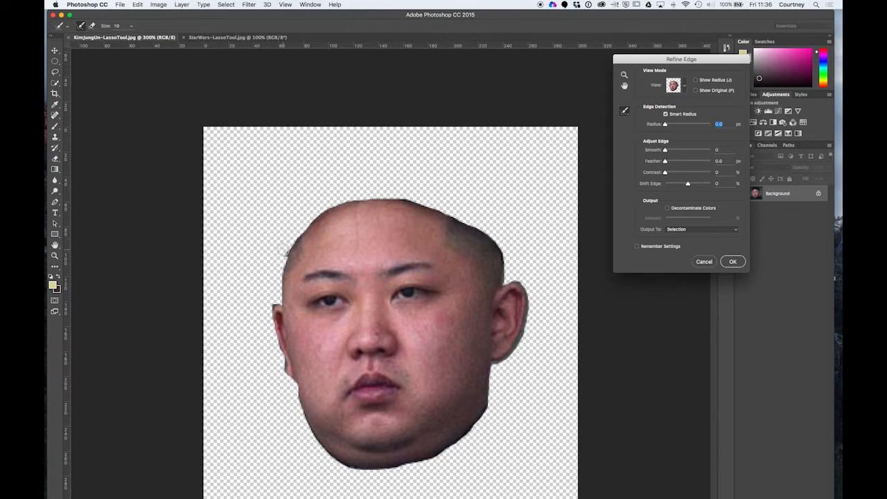
drag(285, 249, 283, 253)
click(130, 28)
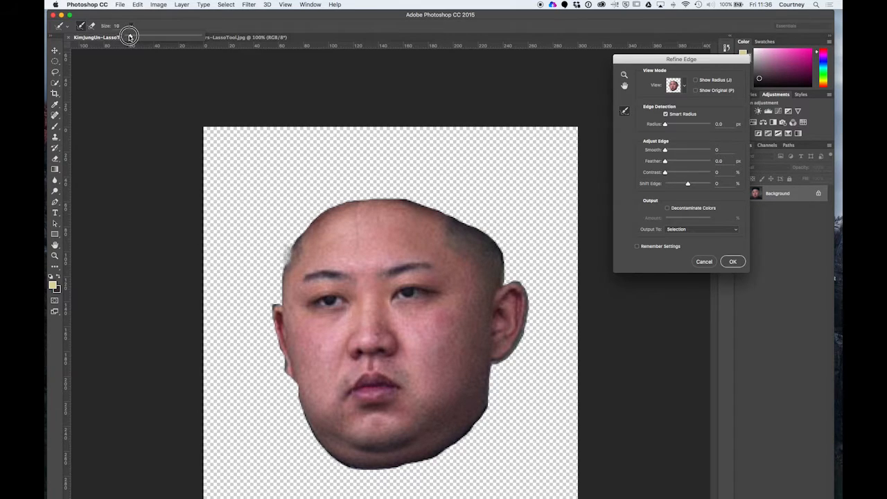
click(129, 35)
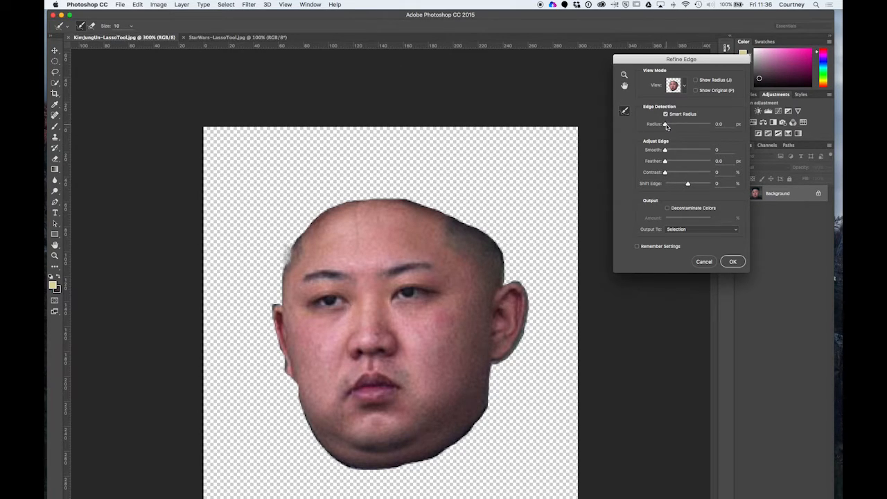
Step: Keep the edge radius at 0, set the refine brush size to 6, and compare the edge with Smart Radius off and on
mouse_move(666, 125)
mouse_down()
mouse_move(680, 126)
mouse_move(659, 125)
mouse_up()
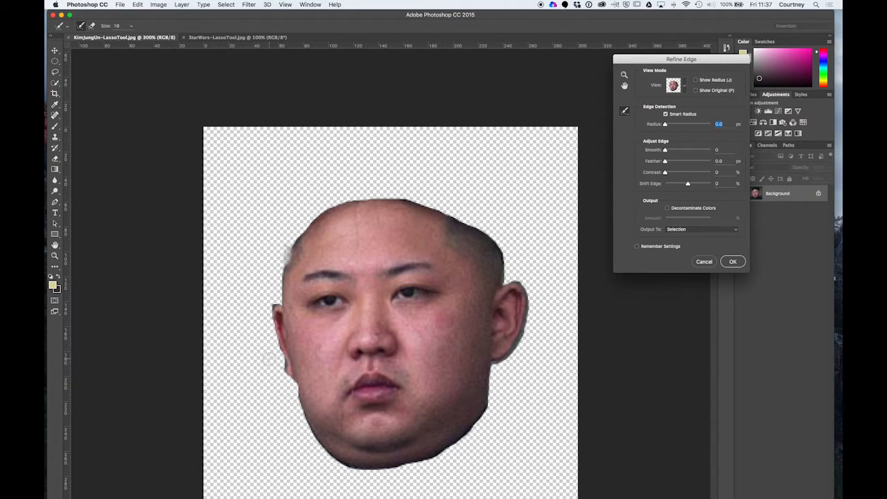
click(132, 26)
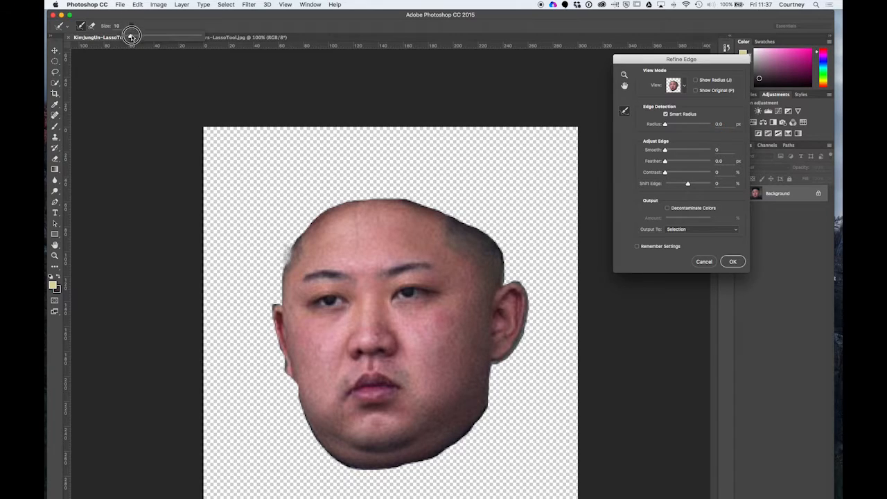
drag(130, 36, 127, 37)
key(Return)
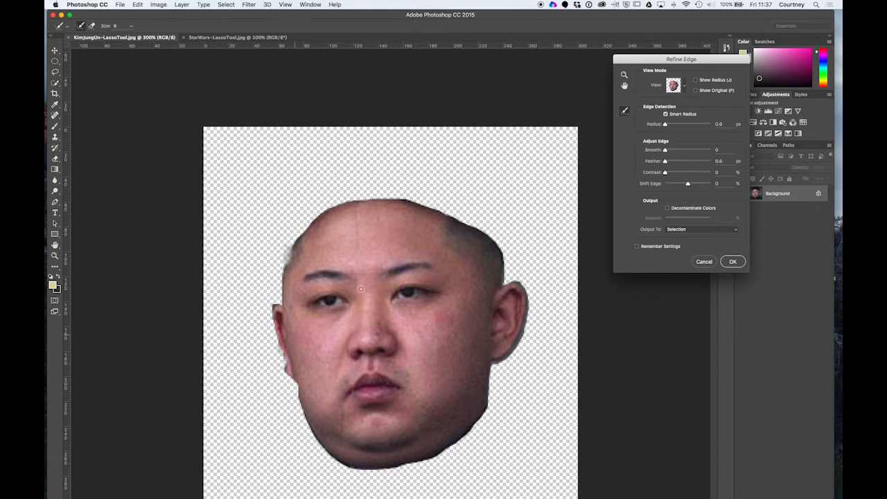
click(684, 88)
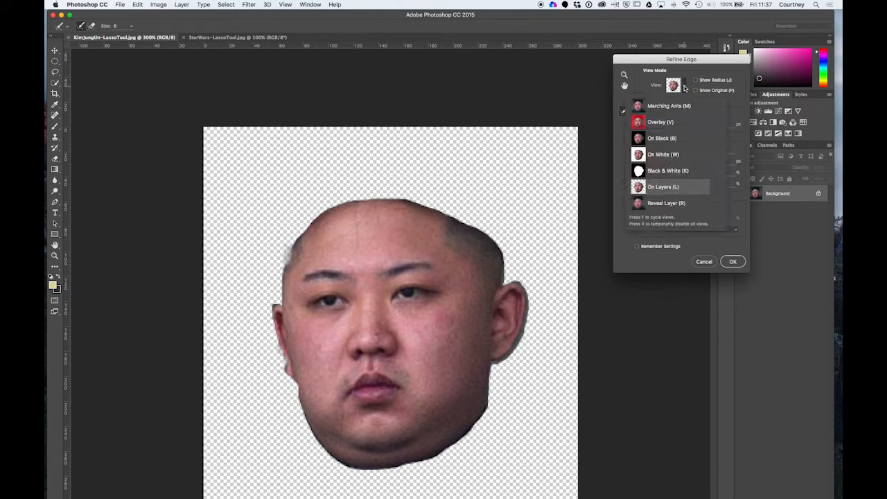
click(685, 88)
click(666, 114)
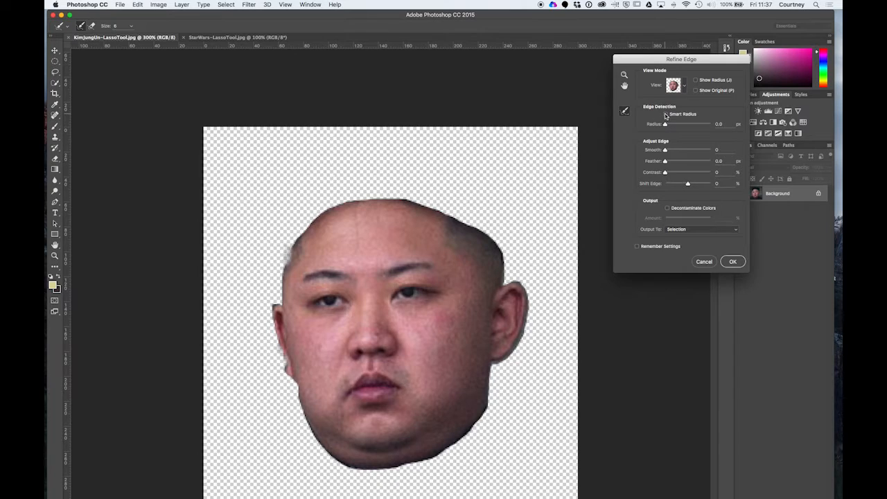
click(665, 114)
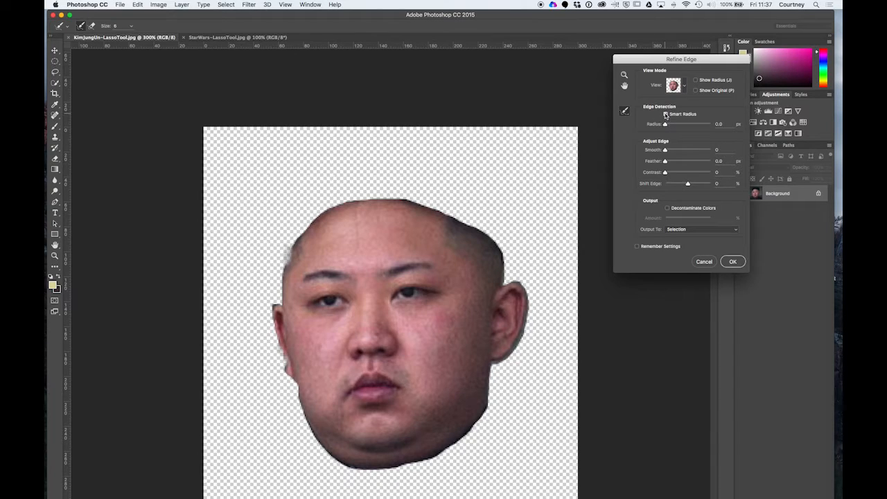
Step: Slightly increase the Smooth amount for the face's edge, check it in the On Layers view, and apply the refinement
click(670, 151)
mouse_move(671, 153)
mouse_down()
mouse_move(683, 149)
mouse_move(666, 149)
mouse_move(677, 152)
mouse_move(668, 150)
mouse_move(672, 162)
mouse_move(697, 160)
mouse_move(658, 161)
mouse_move(670, 162)
mouse_move(660, 162)
mouse_move(669, 153)
mouse_up()
click(668, 151)
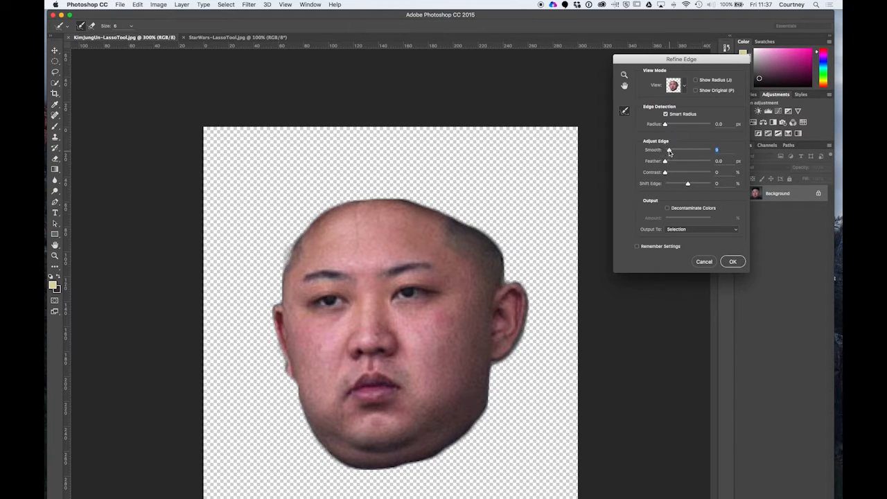
drag(669, 152, 667, 153)
click(686, 86)
click(654, 124)
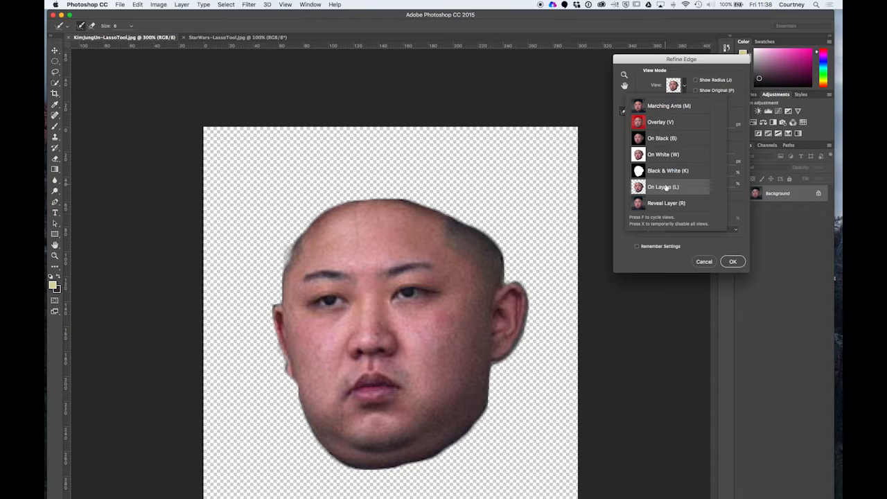
click(733, 262)
click(733, 263)
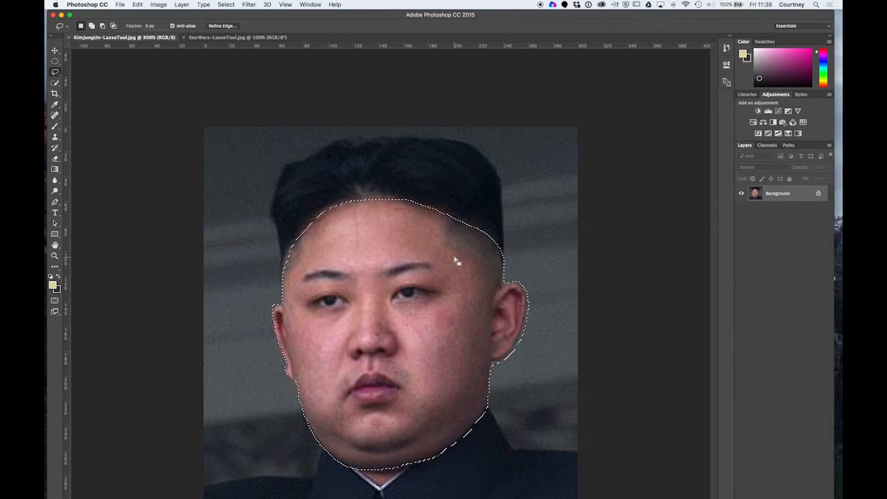
Step: Copy the selected face and paste it into StarWars-LassoTool.jpg as a new layer
click(137, 5)
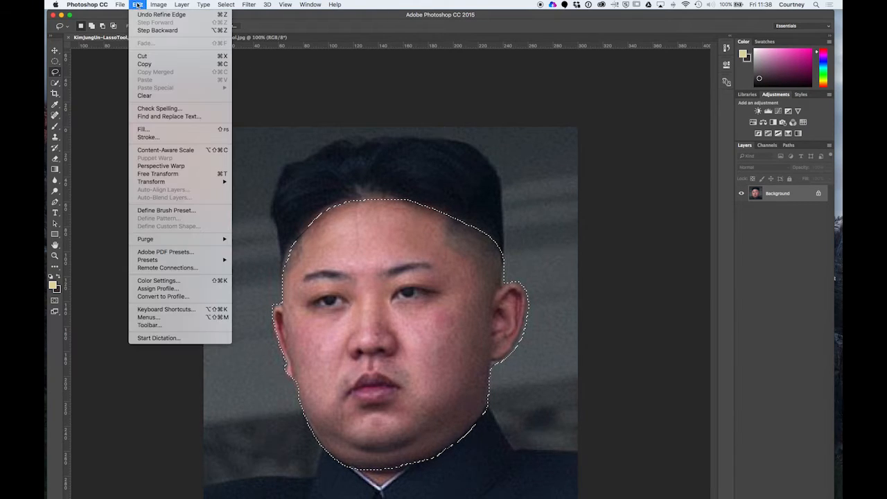
click(153, 64)
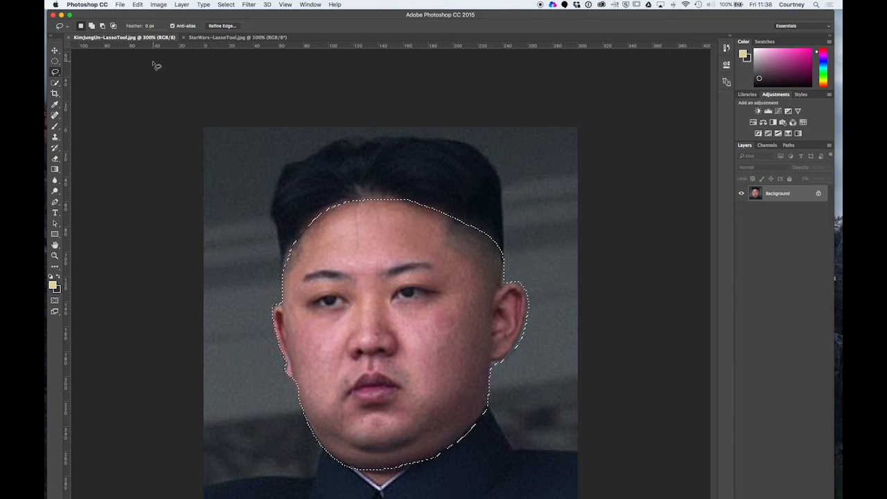
click(247, 38)
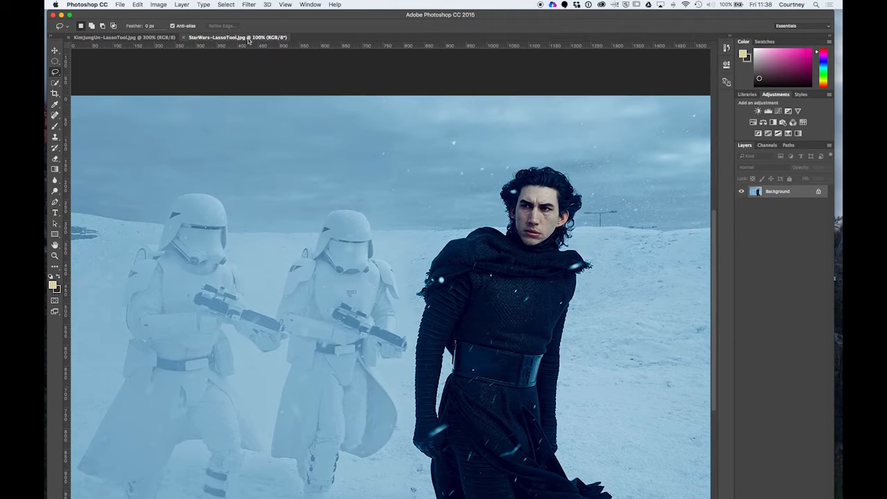
click(142, 7)
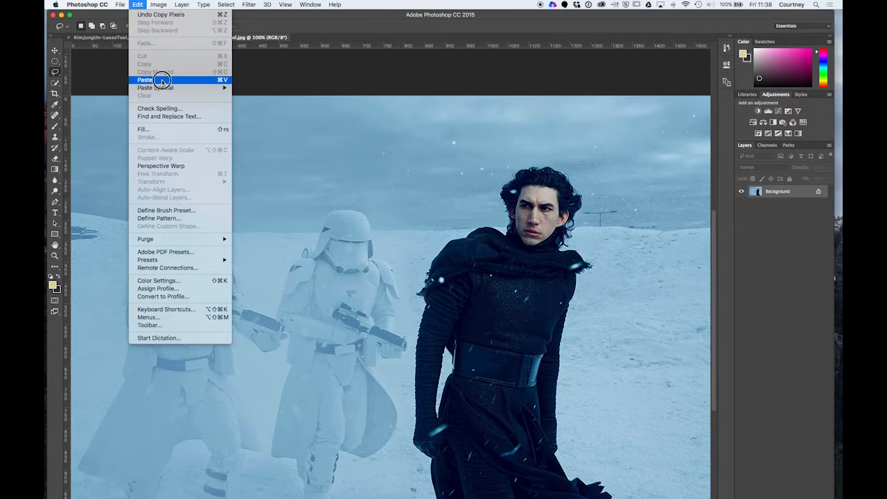
click(162, 79)
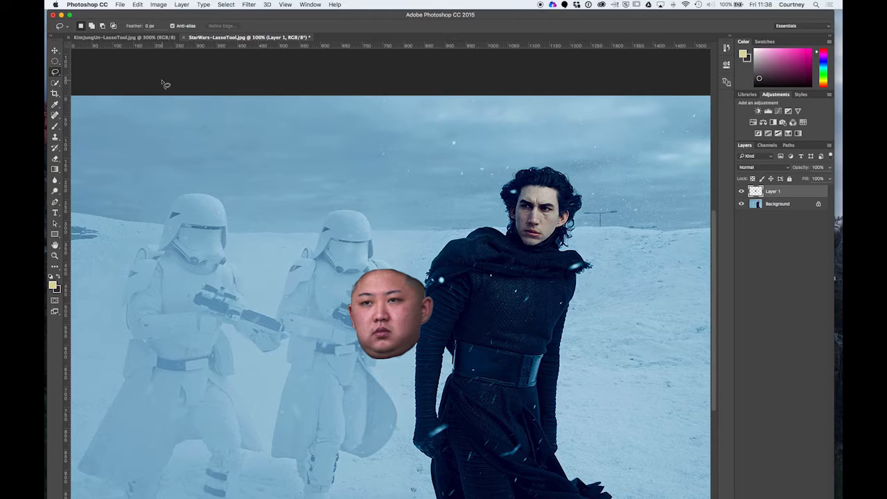
click(146, 38)
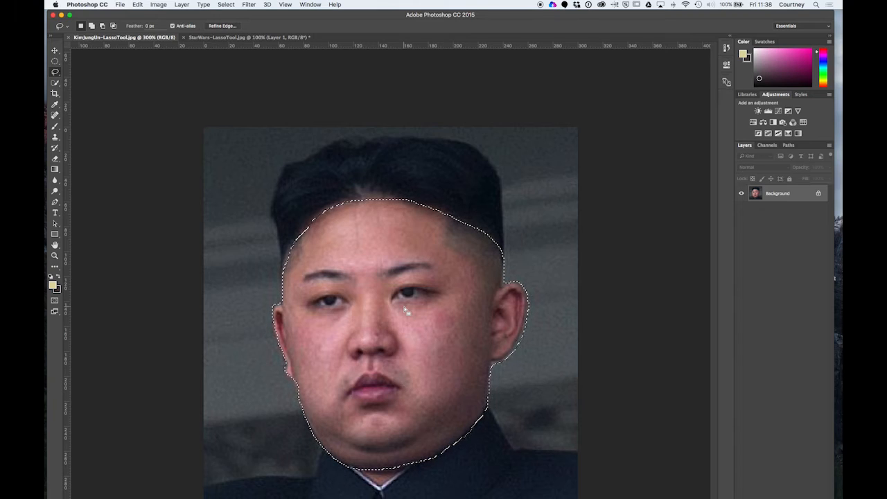
click(137, 5)
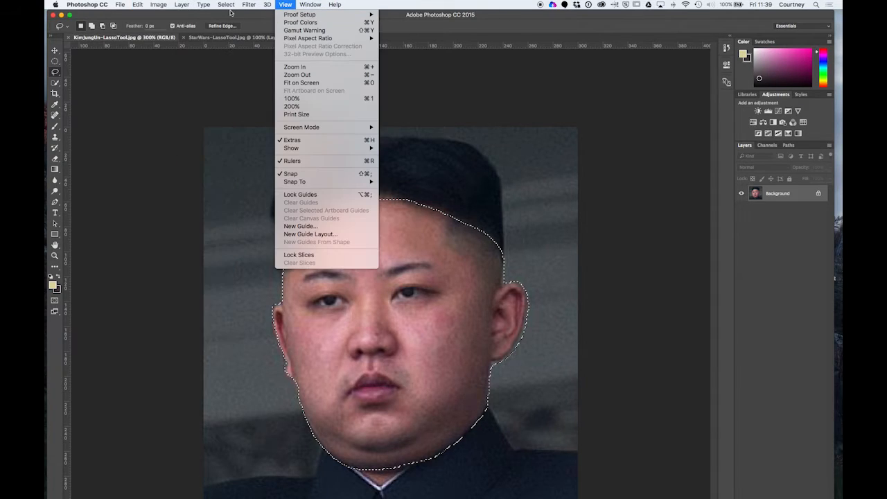
click(230, 15)
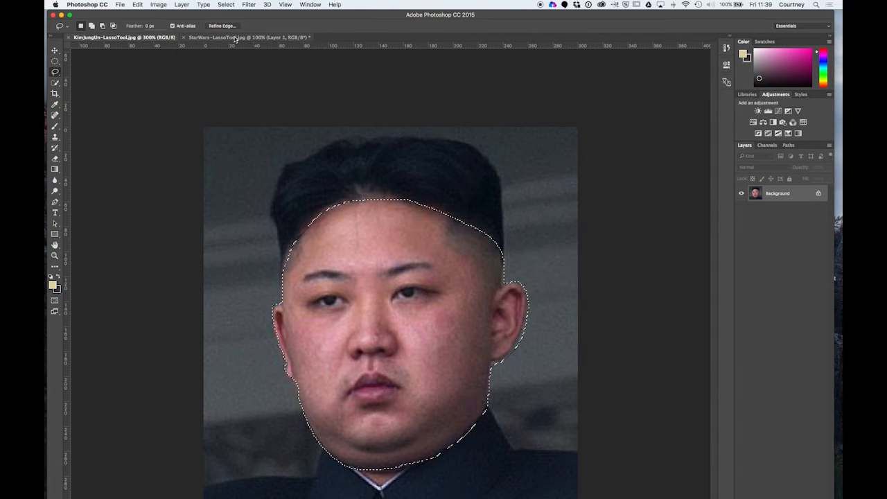
Step: Compare the two open images, copy the selected face from the portrait again, and return to StarWars-LassoTool.jpg
click(236, 37)
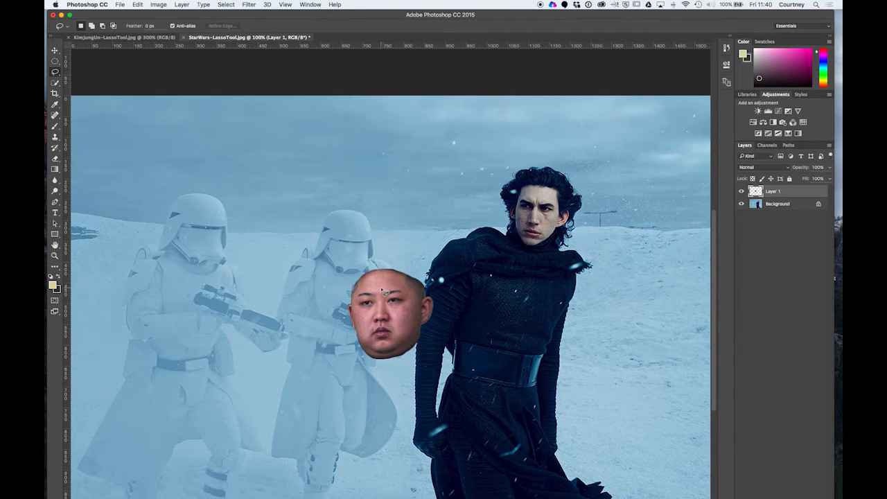
click(140, 38)
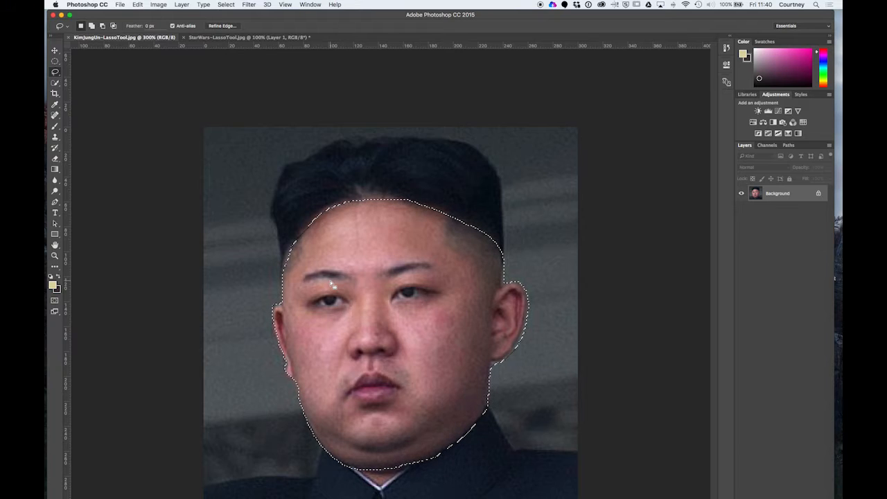
click(136, 5)
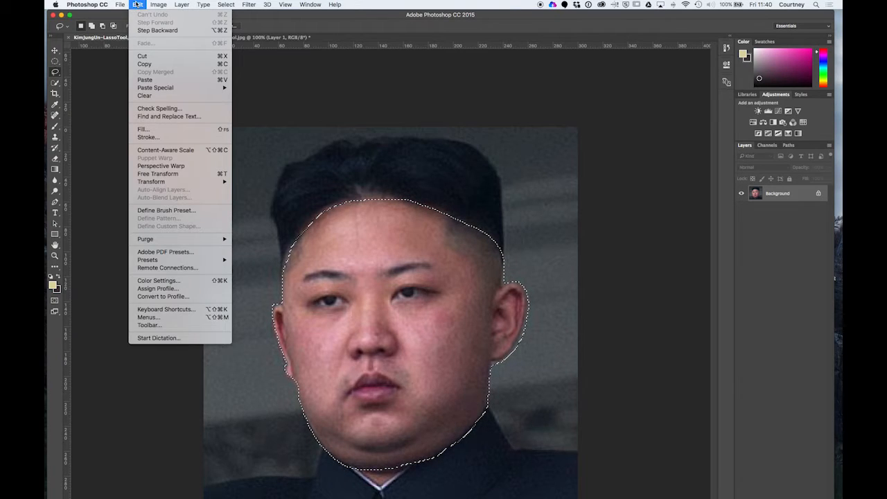
click(156, 61)
click(206, 36)
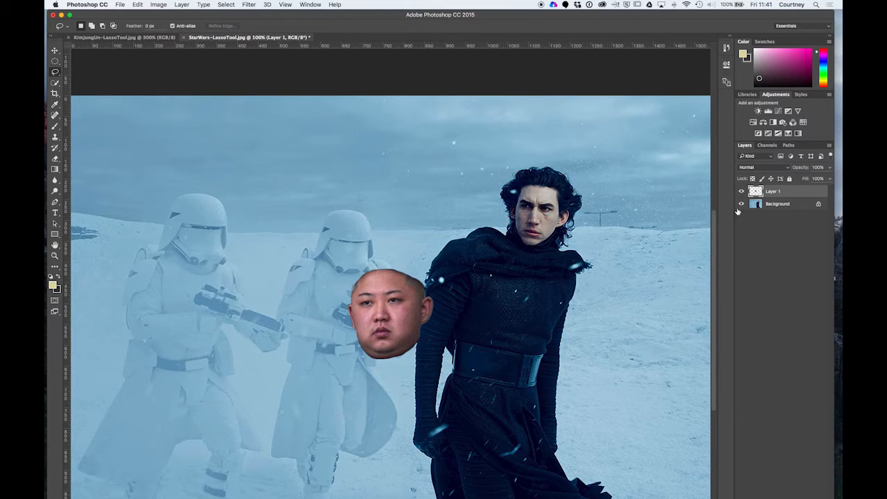
Step: Load Layer 1's outline as a selection and turn on Show Transform Controls for the Move tool
super+click(757, 193)
scroll(147, 68, left, 2)
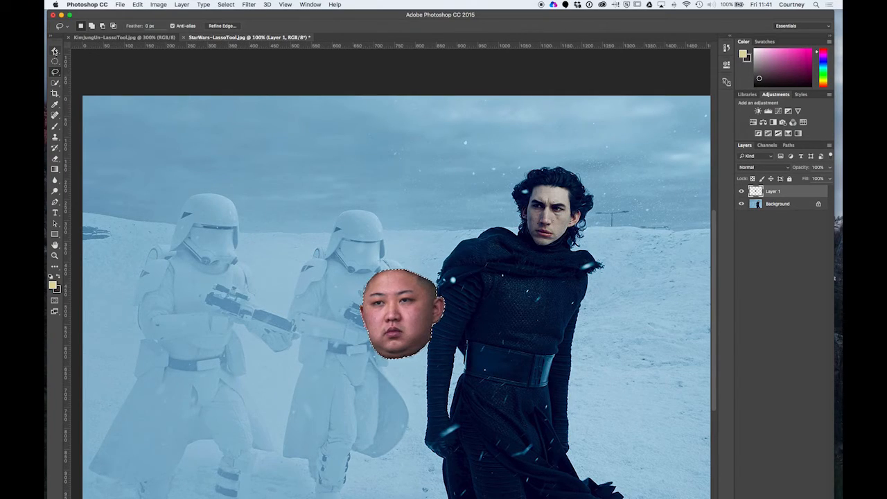
click(54, 50)
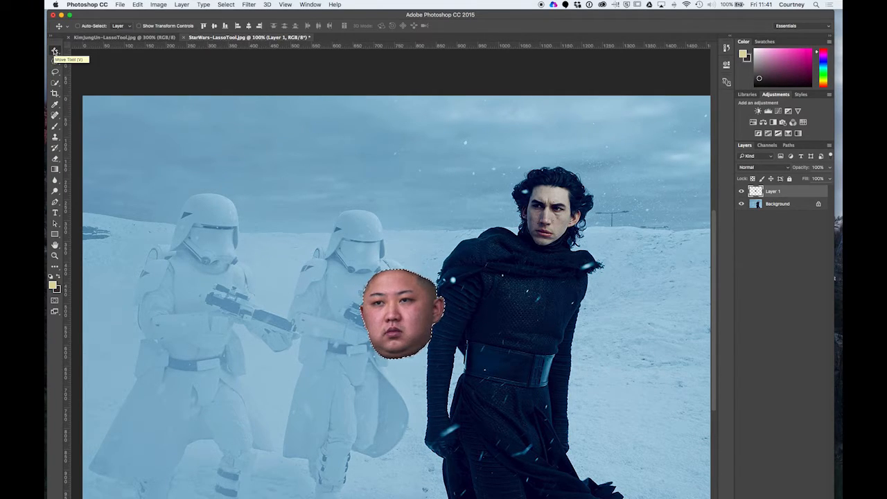
click(138, 26)
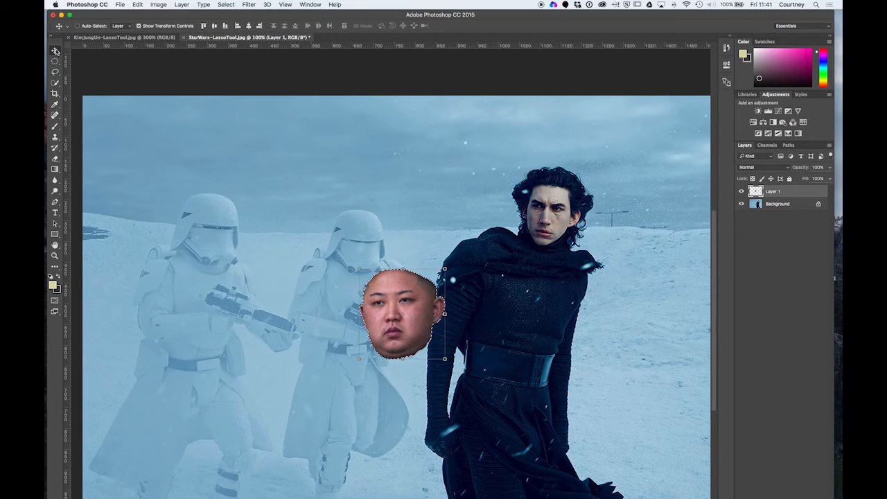
click(138, 26)
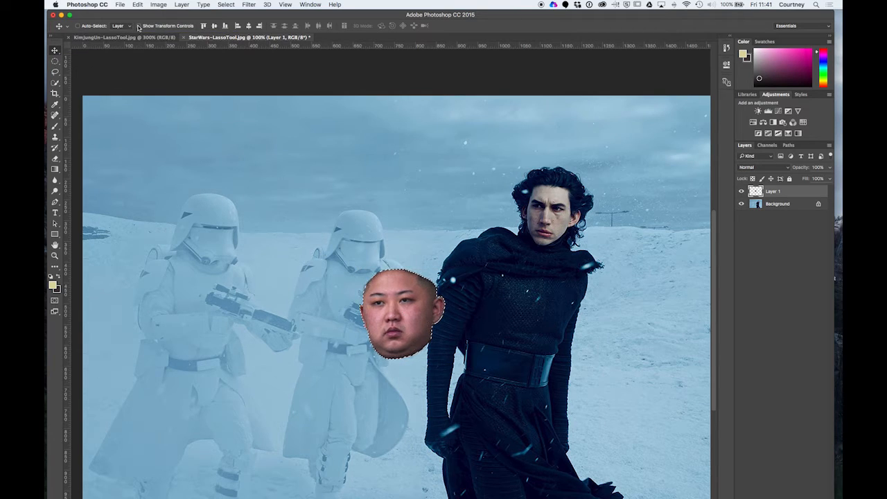
click(138, 27)
click(139, 27)
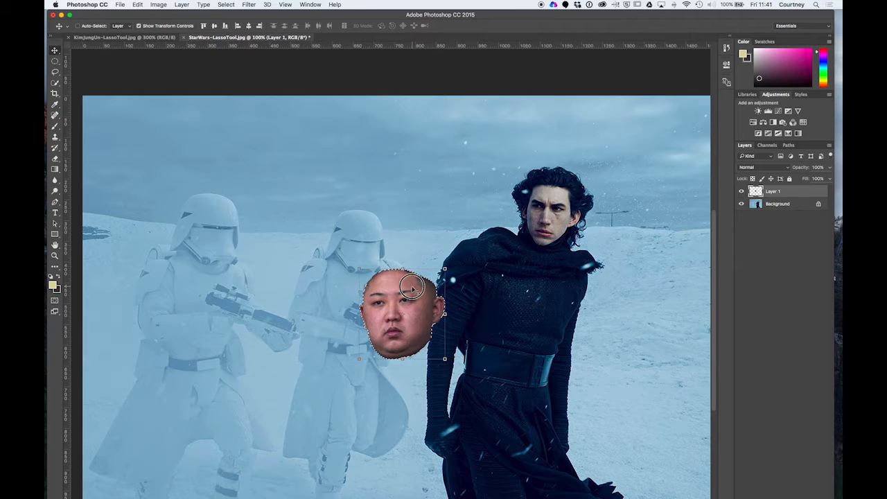
Step: Move the selected face onto the black-robed figure's head and nudge it into alignment below the hairline
drag(412, 287, 559, 203)
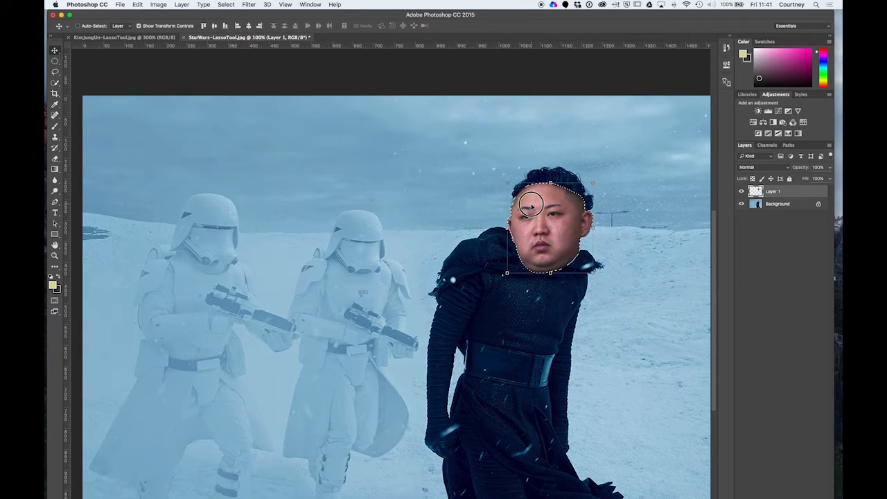
drag(530, 205, 534, 204)
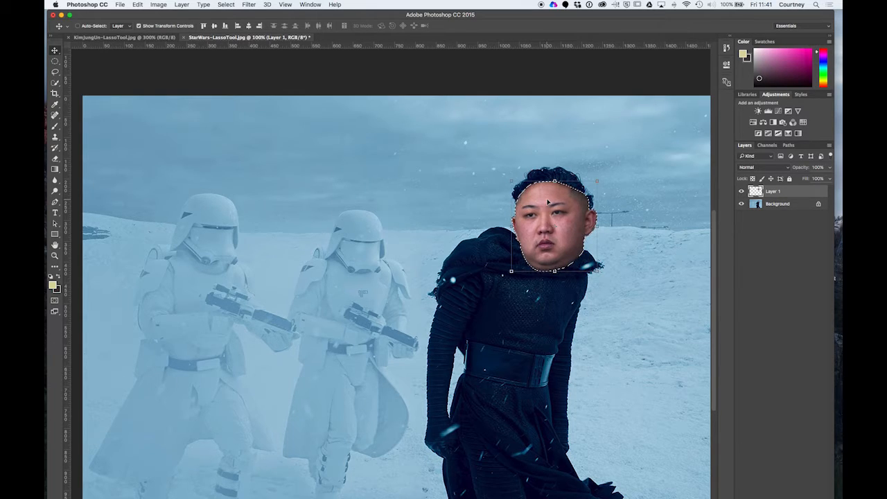
drag(547, 202, 541, 203)
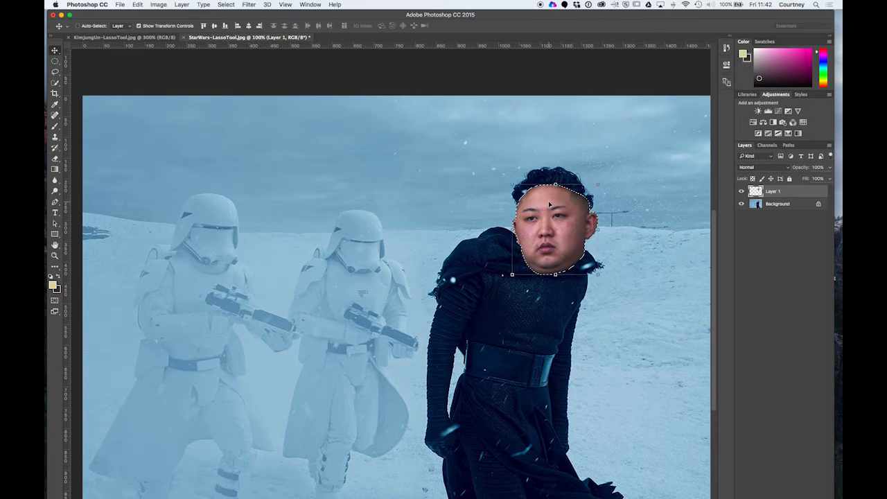
Step: Try scaling the pasted face slightly over the figure's head, and discard the transformation
click(598, 185)
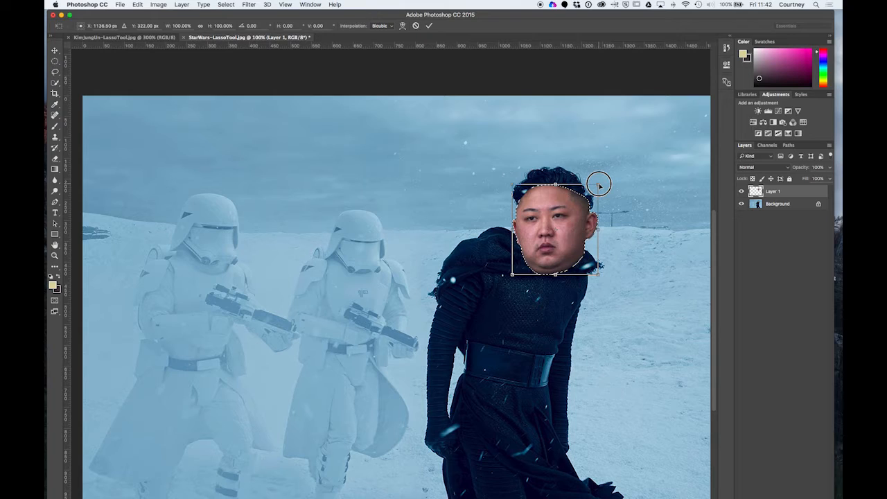
mouse_move(598, 186)
mouse_down()
mouse_move(589, 193)
mouse_move(649, 167)
mouse_move(615, 194)
mouse_move(600, 192)
mouse_up()
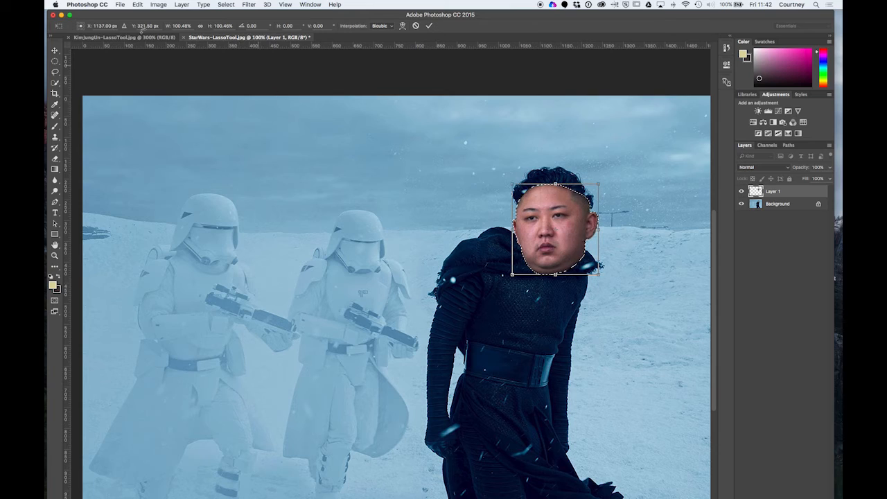
click(55, 51)
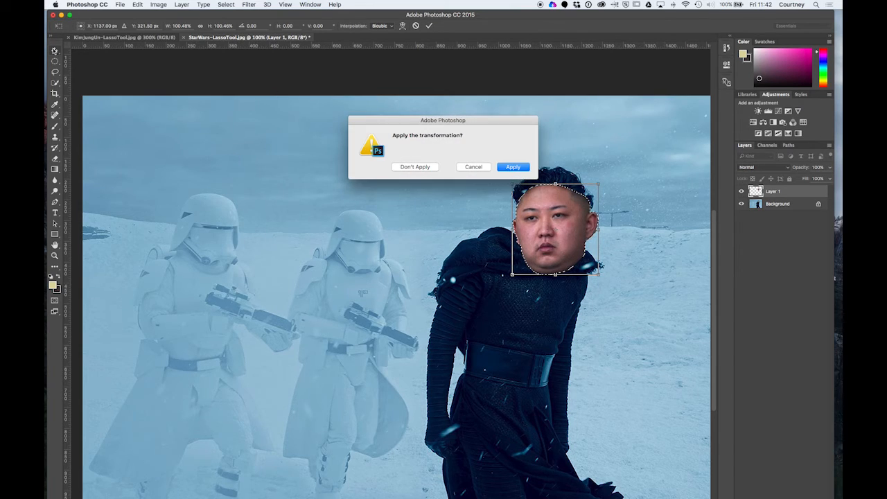
click(417, 169)
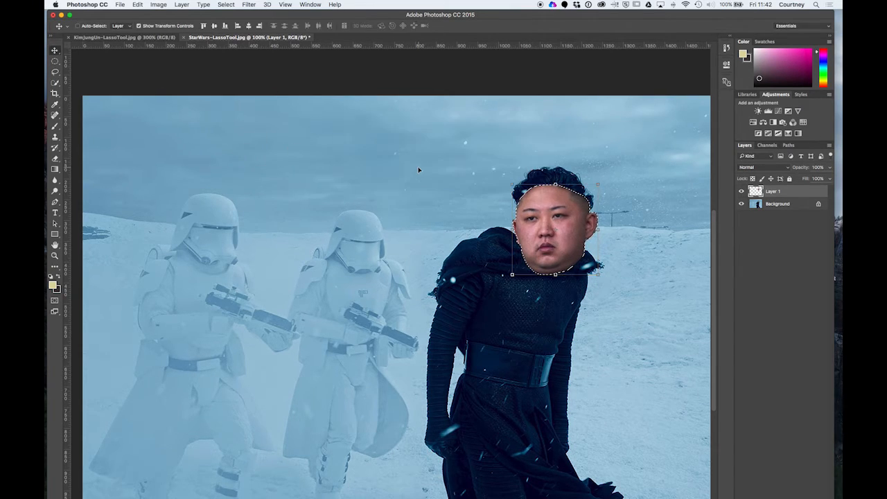
Step: Revert the image to its Paste history state and turn off Show Transform Controls
click(311, 5)
click(323, 171)
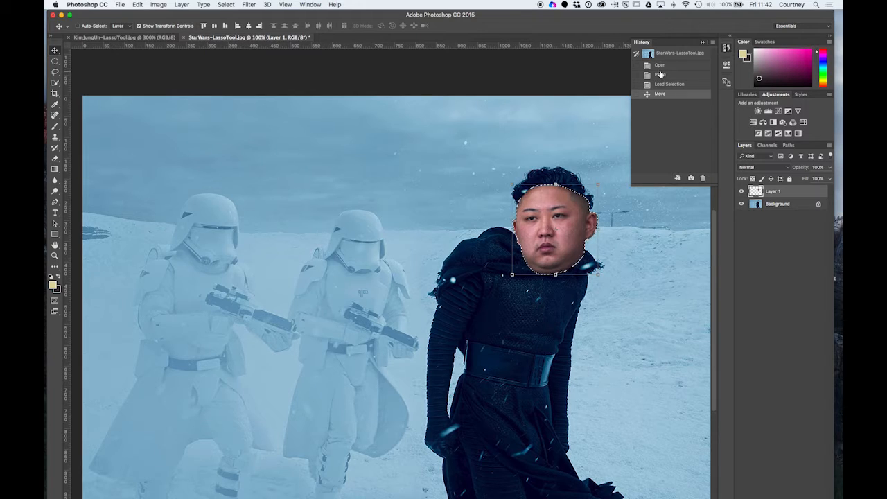
click(660, 74)
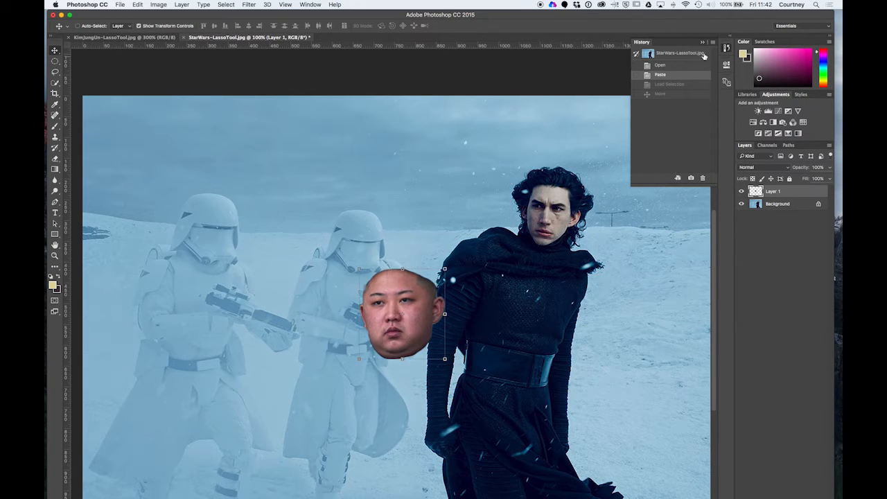
click(703, 43)
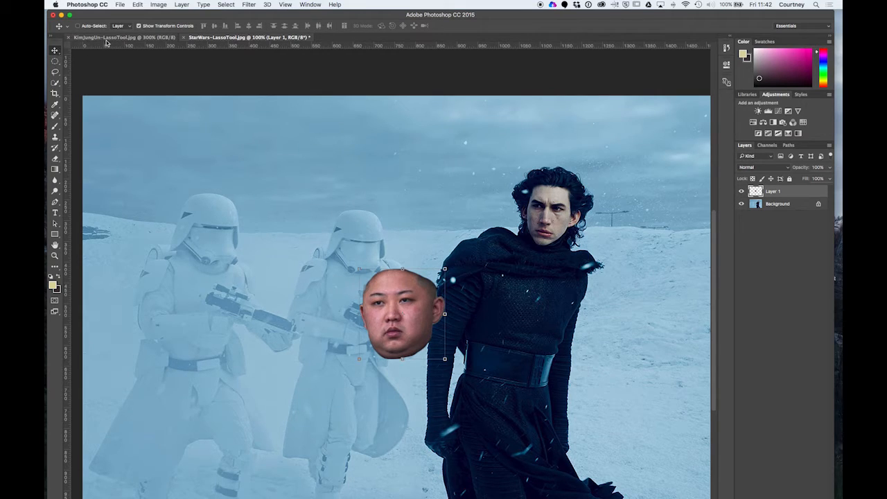
click(140, 26)
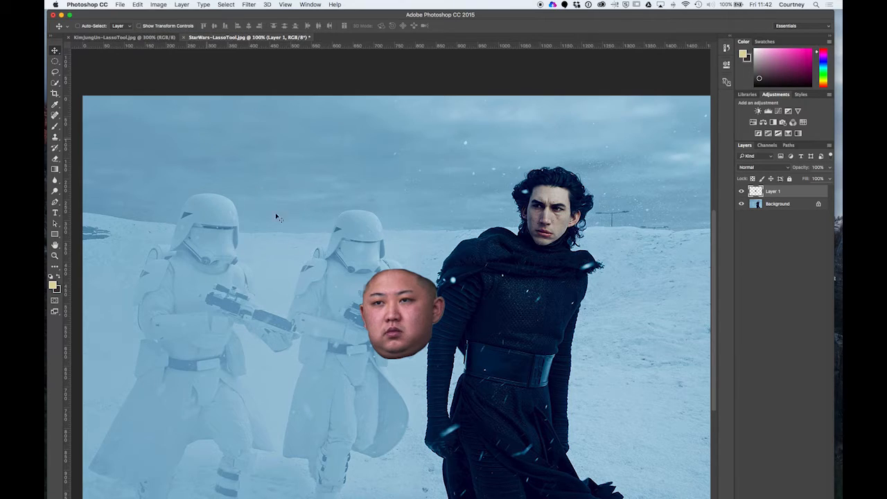
Step: Turn on Show Transform Controls for the Move tool and move the pasted face onto the black-robed figure's head
click(56, 50)
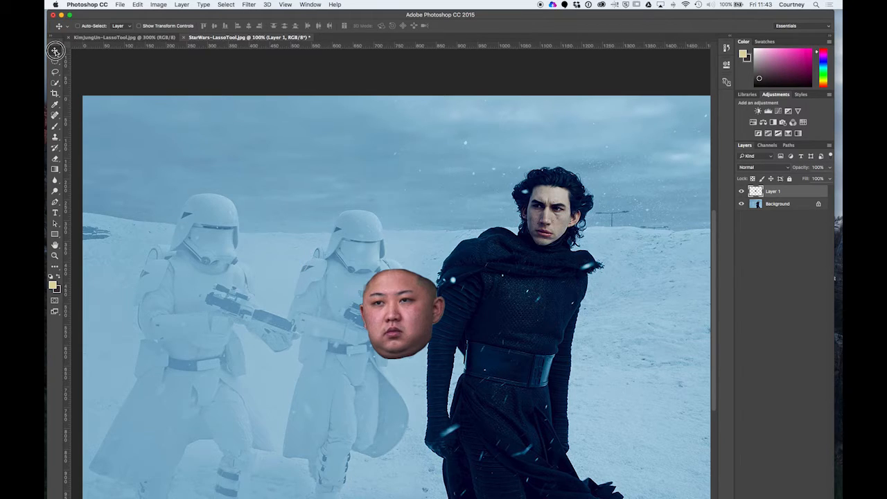
click(139, 26)
drag(387, 285, 296, 202)
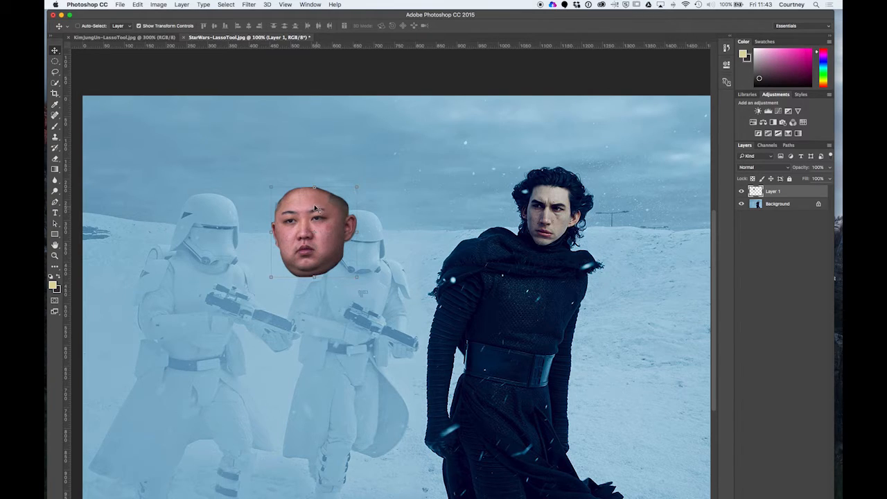
drag(317, 201, 551, 195)
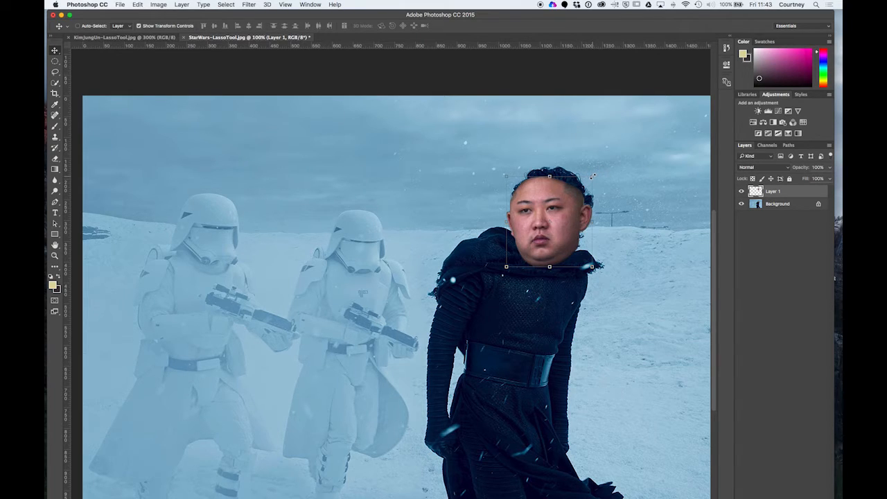
Step: Scale the face to about 80% width and 81% height, rotate it clockwise about 10.3°, and apply the transformation
drag(590, 174, 568, 211)
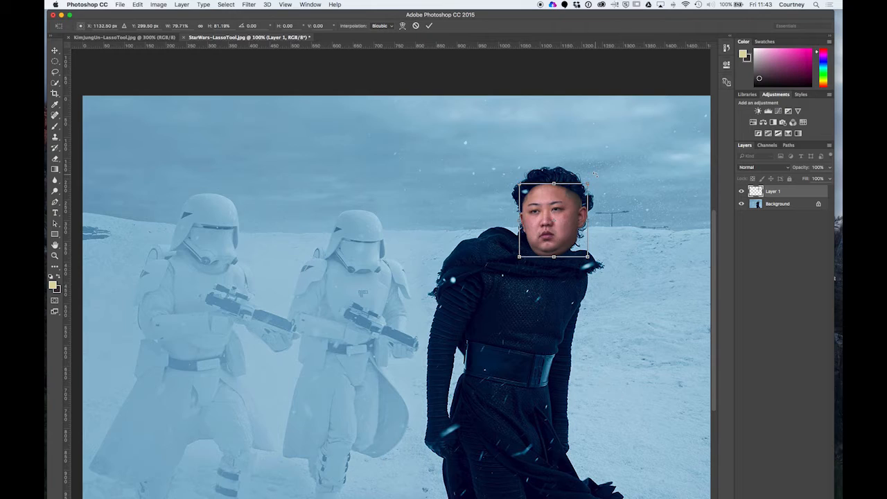
drag(594, 175, 600, 181)
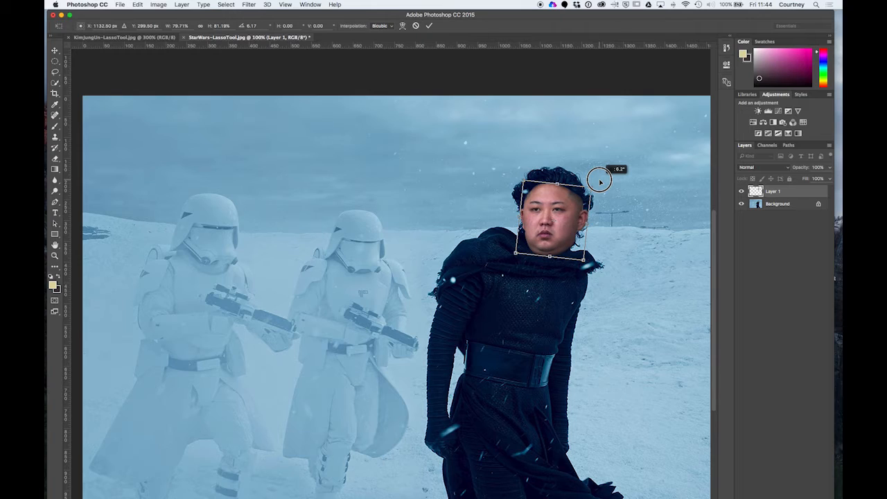
drag(600, 181, 601, 182)
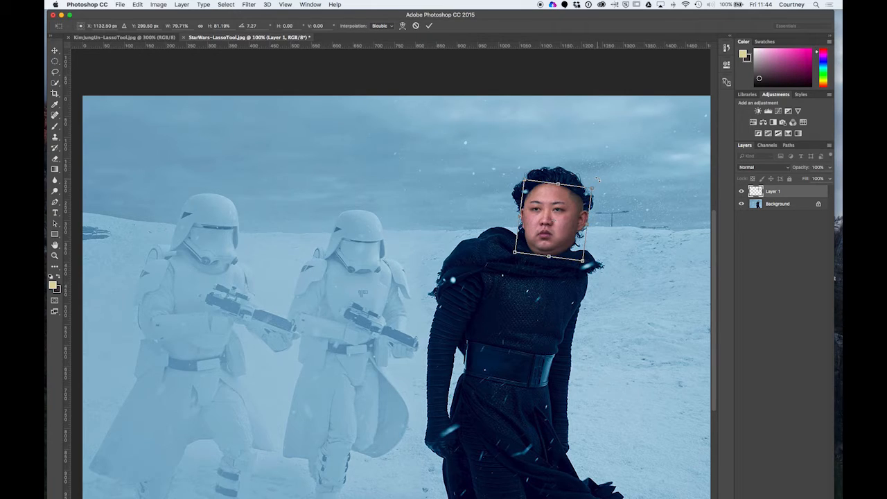
drag(597, 180, 601, 180)
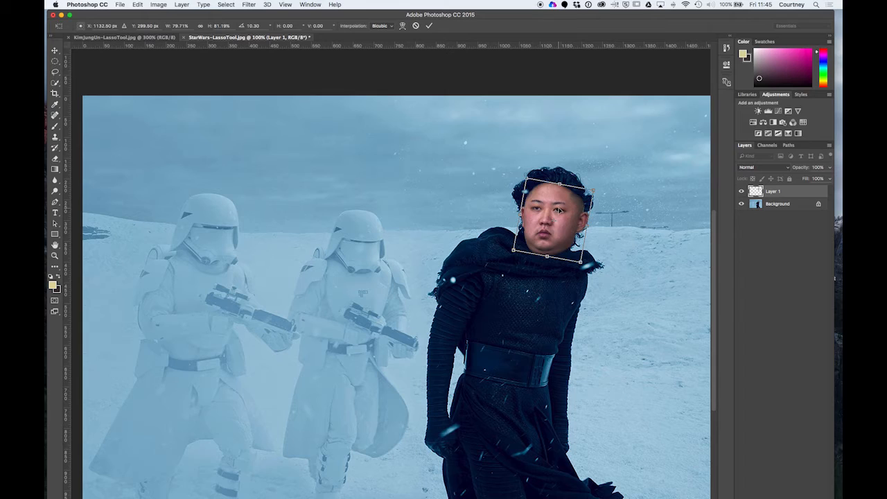
key(Return)
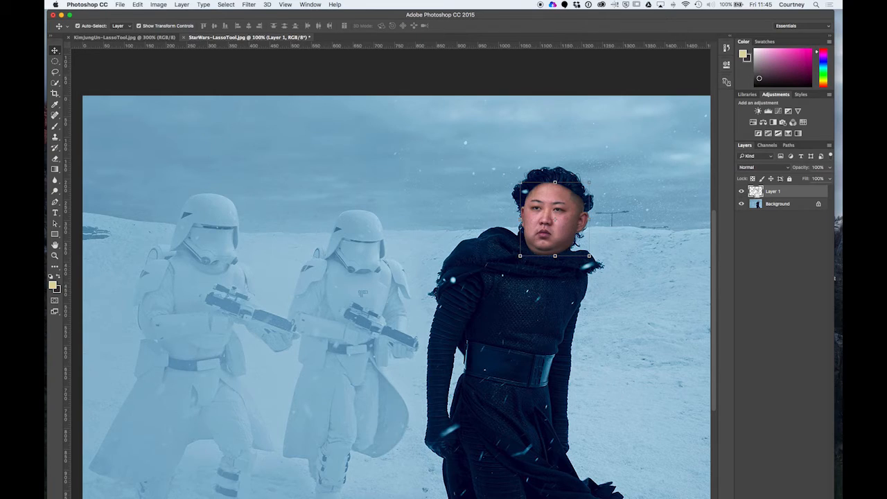
Step: Load the face layer's outline as a selection and add a Photo Filter adjustment set to Cooling Filter (82)
super+click(756, 194)
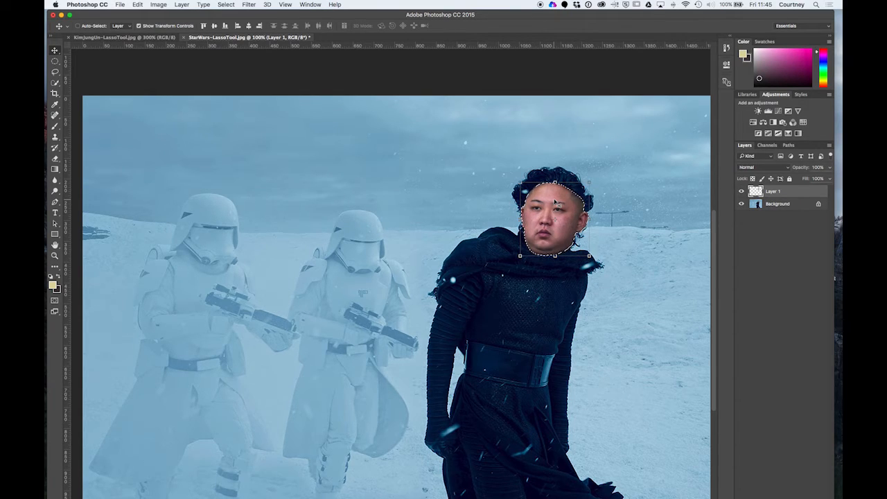
click(783, 122)
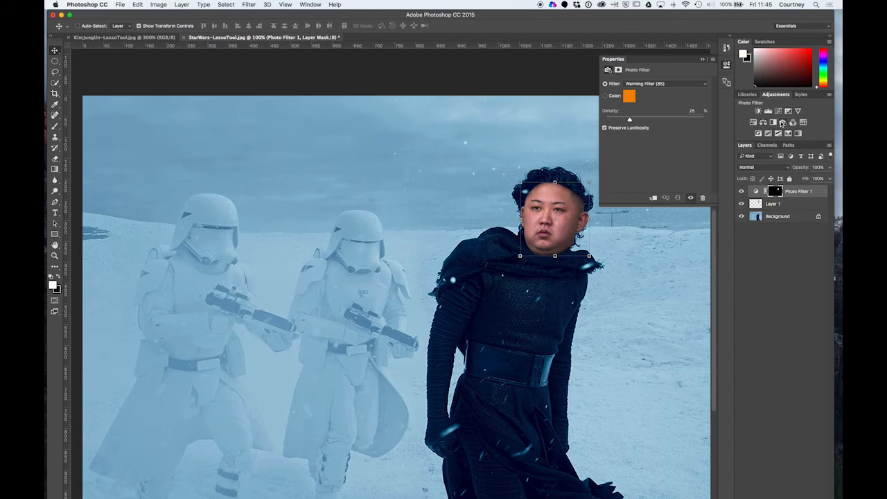
click(705, 84)
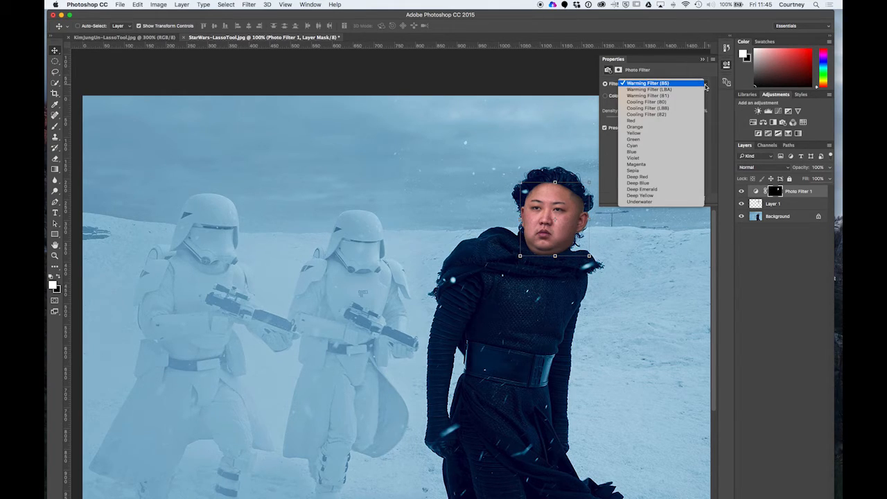
click(691, 115)
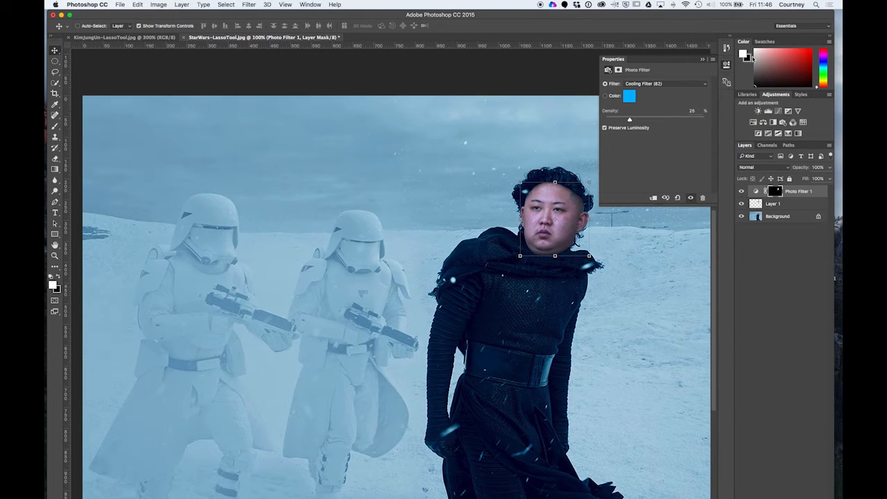
click(702, 59)
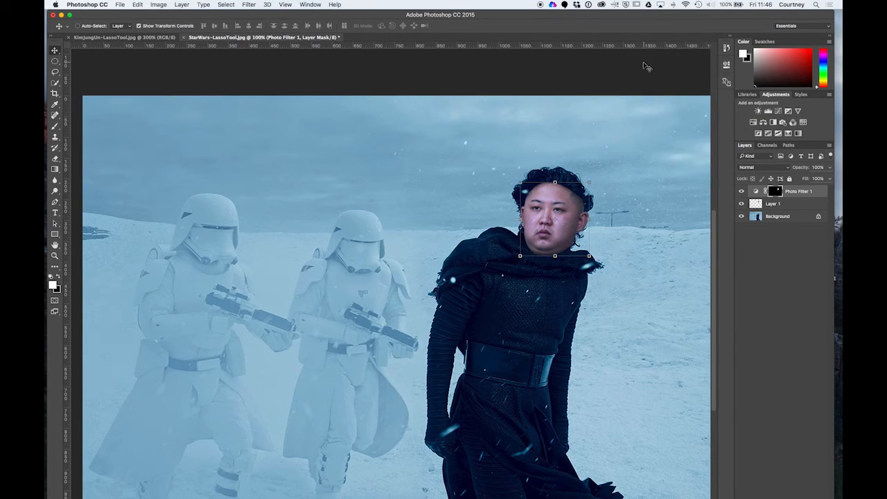
Step: Undo the Cooling Filter (82) change and select Layer 1
key(super)
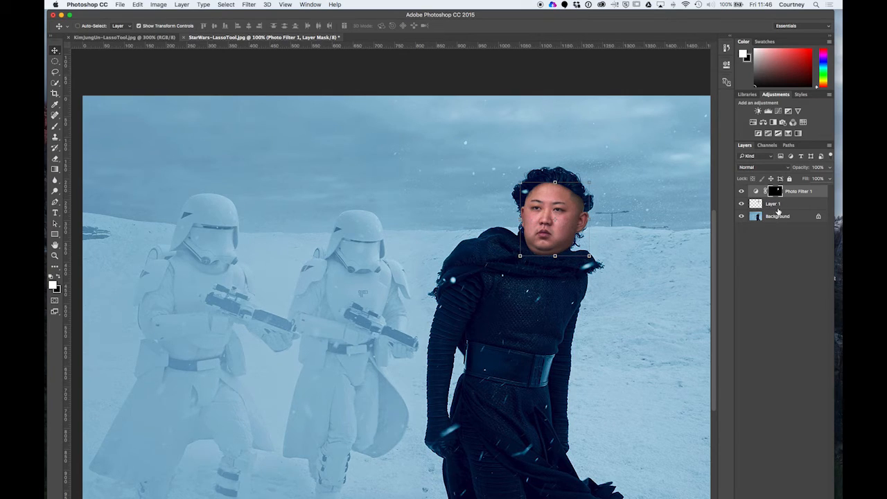
click(777, 205)
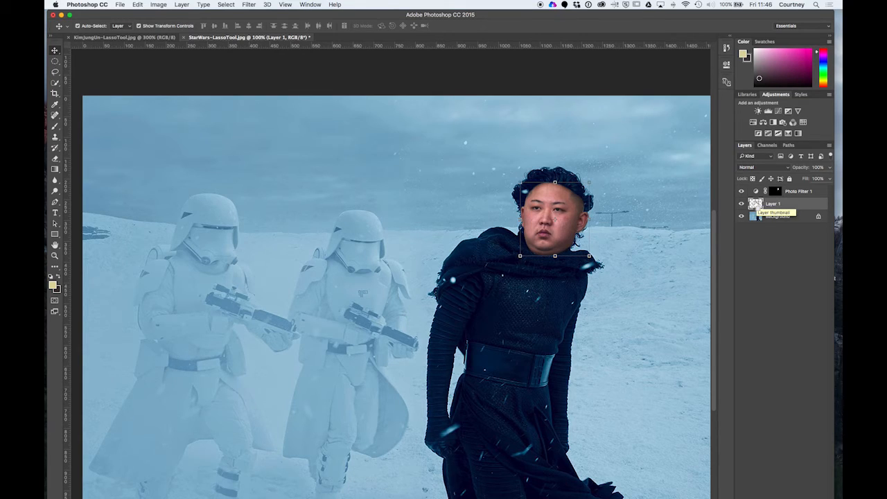
Step: Hide Photo Filter 1 and add another Photo Filter adjustment masked to the face layer's outline, keeping Warming Filter (85)
super+click(755, 204)
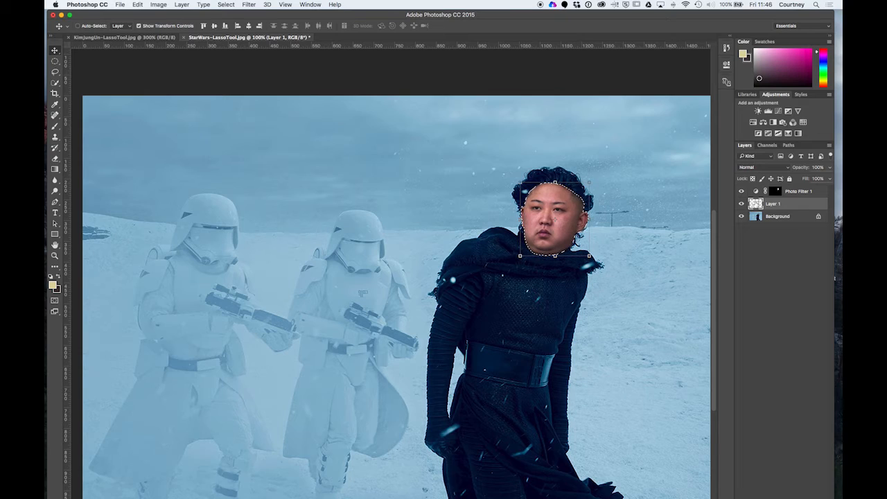
click(741, 191)
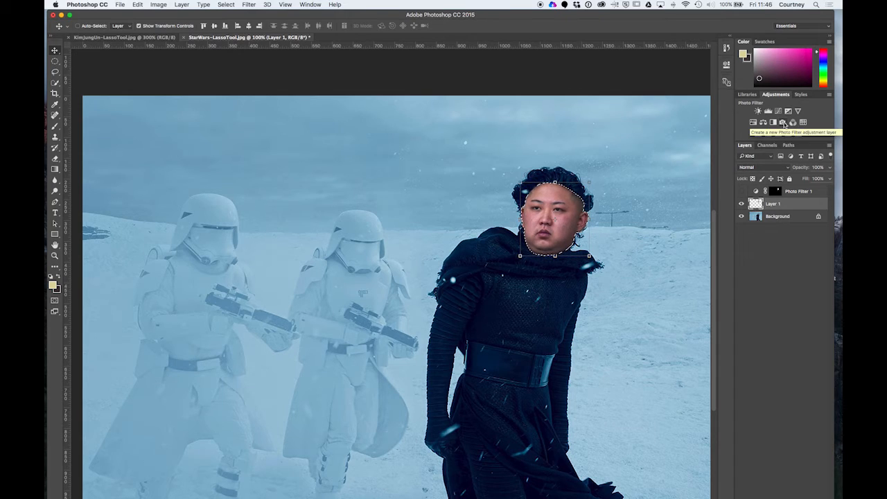
click(783, 124)
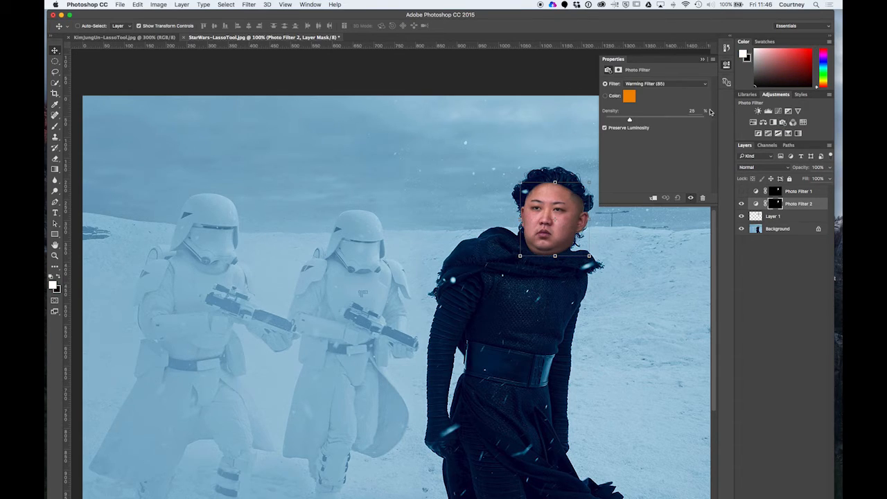
click(707, 86)
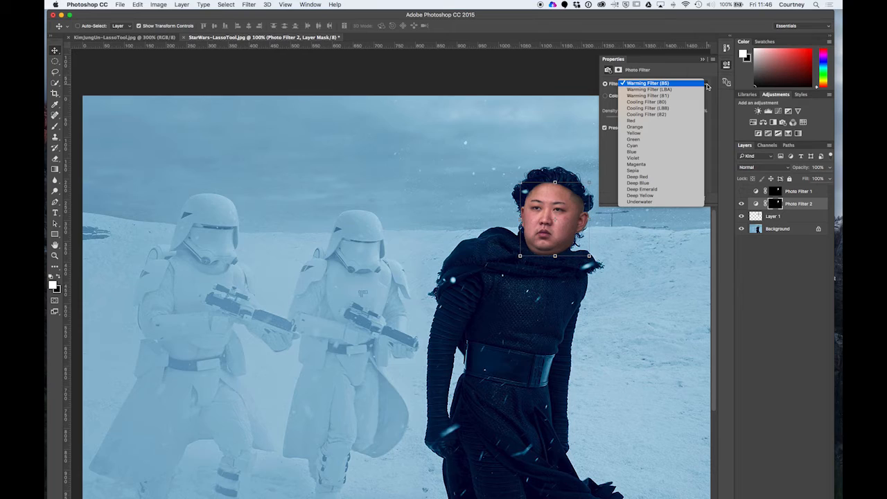
click(707, 89)
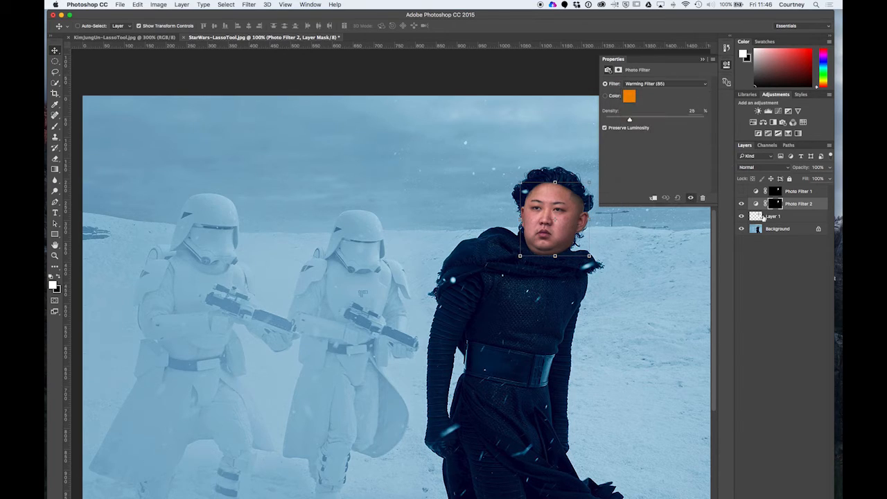
click(789, 266)
click(702, 60)
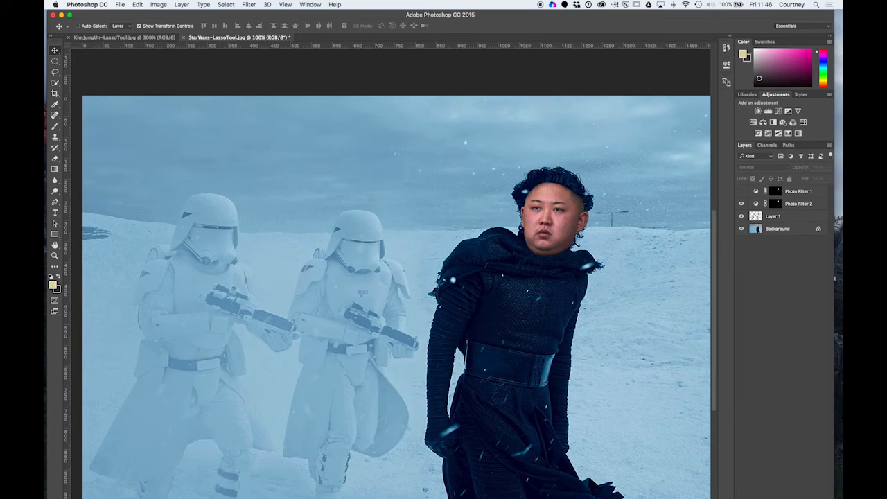
Step: Load the face layer's outline again and add a Photo Filter adjustment set to Cooling Filter (82) with 42% density
super+click(755, 218)
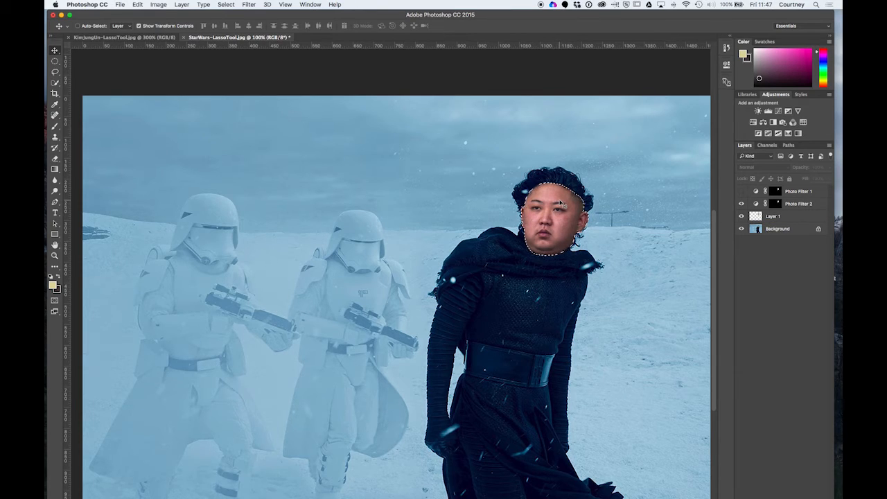
click(782, 122)
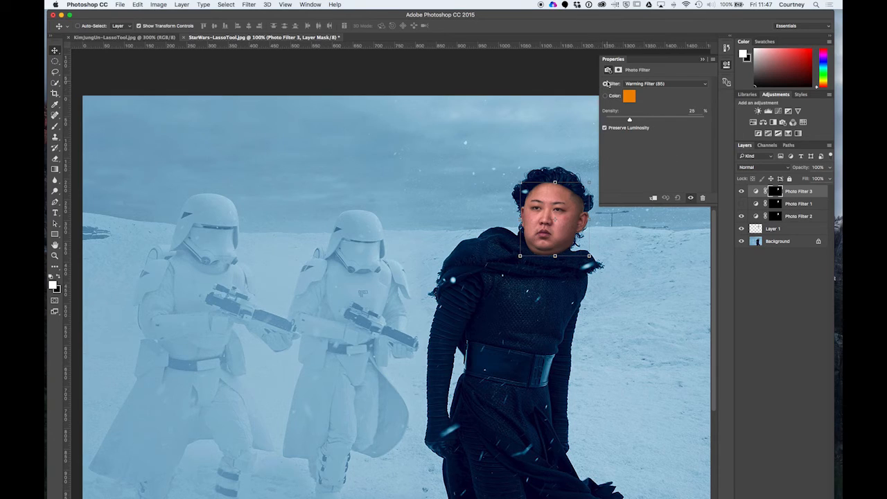
click(706, 86)
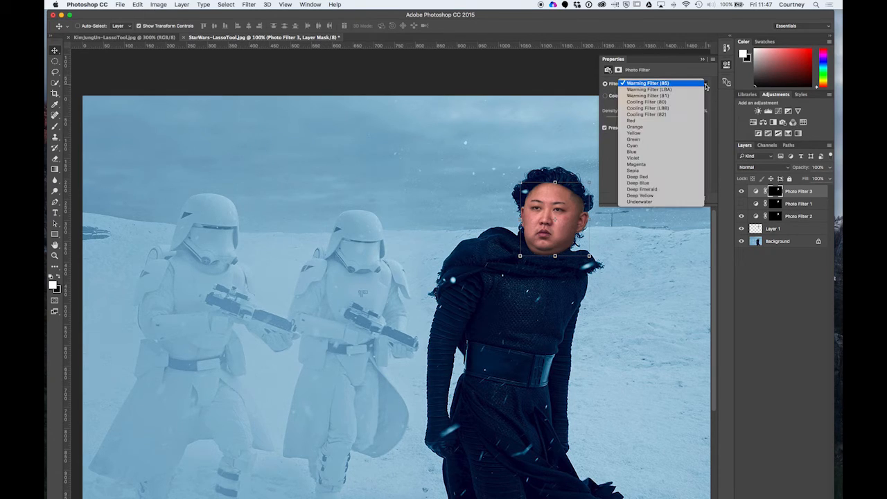
click(700, 114)
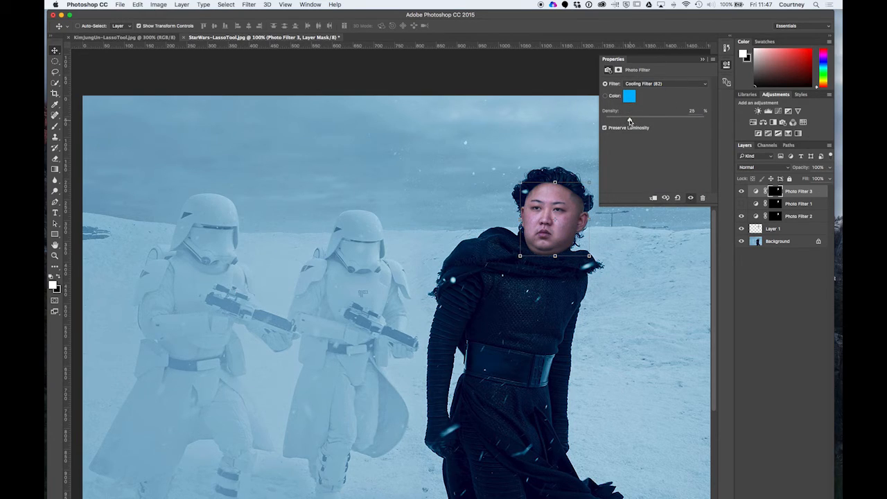
mouse_move(629, 119)
mouse_down()
mouse_move(610, 121)
mouse_move(709, 123)
mouse_move(620, 121)
mouse_move(646, 121)
mouse_up()
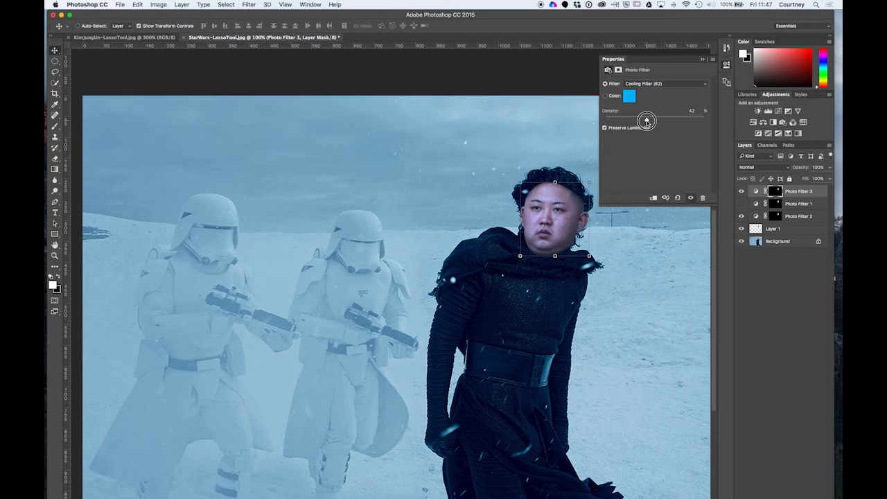
drag(647, 121, 647, 121)
click(703, 60)
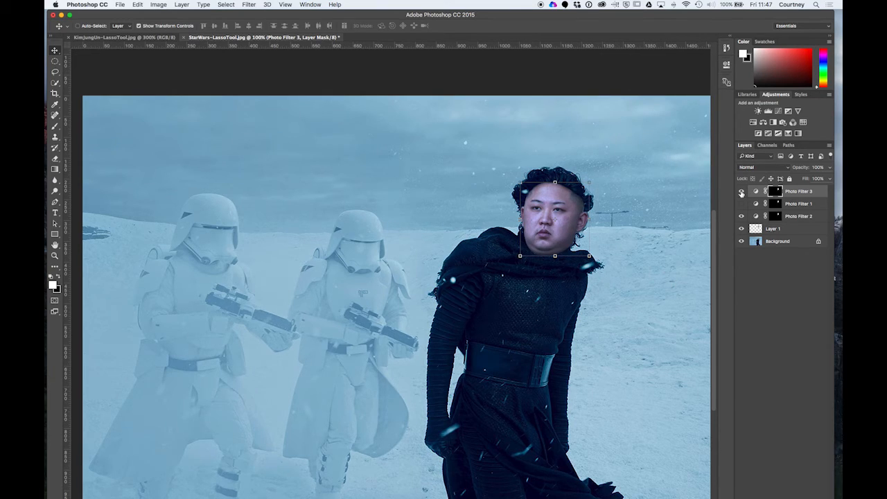
Step: Compare the face's color with and without the visible Photo Filter layers by toggling their visibility
click(741, 192)
click(741, 192)
click(740, 218)
click(742, 191)
click(743, 192)
click(805, 204)
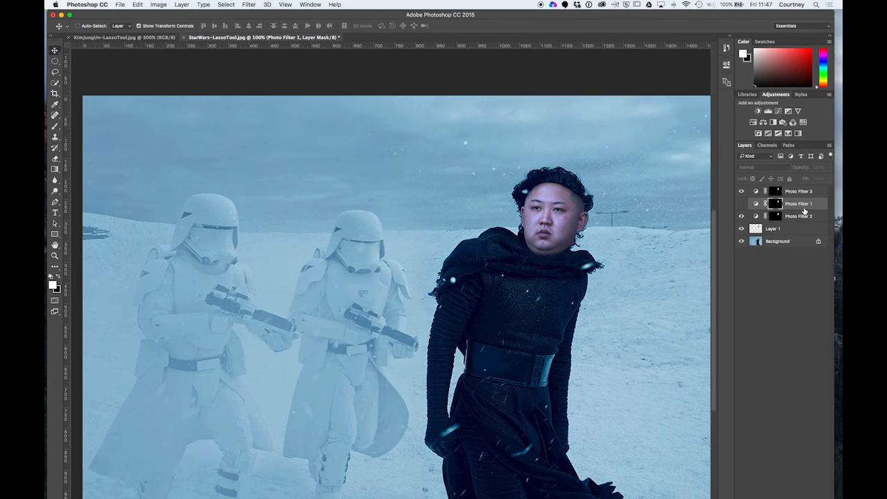
Step: Rotate the mask of the Photo Filter 3 layer clockwise about 10.9° and apply the transformation
click(792, 193)
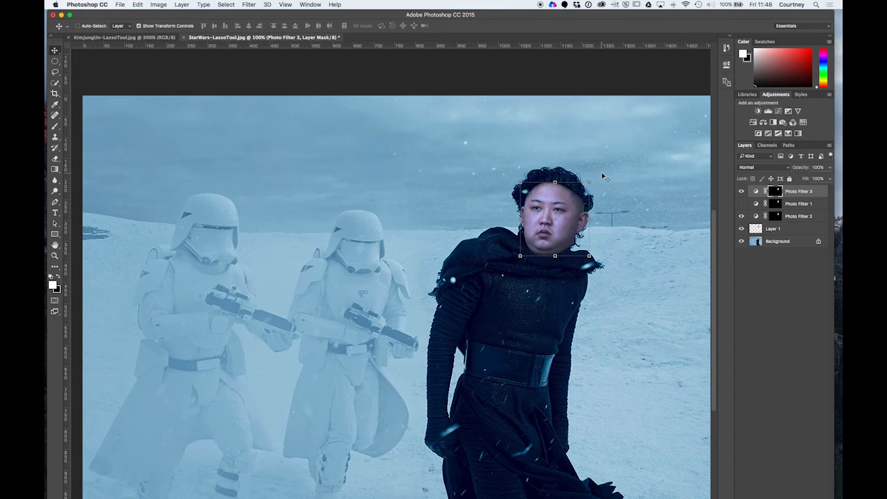
drag(592, 176, 628, 183)
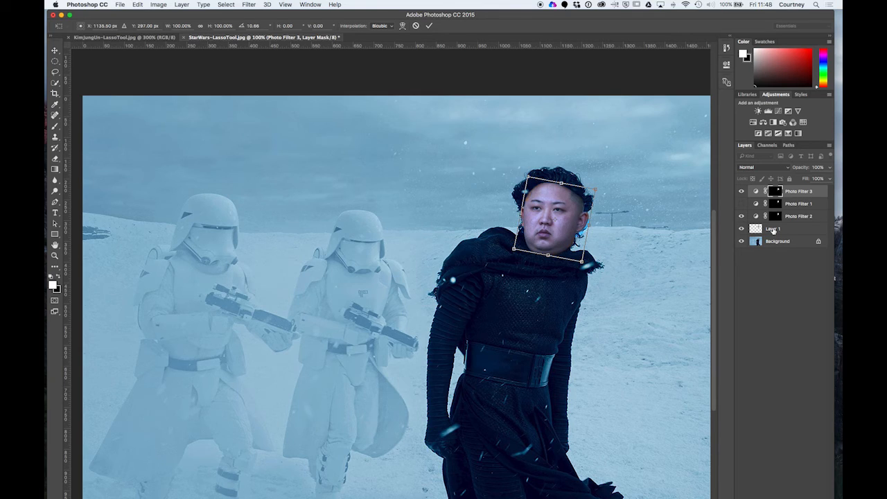
key(Return)
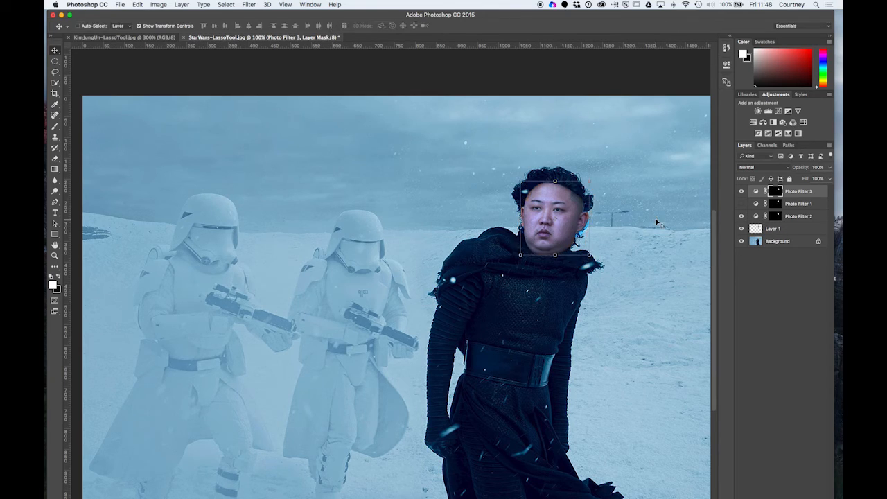
Step: Rotate the face on Layer 1 clockwise about 4.6° and apply the transformation
click(772, 228)
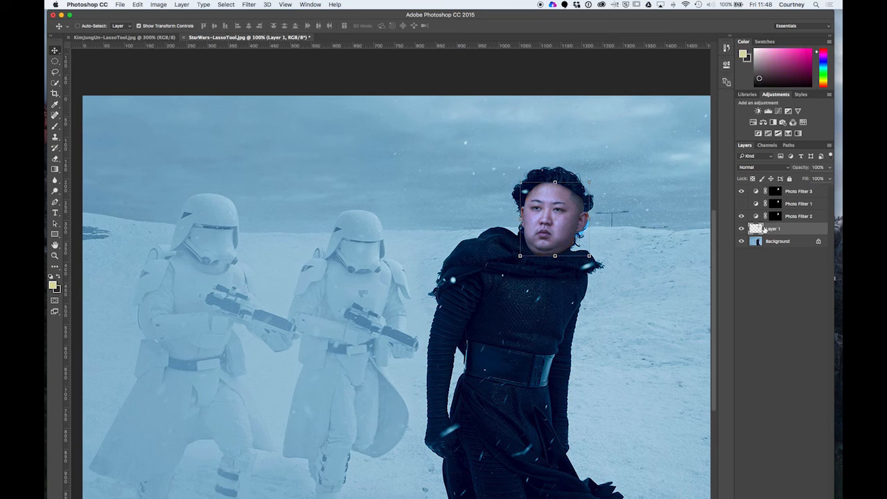
drag(595, 173, 603, 176)
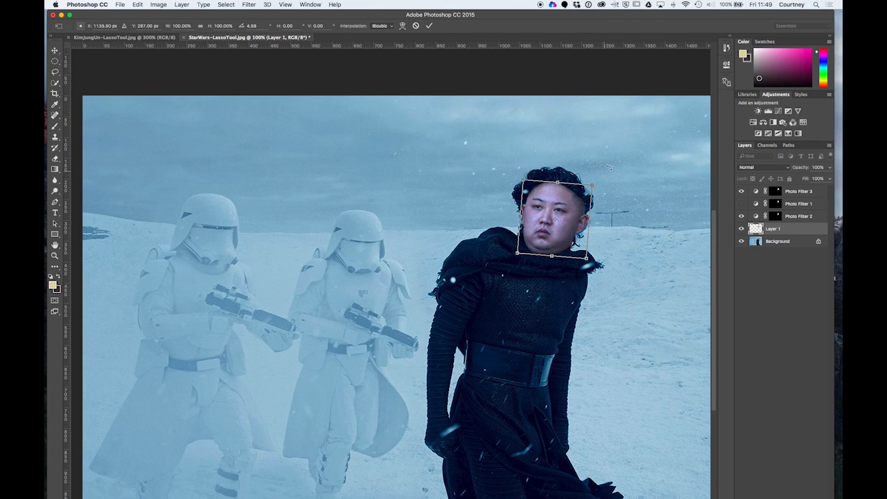
click(54, 51)
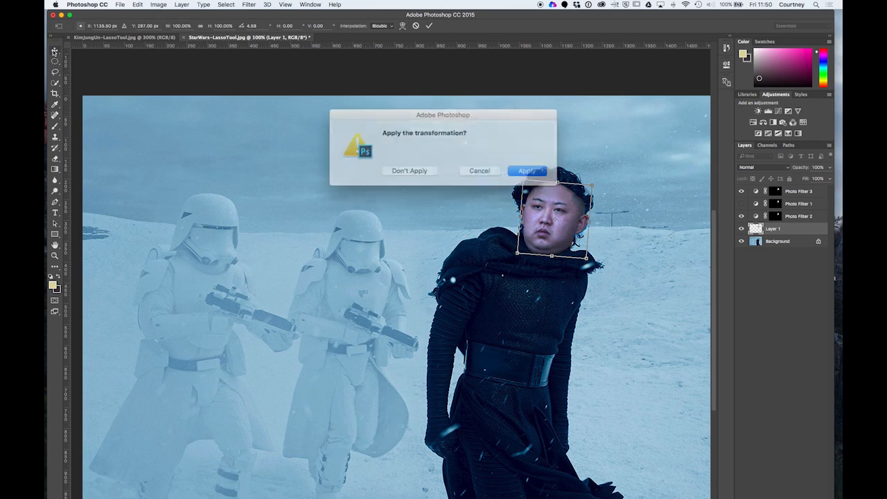
click(521, 171)
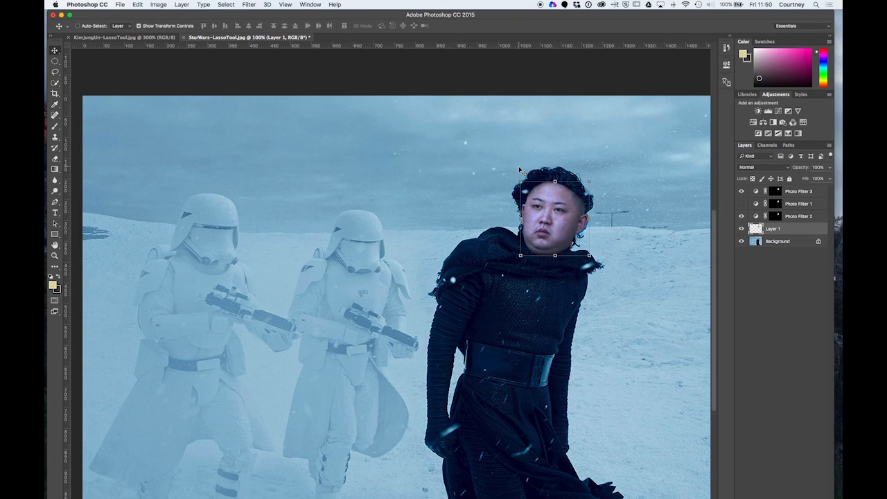
Step: Toggle Show Transform Controls for the Move tool several times, leaving the option turned off
click(139, 26)
click(139, 27)
click(140, 27)
click(139, 26)
click(140, 26)
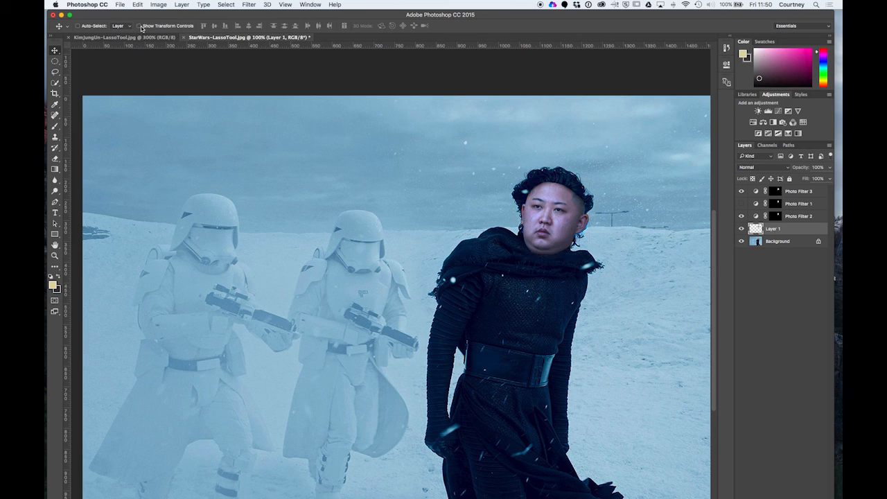